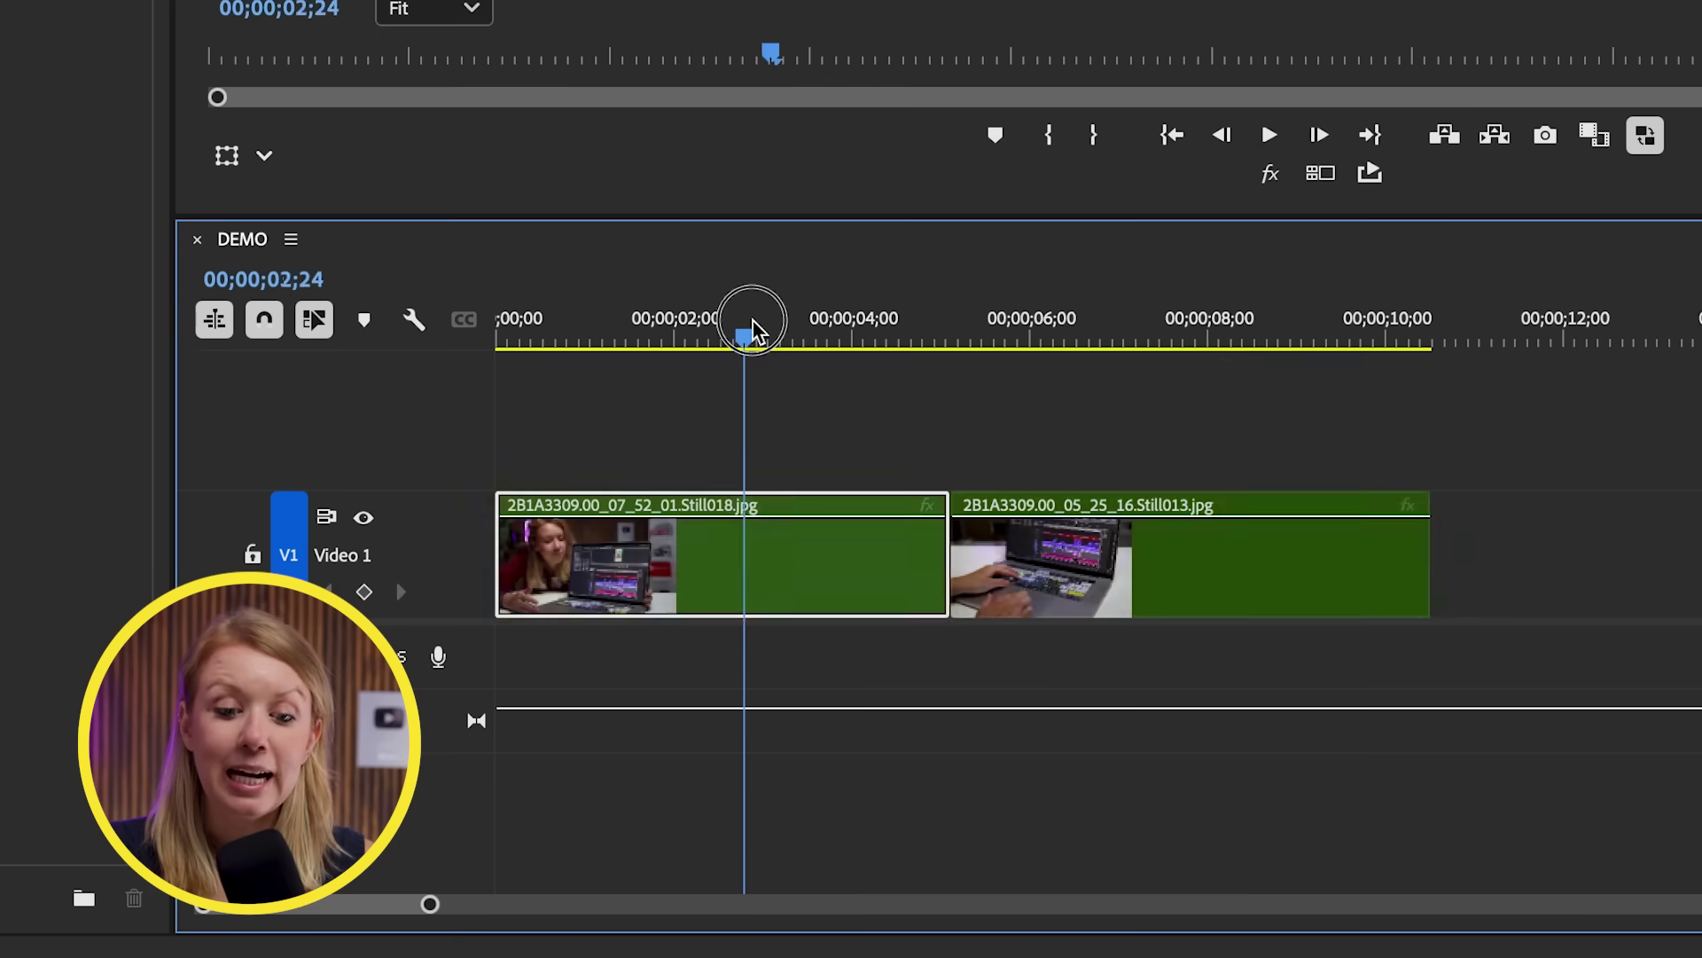
# Step: Scrub through the photos and split the first clip at 00;00;02;14
pyautogui.moveTo(752, 330); pyautogui.dragTo(1205, 392)
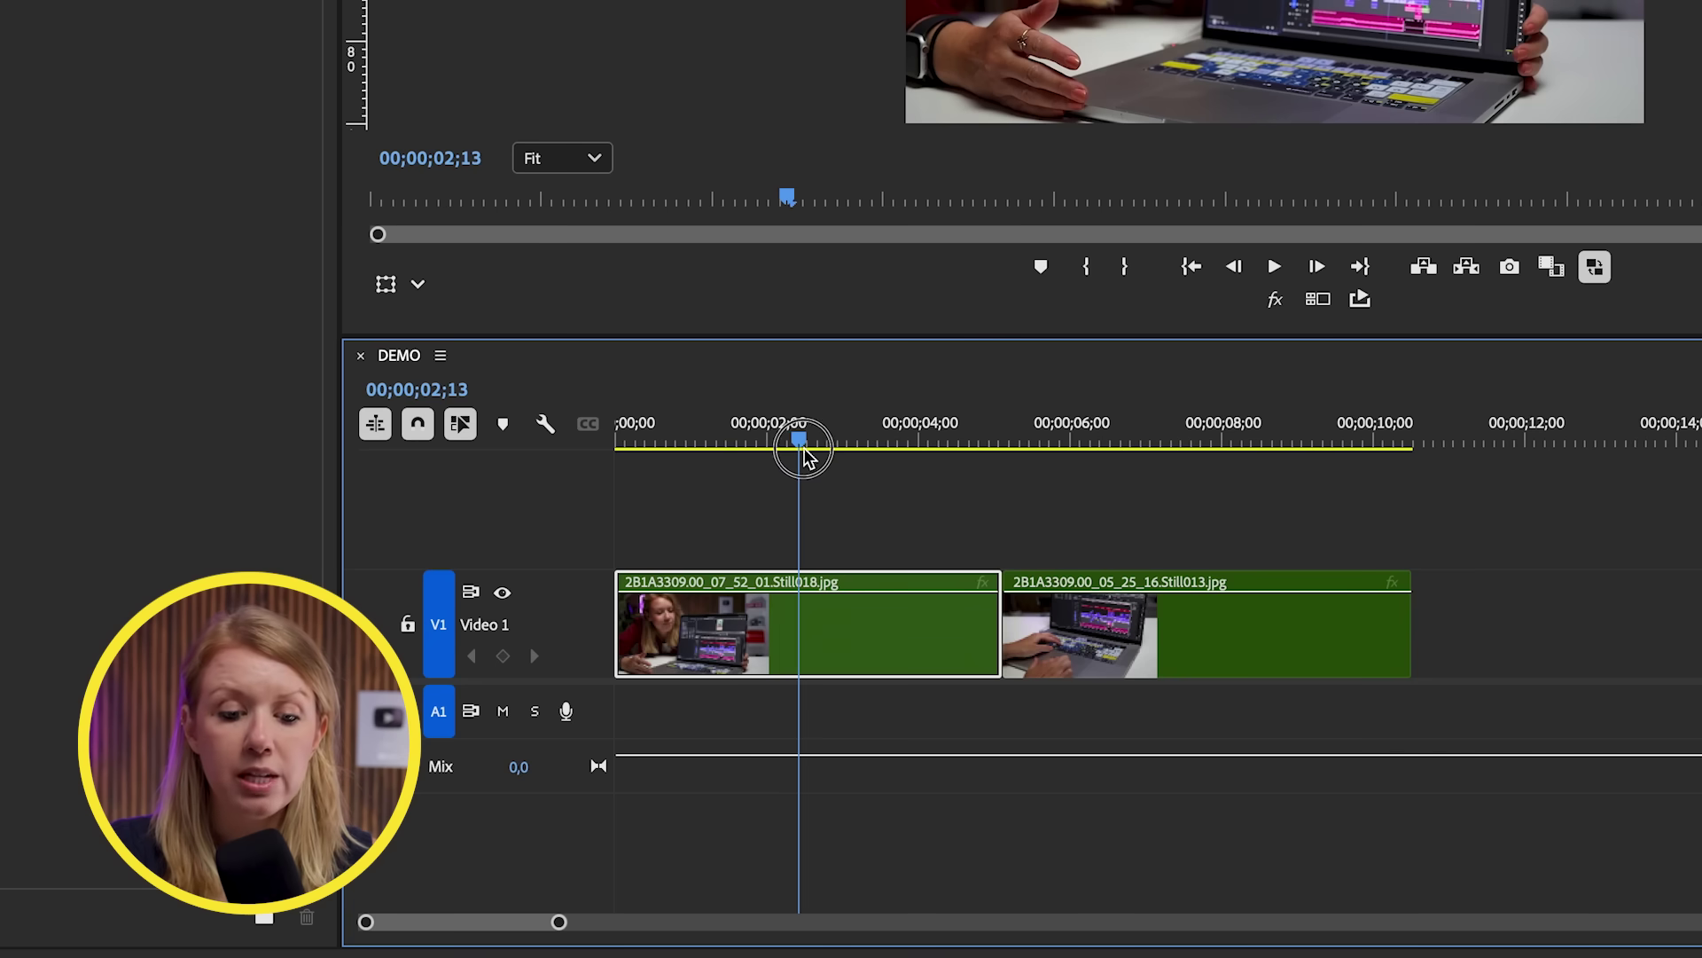
pyautogui.moveTo(804, 455); pyautogui.dragTo(809, 460)
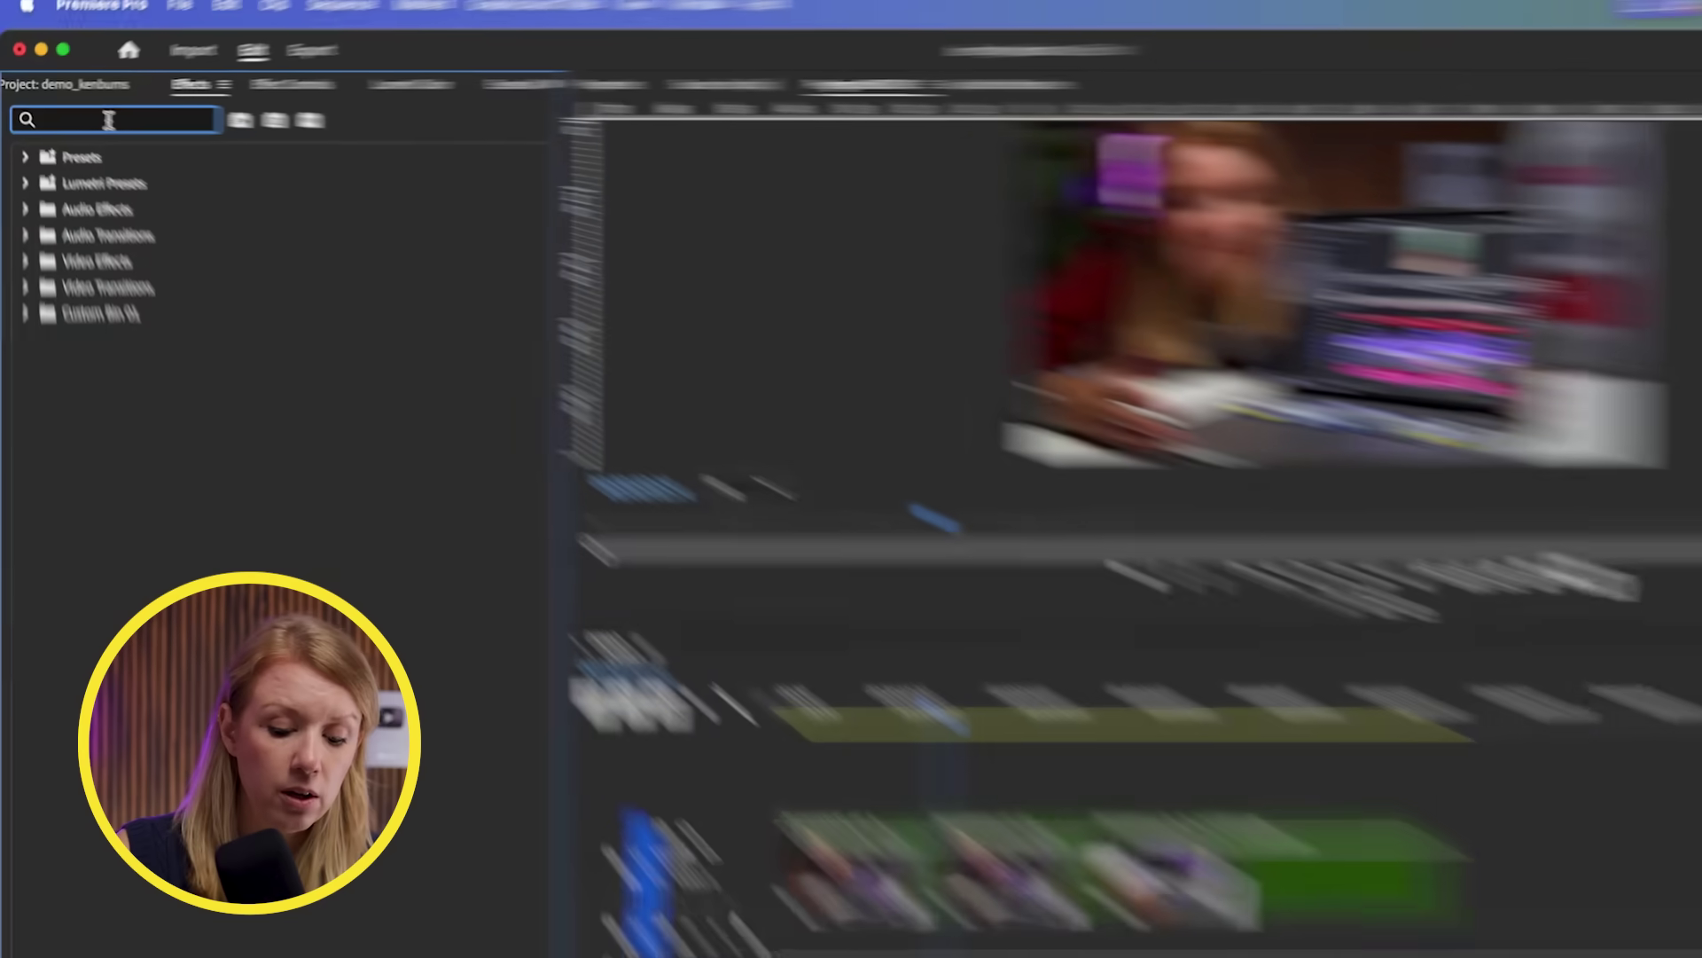
# Step: Search 'motion tween', drop FI: Motion Tween on the first cut, and play it back
pyautogui.write('motion')
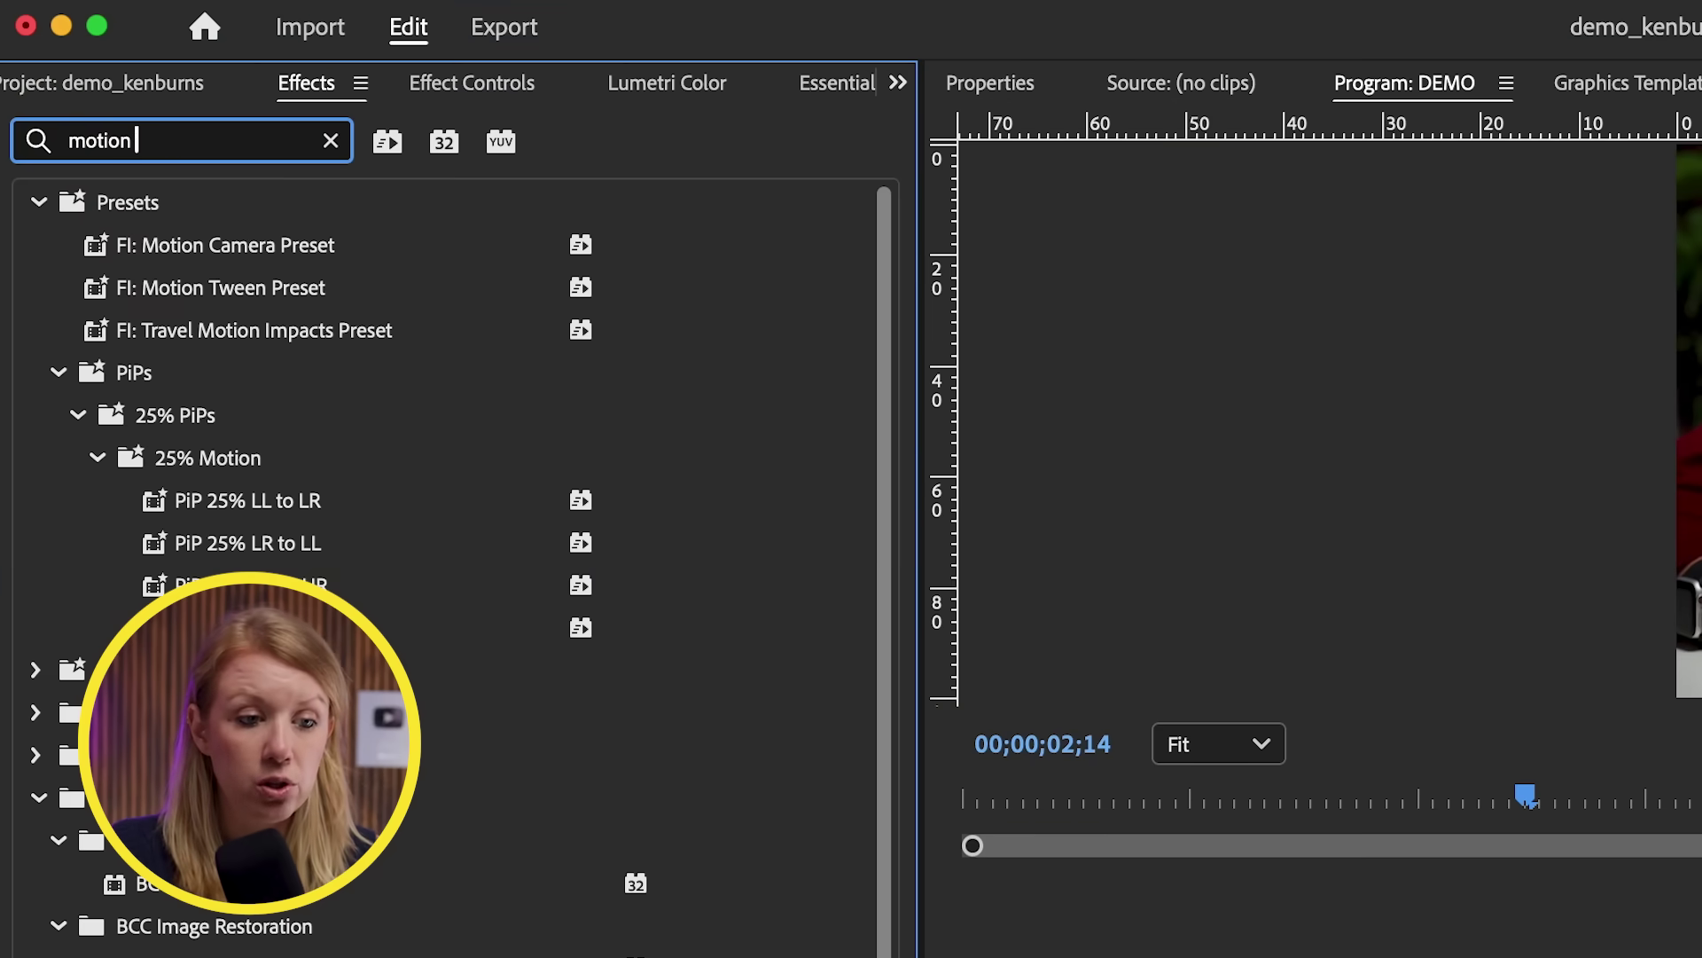
pyautogui.write(' twee')
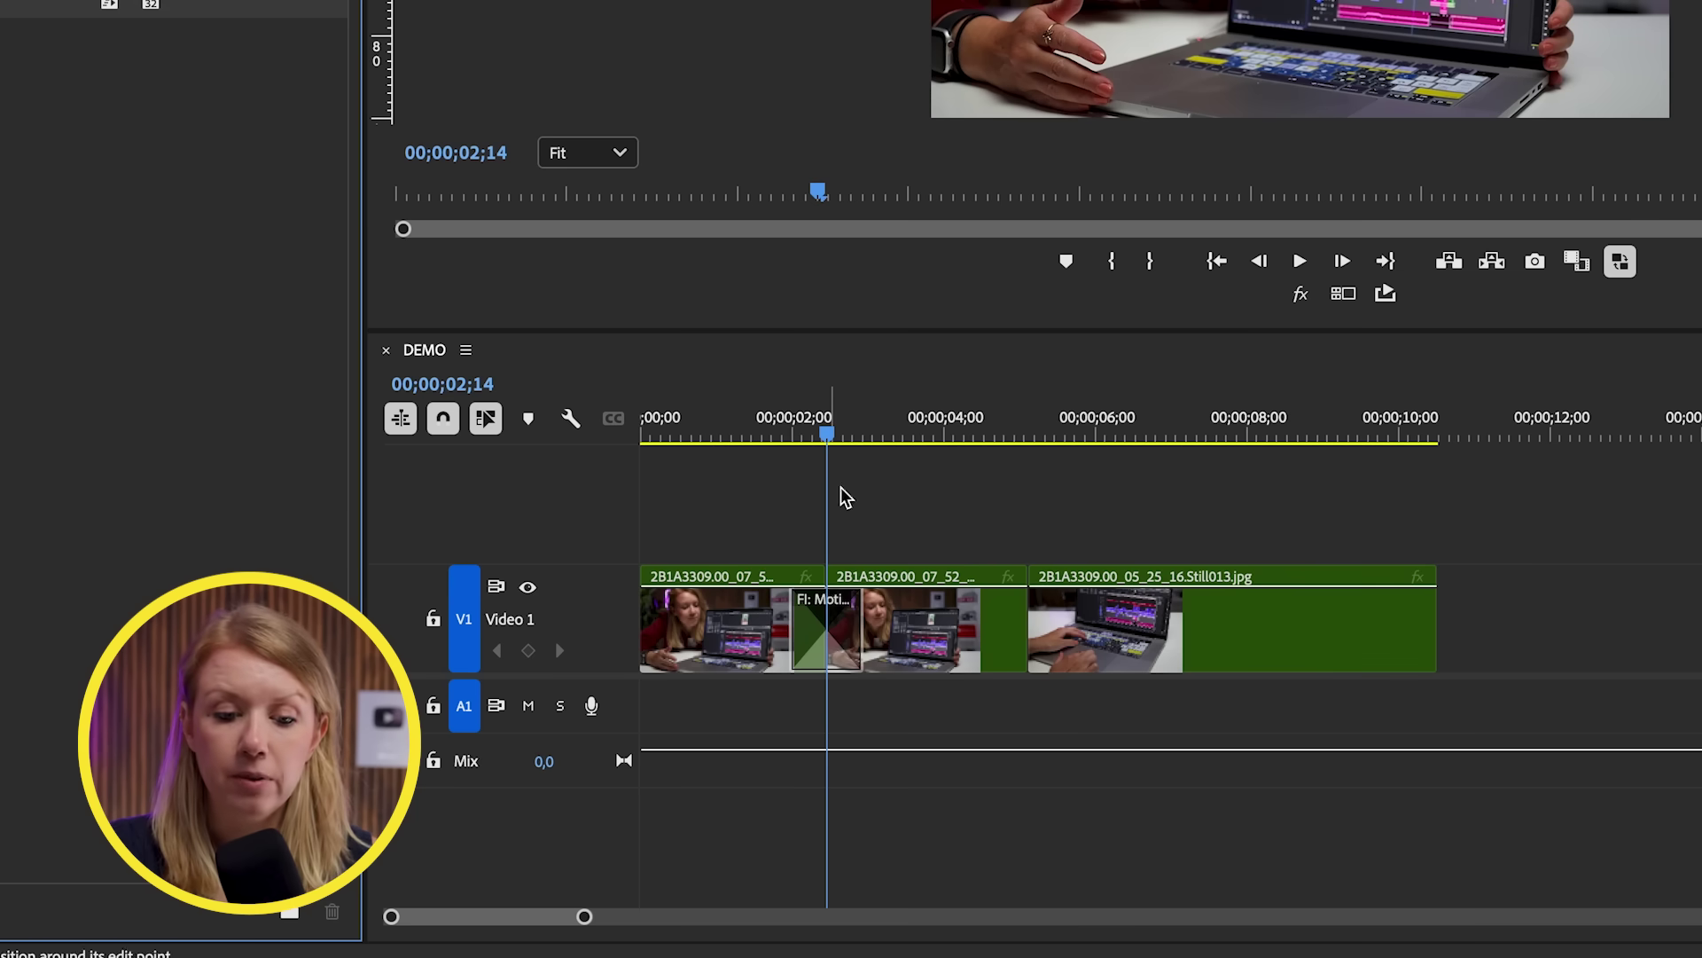
pyautogui.press('space')
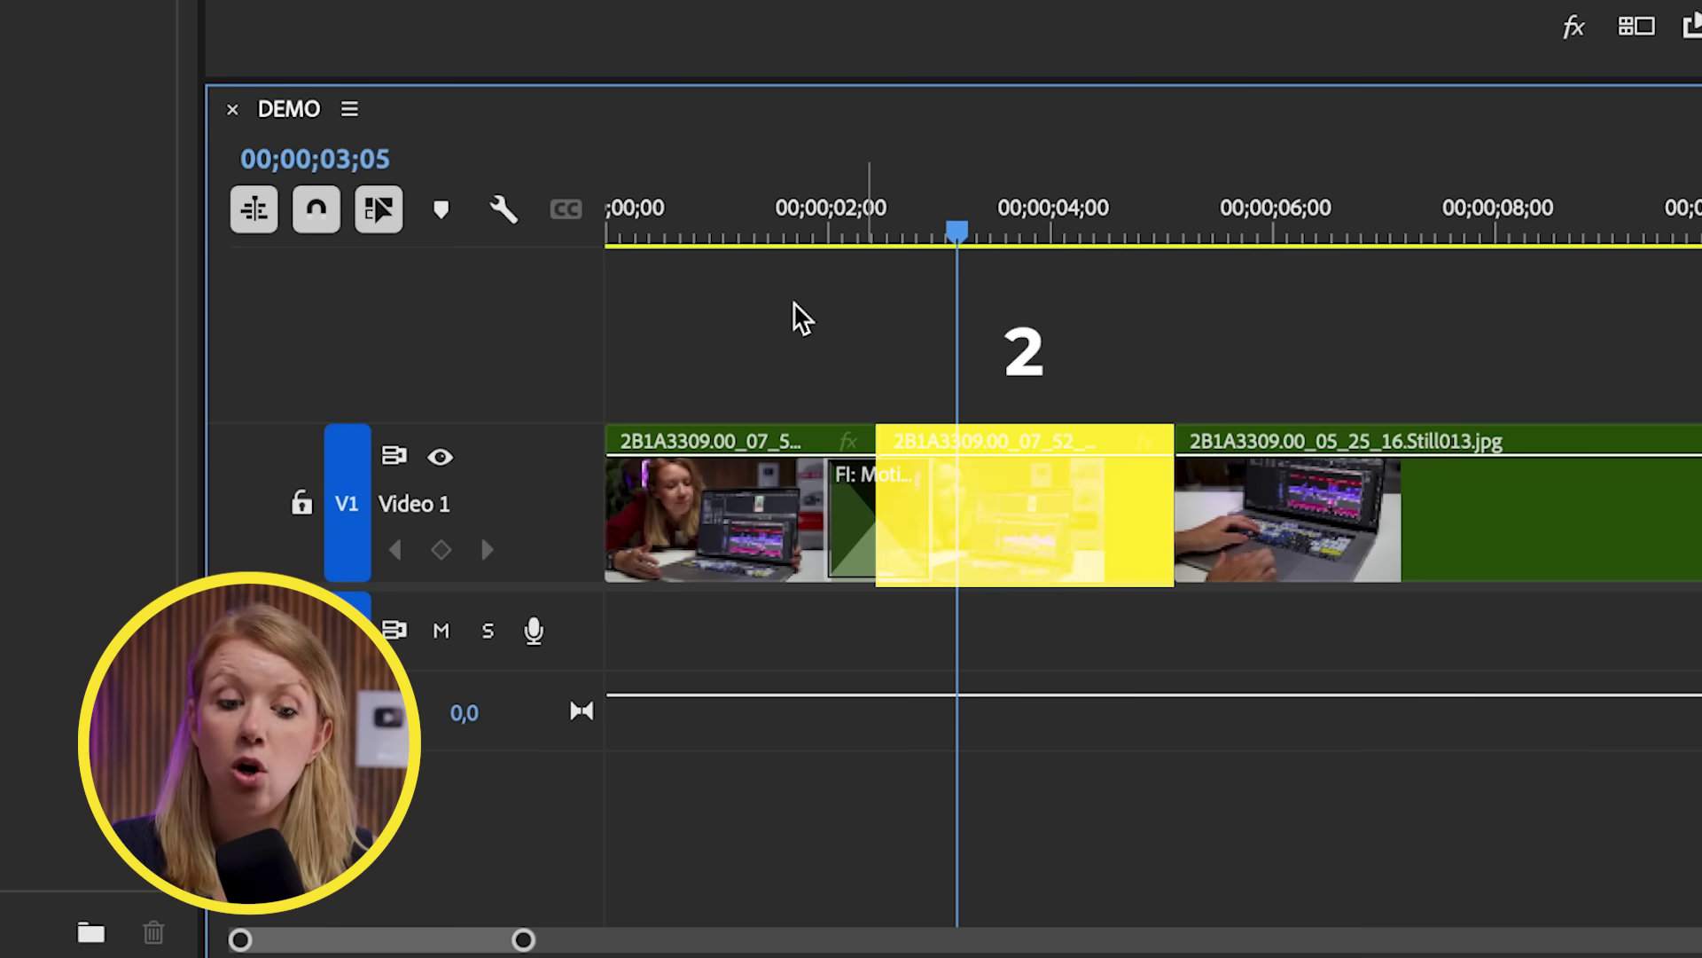
# Step: Frame the first photo half at scale 136, rotation 3°, position 960, 407
pyautogui.click(732, 213)
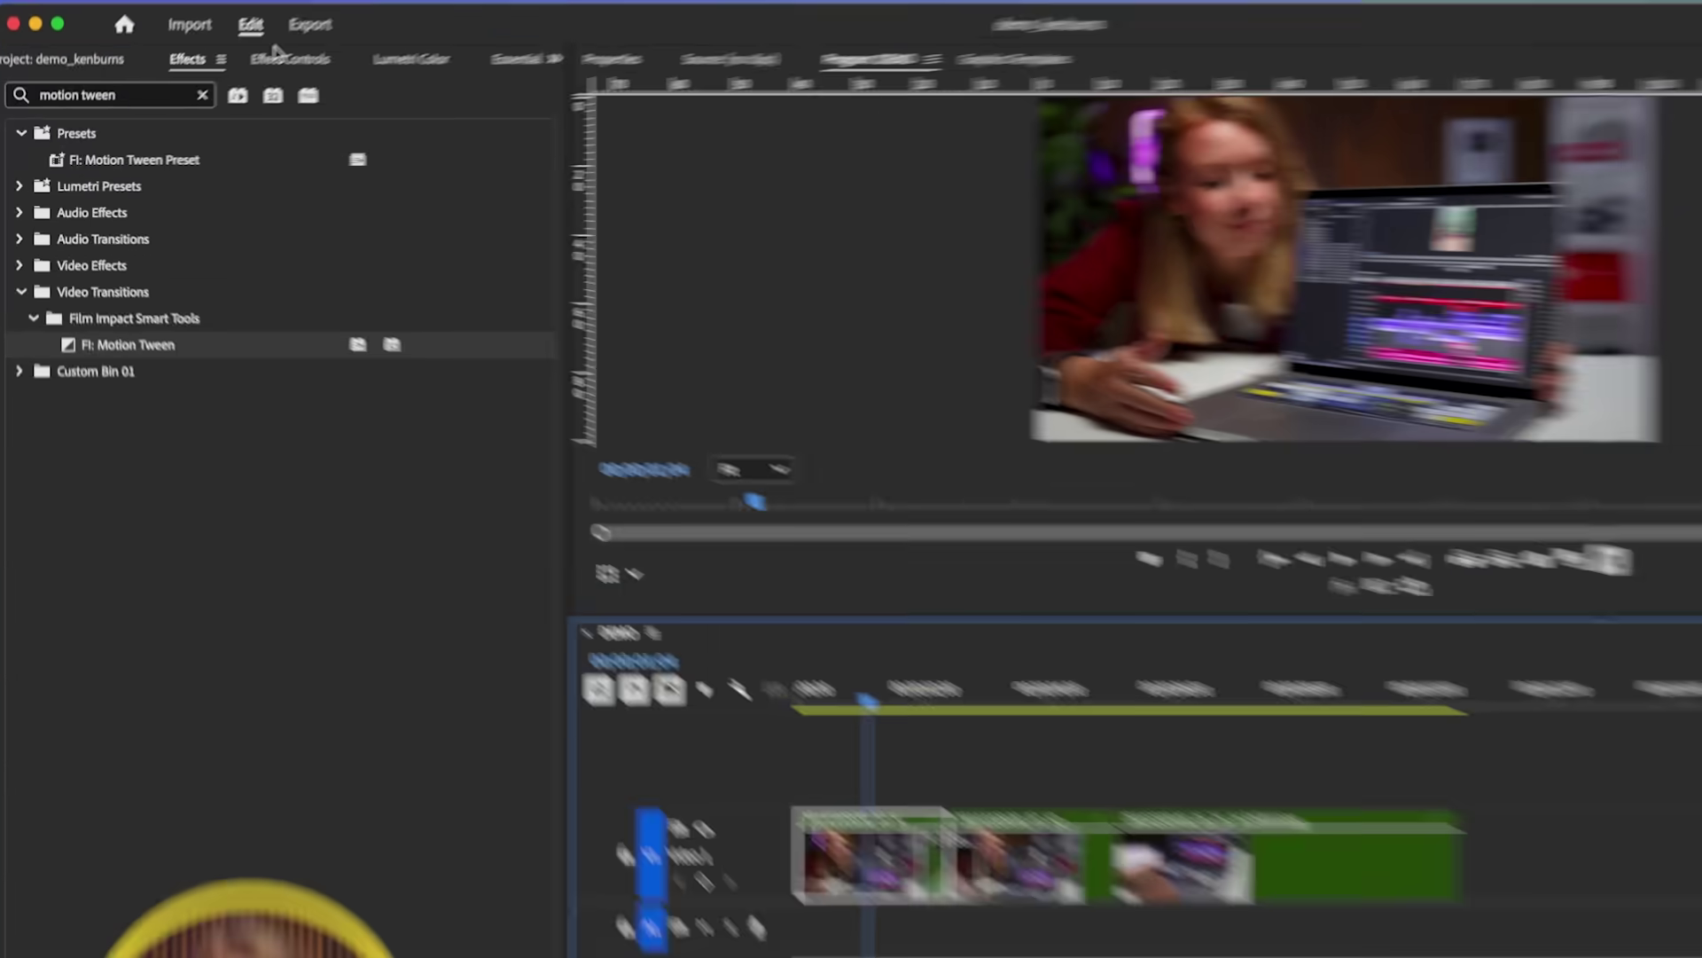
pyautogui.click(240, 84)
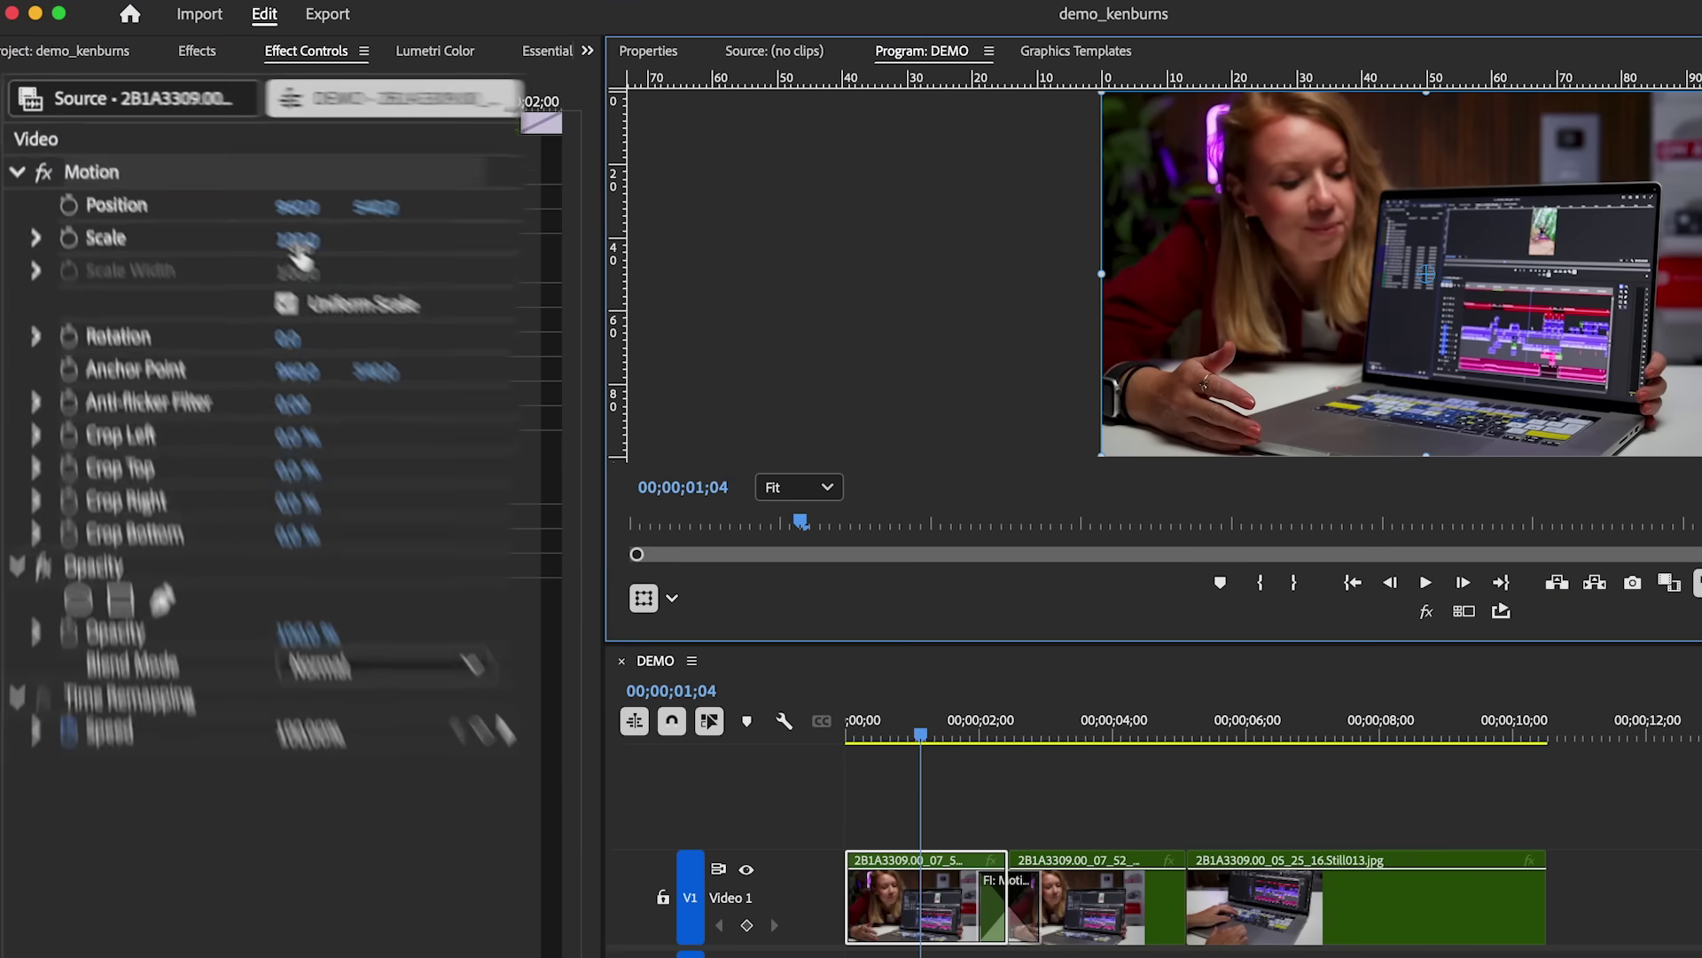
pyautogui.moveTo(231, 198); pyautogui.dragTo(254, 198)
pyautogui.moveTo(353, 261); pyautogui.dragTo(359, 262)
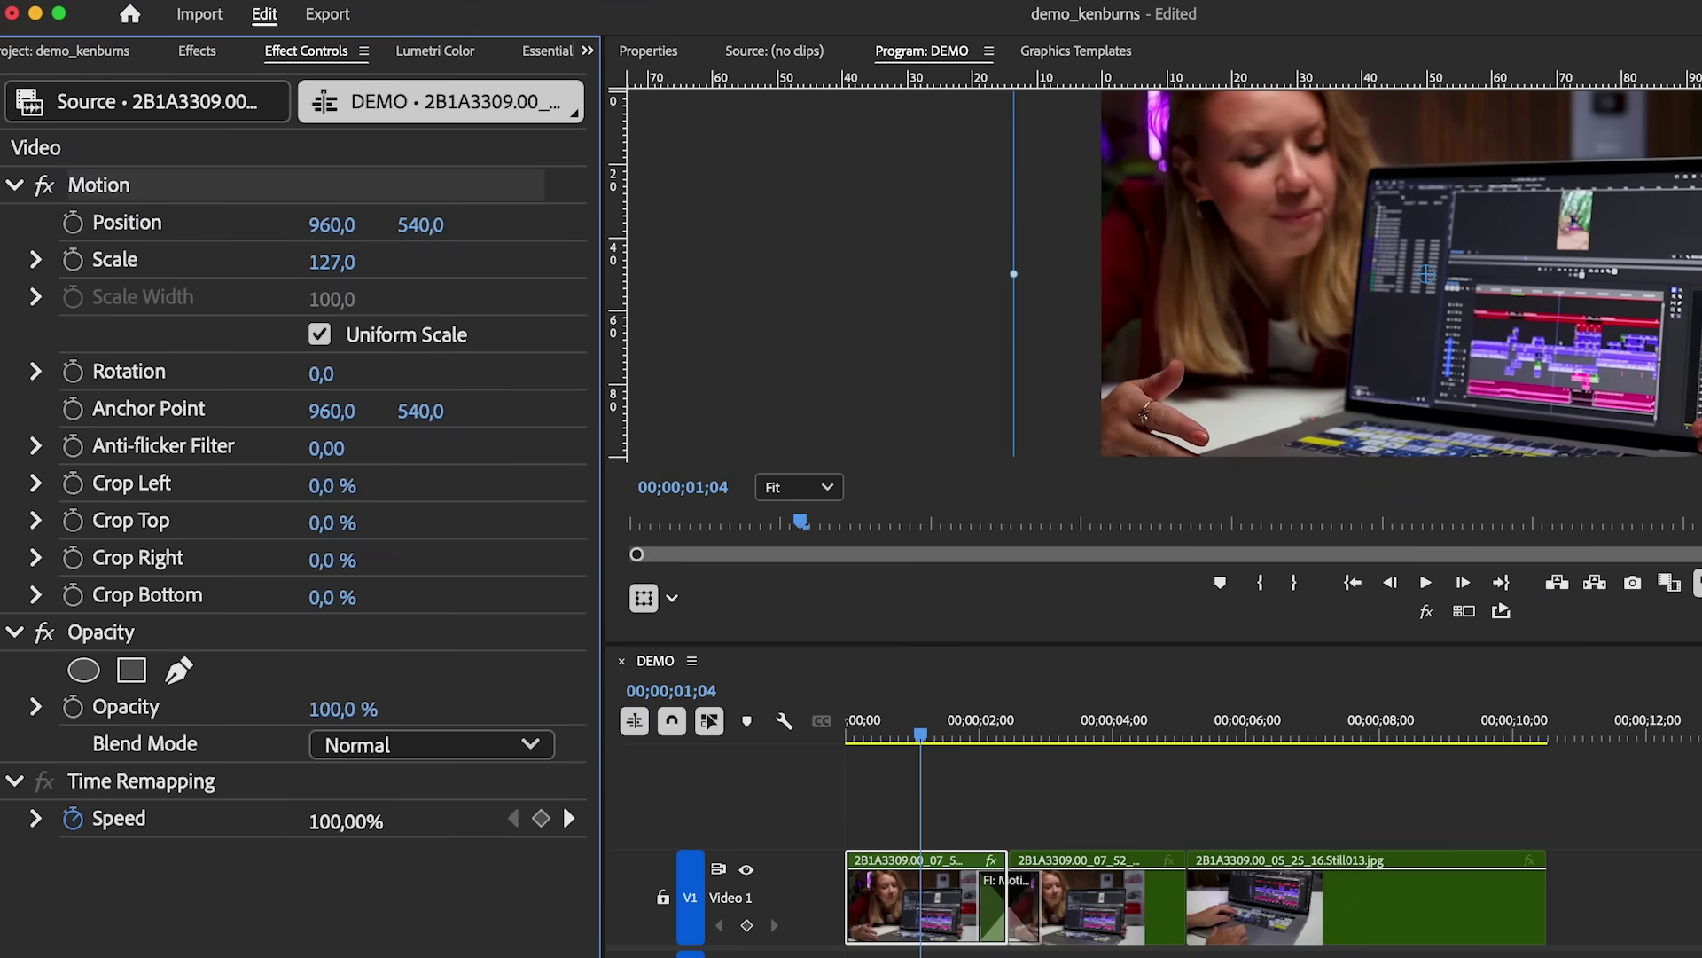
pyautogui.moveTo(420, 225)
pyautogui.mouseDown()
pyautogui.moveTo(290, 224)
pyautogui.moveTo(439, 228)
pyautogui.mouseUp()
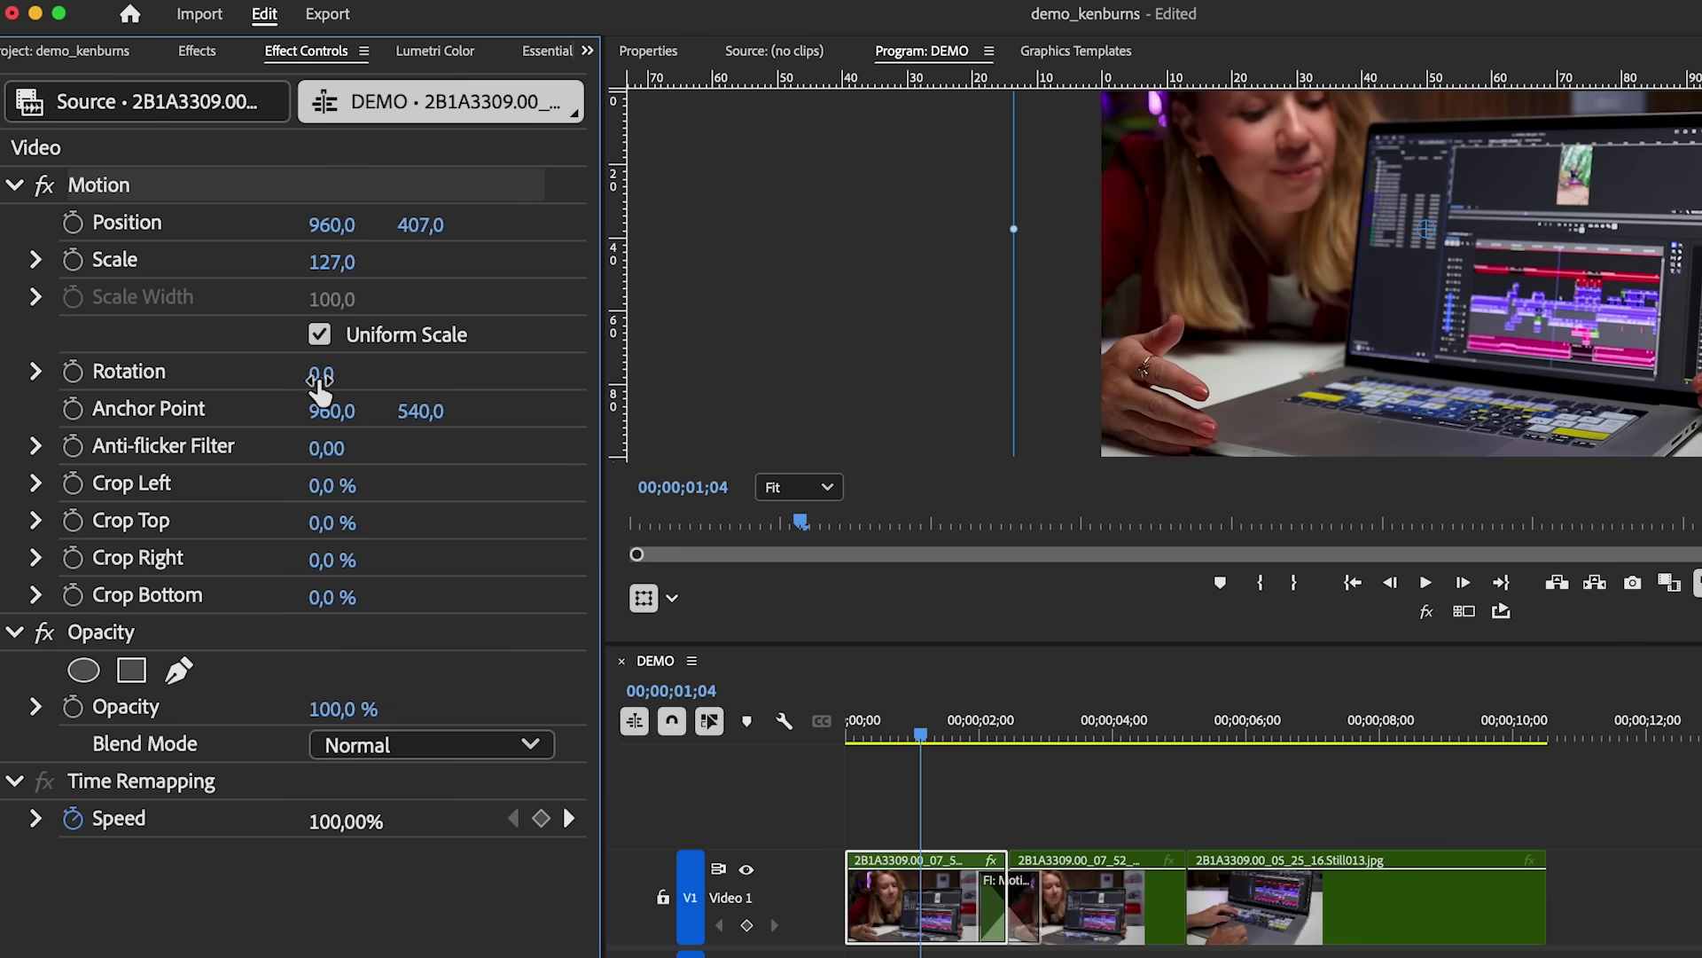
pyautogui.press('Return')
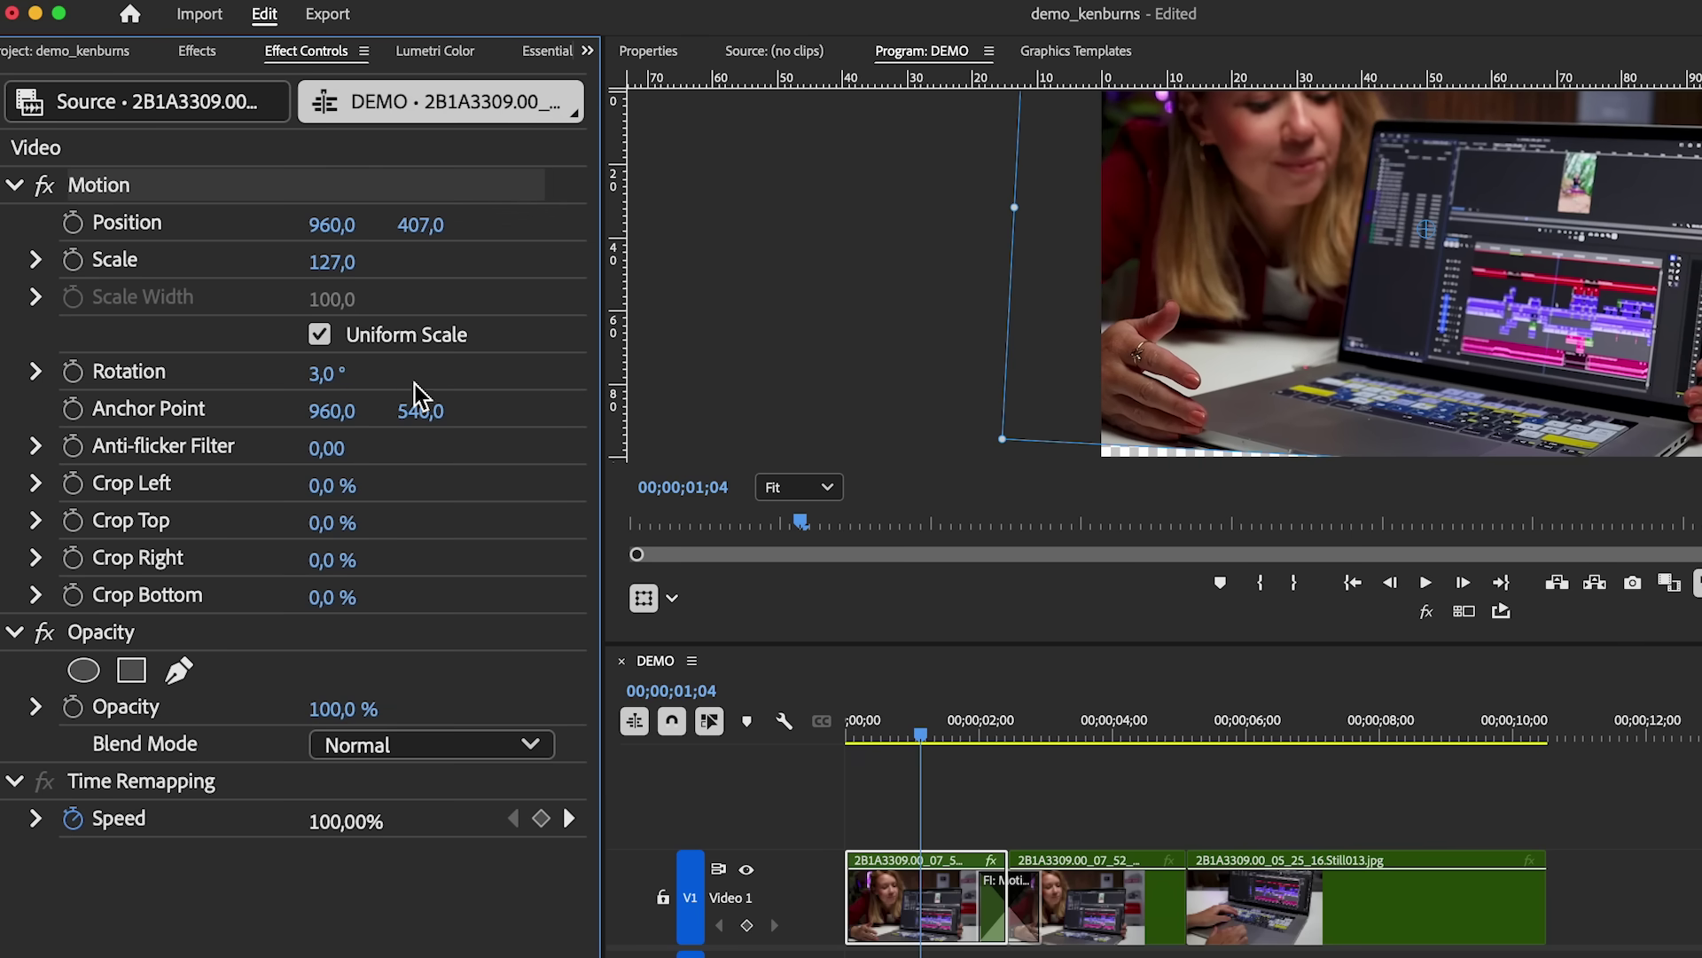
pyautogui.moveTo(335, 266); pyautogui.dragTo(471, 238)
pyautogui.click(929, 720)
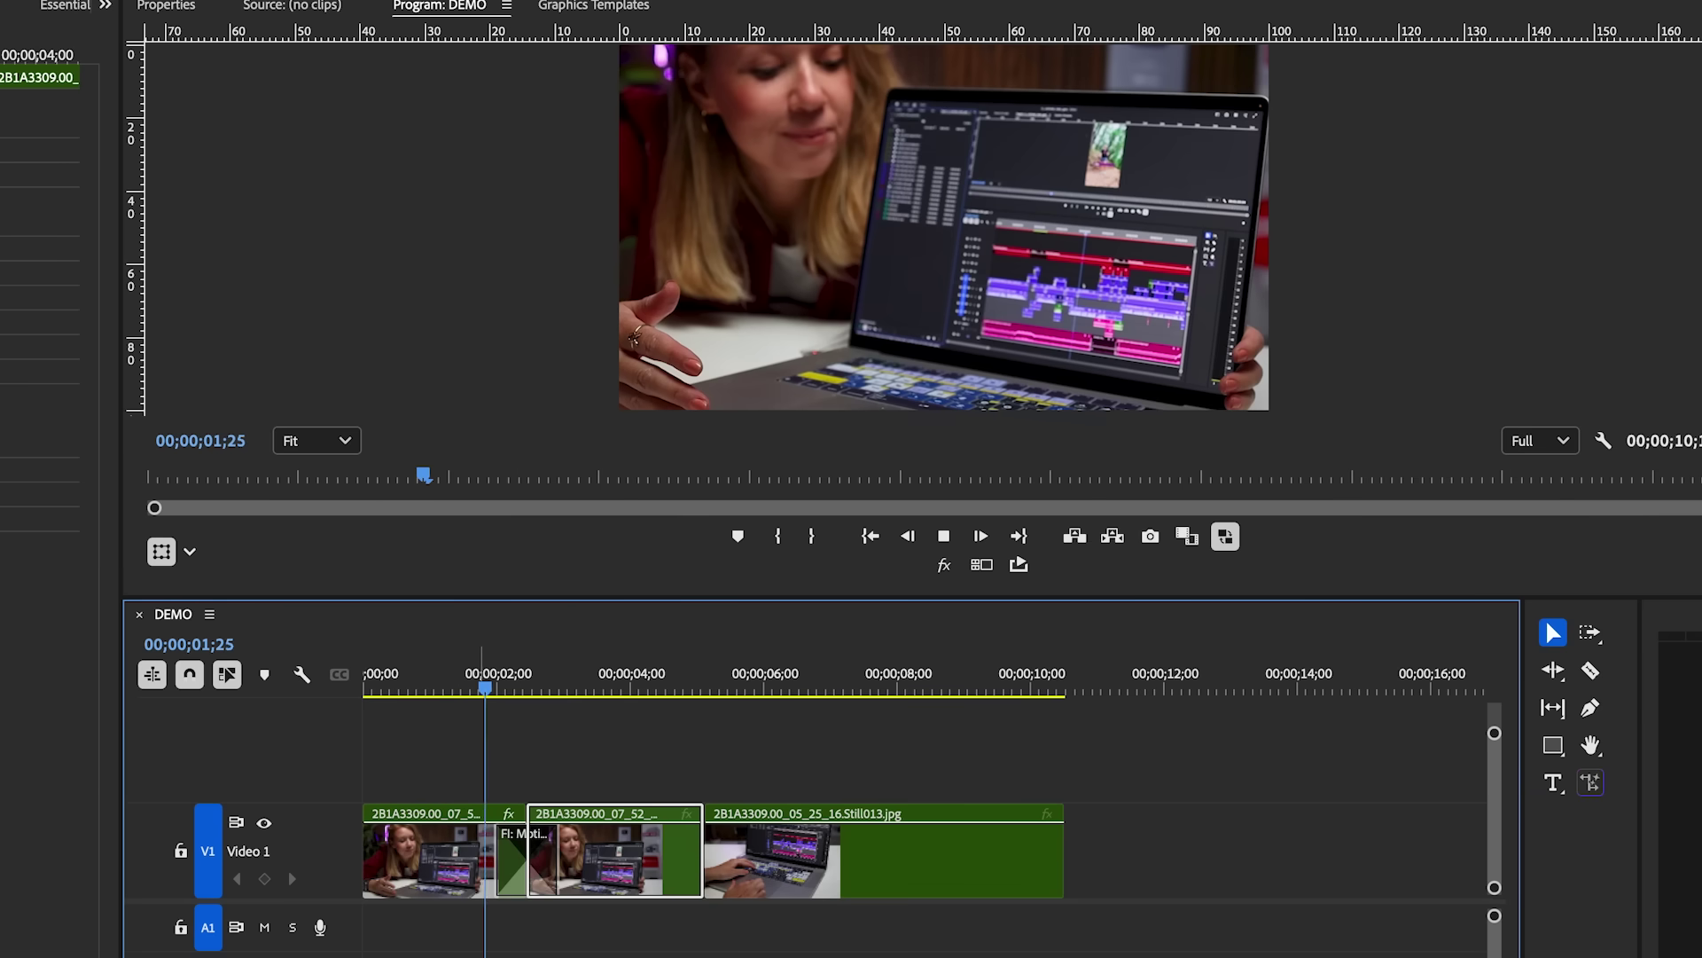
# Step: Preview the tween, then set the Motion Tween transition's Blend Type to Composite
pyautogui.click(514, 676)
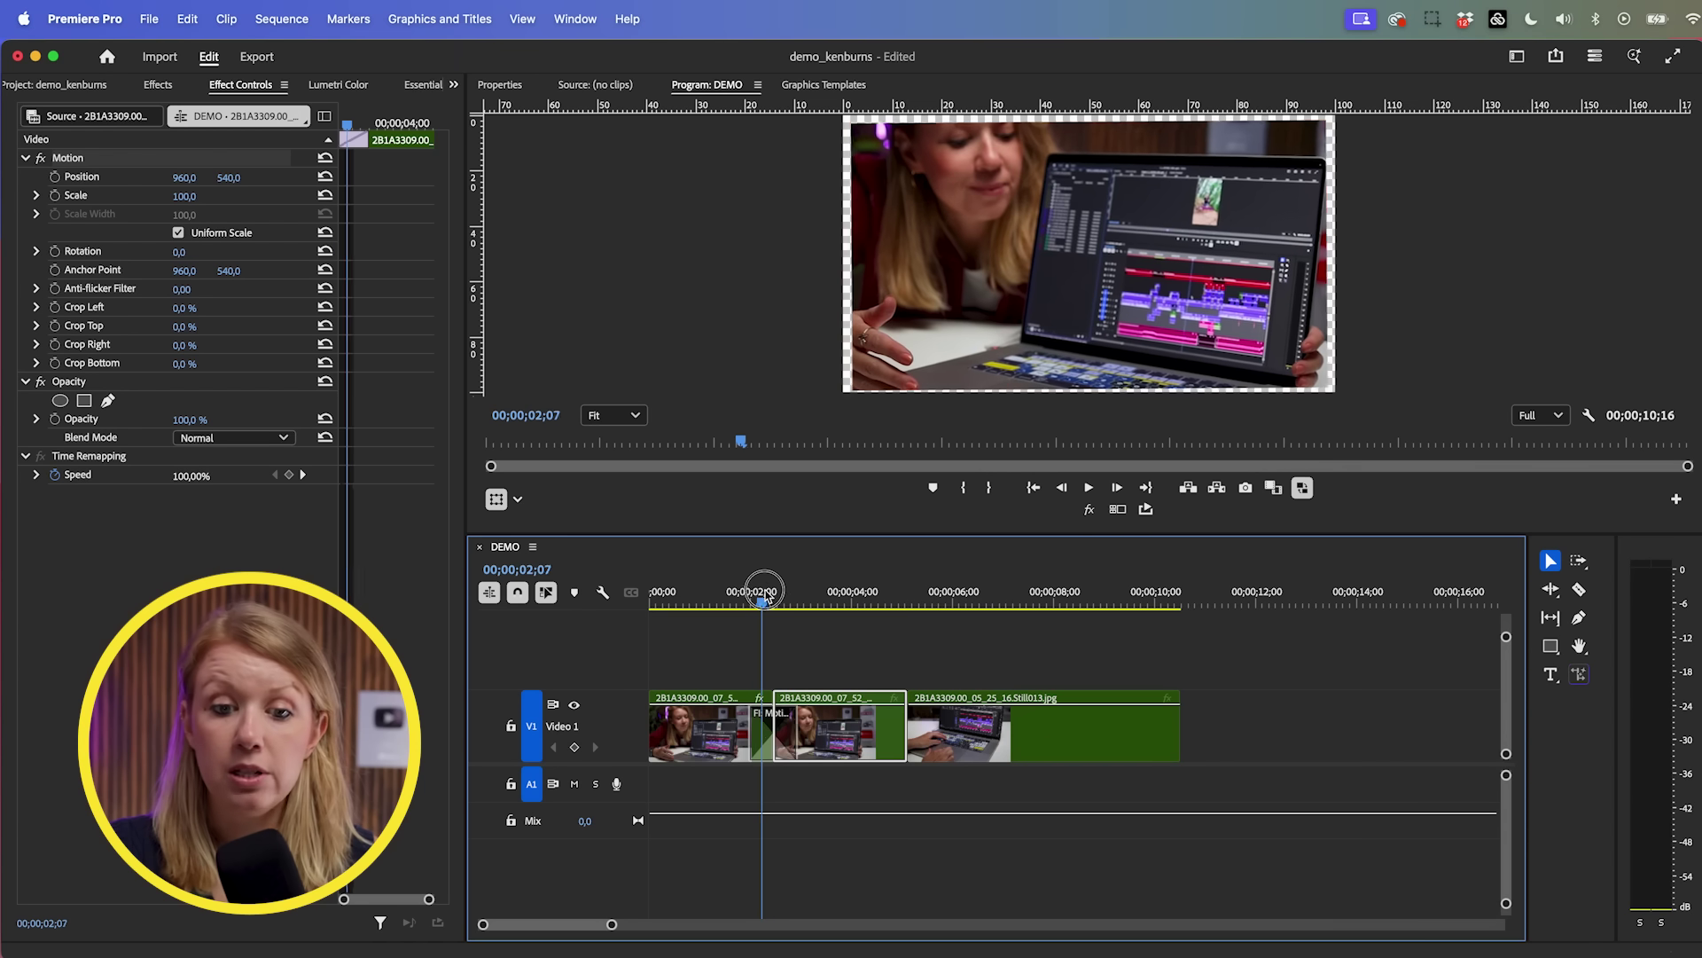
pyautogui.moveTo(766, 596); pyautogui.dragTo(775, 606)
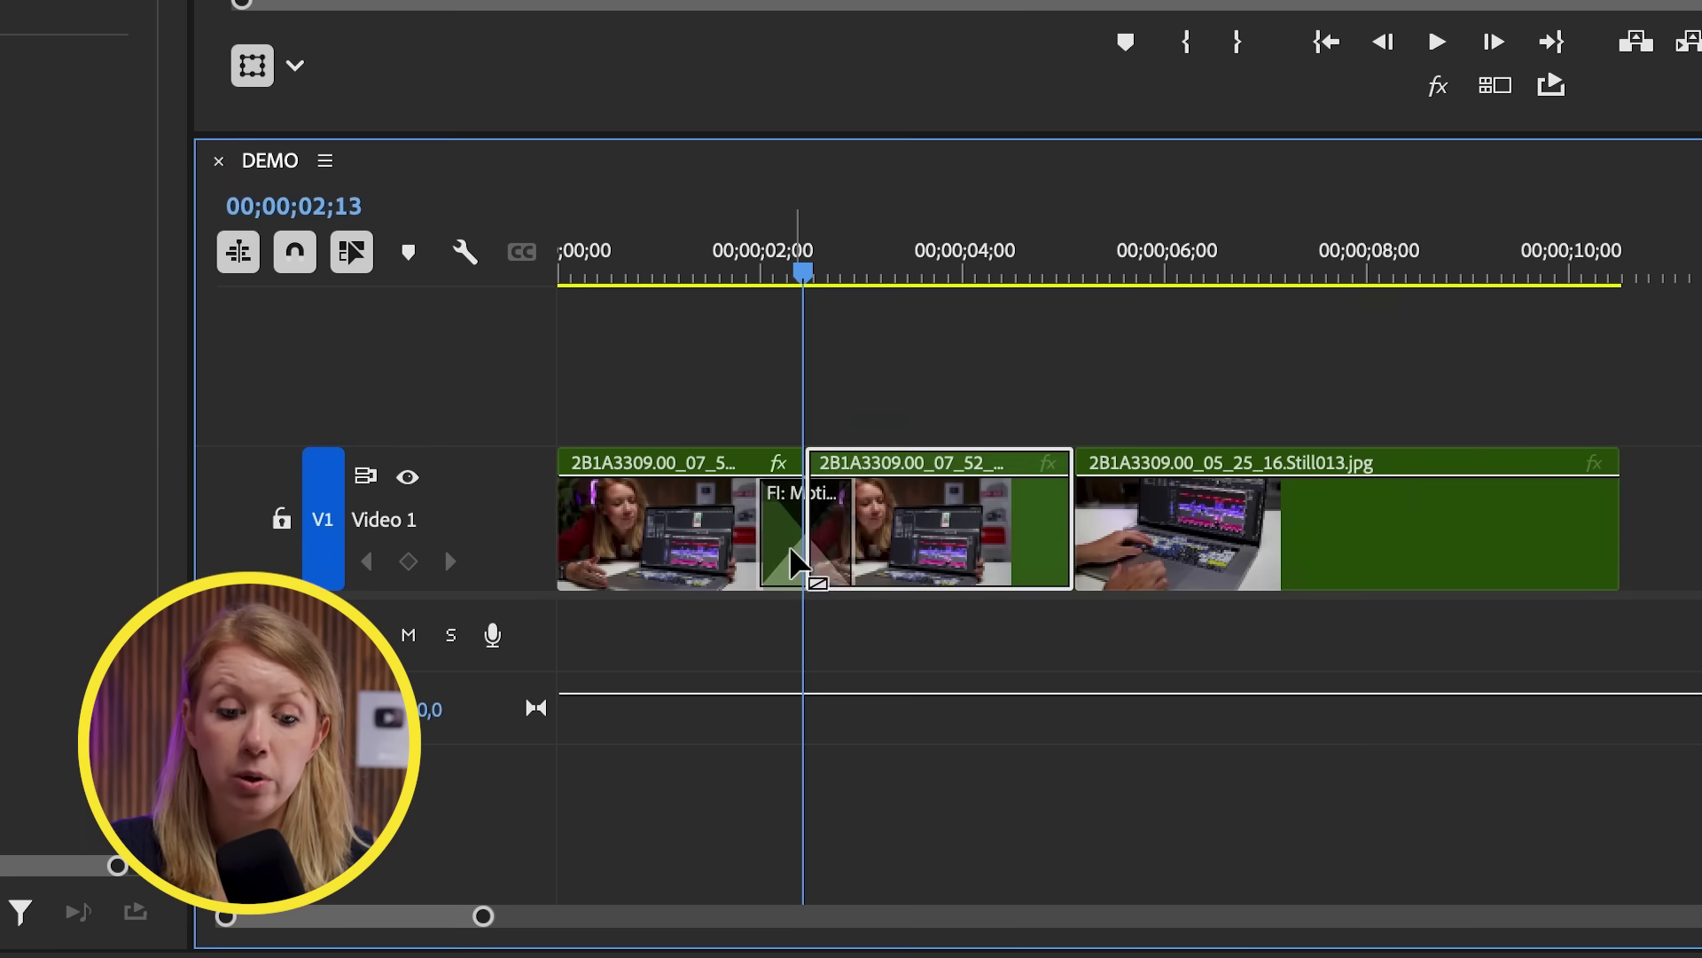
pyautogui.click(785, 541)
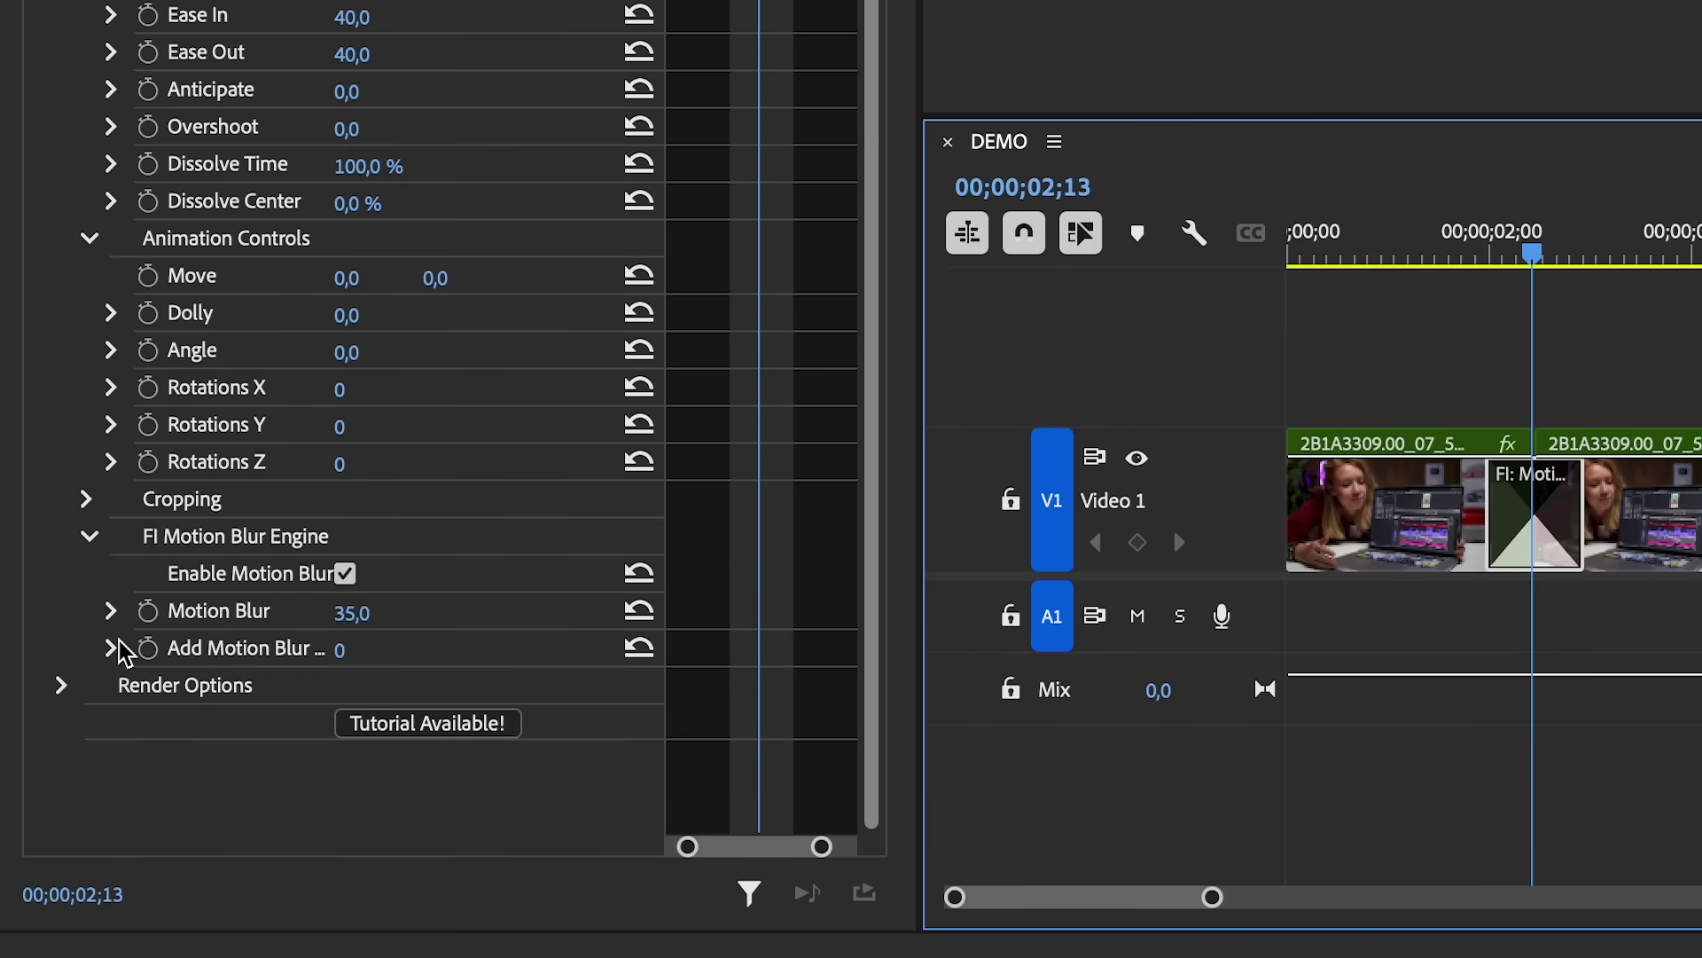
pyautogui.click(61, 685)
pyautogui.scroll(-2, 69, 687)
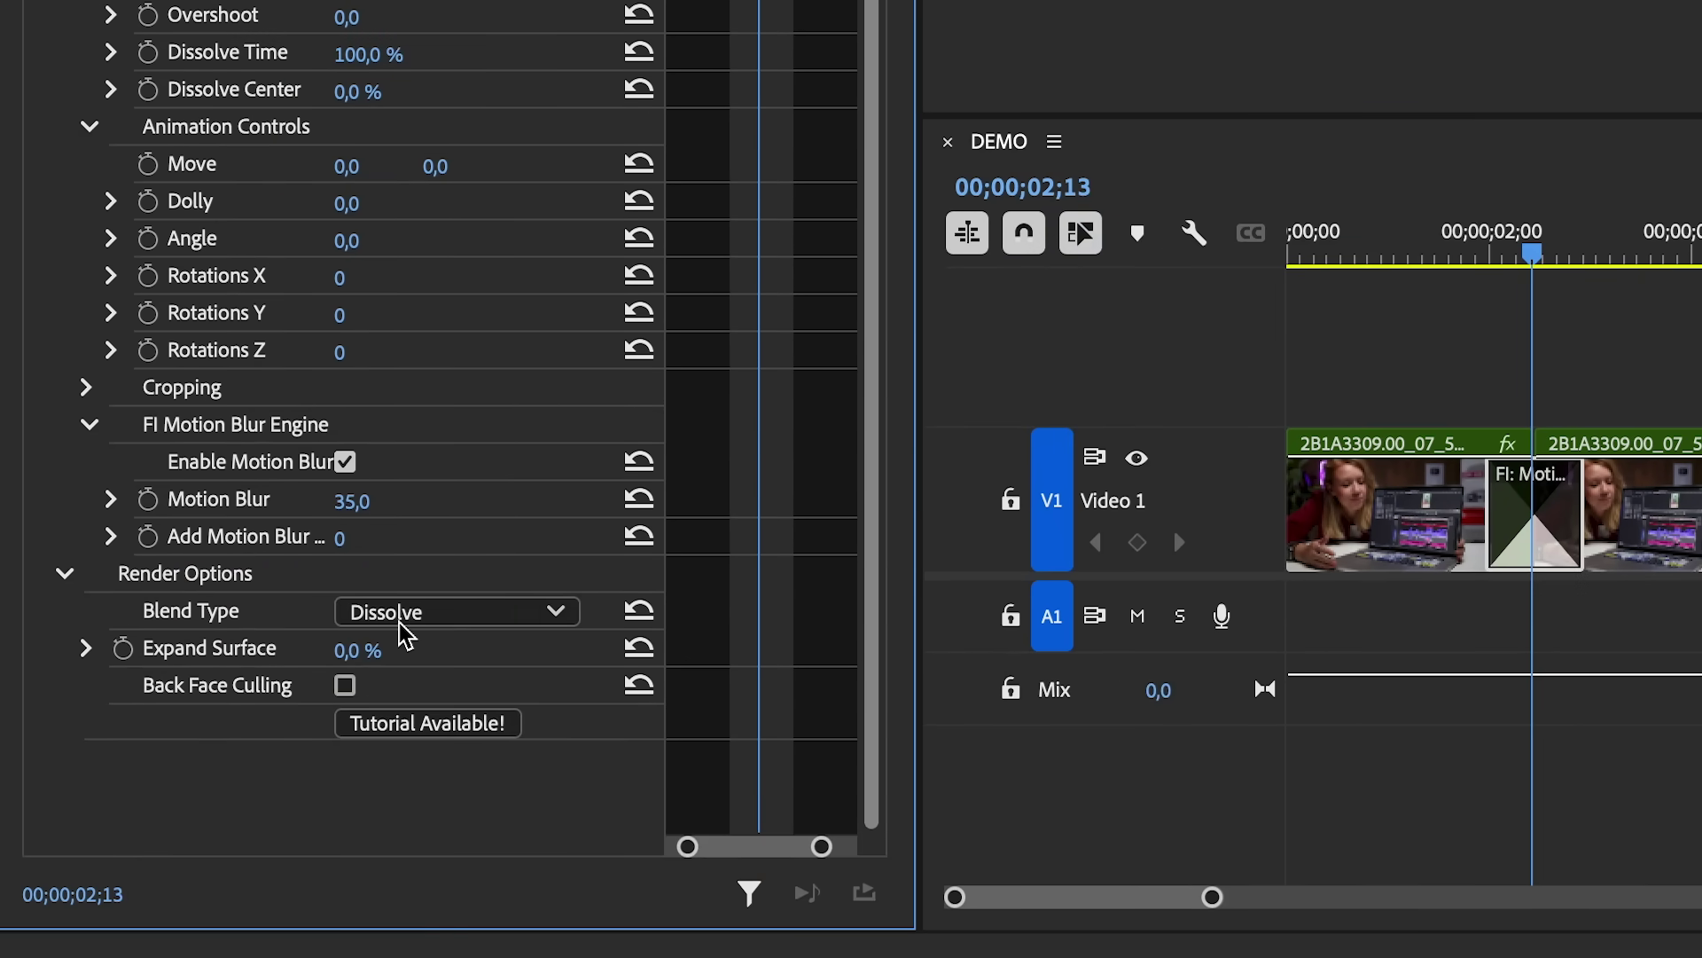
pyautogui.click(403, 614)
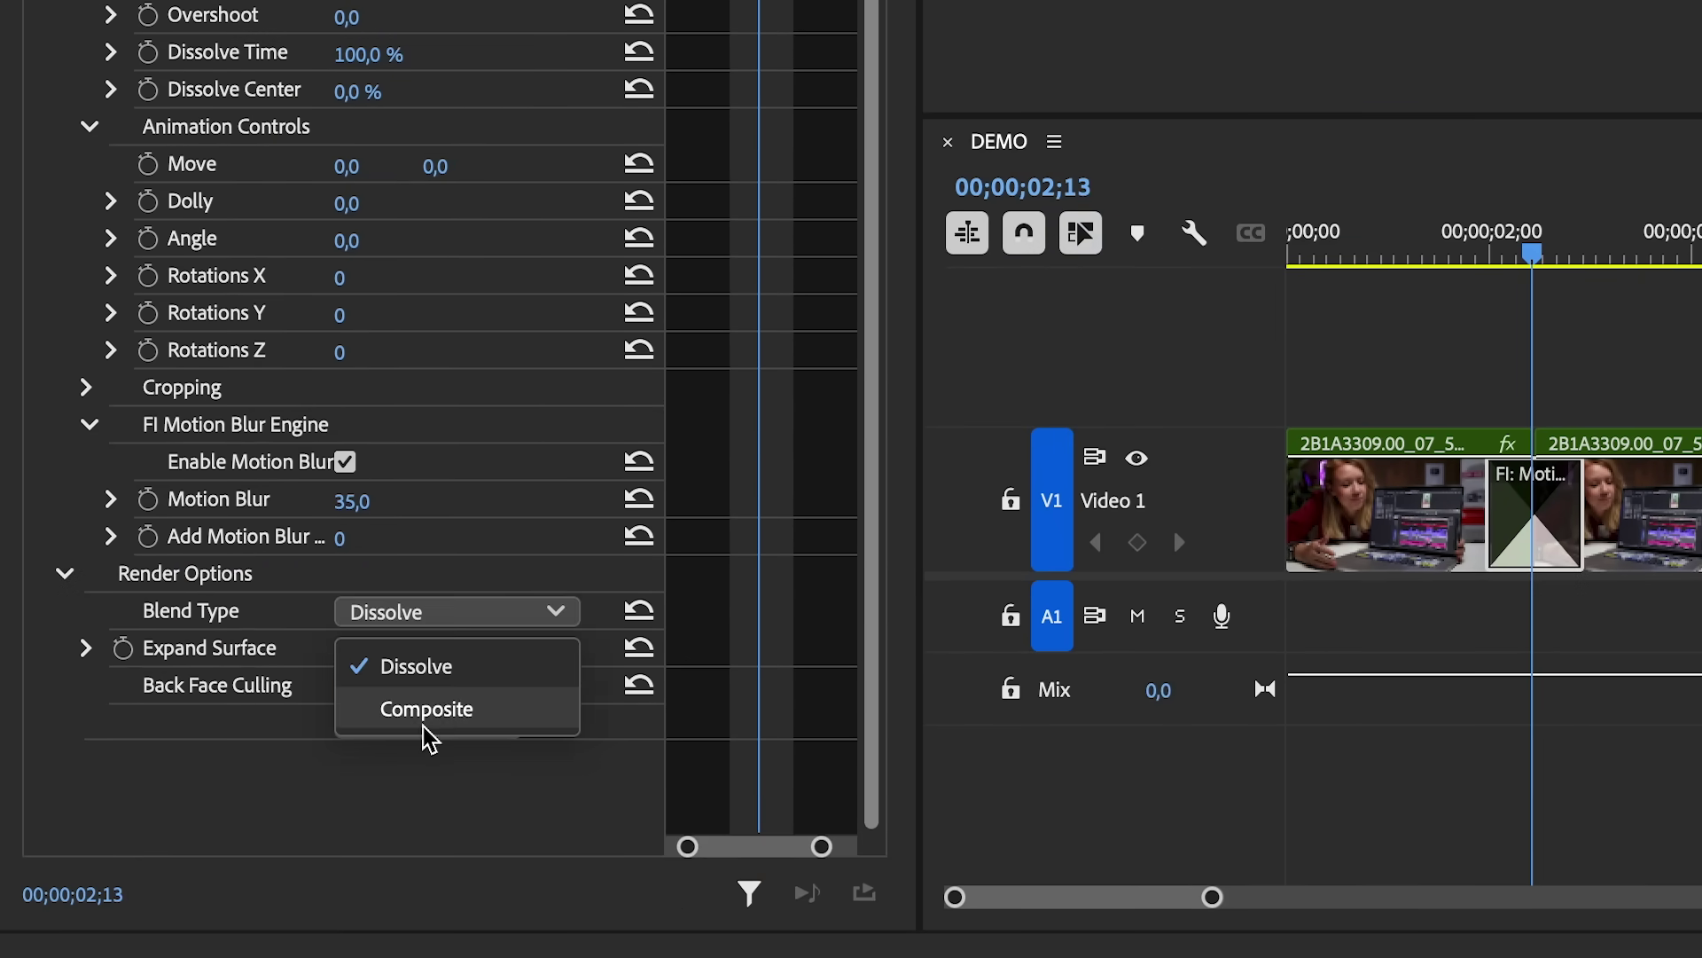
pyautogui.click(427, 710)
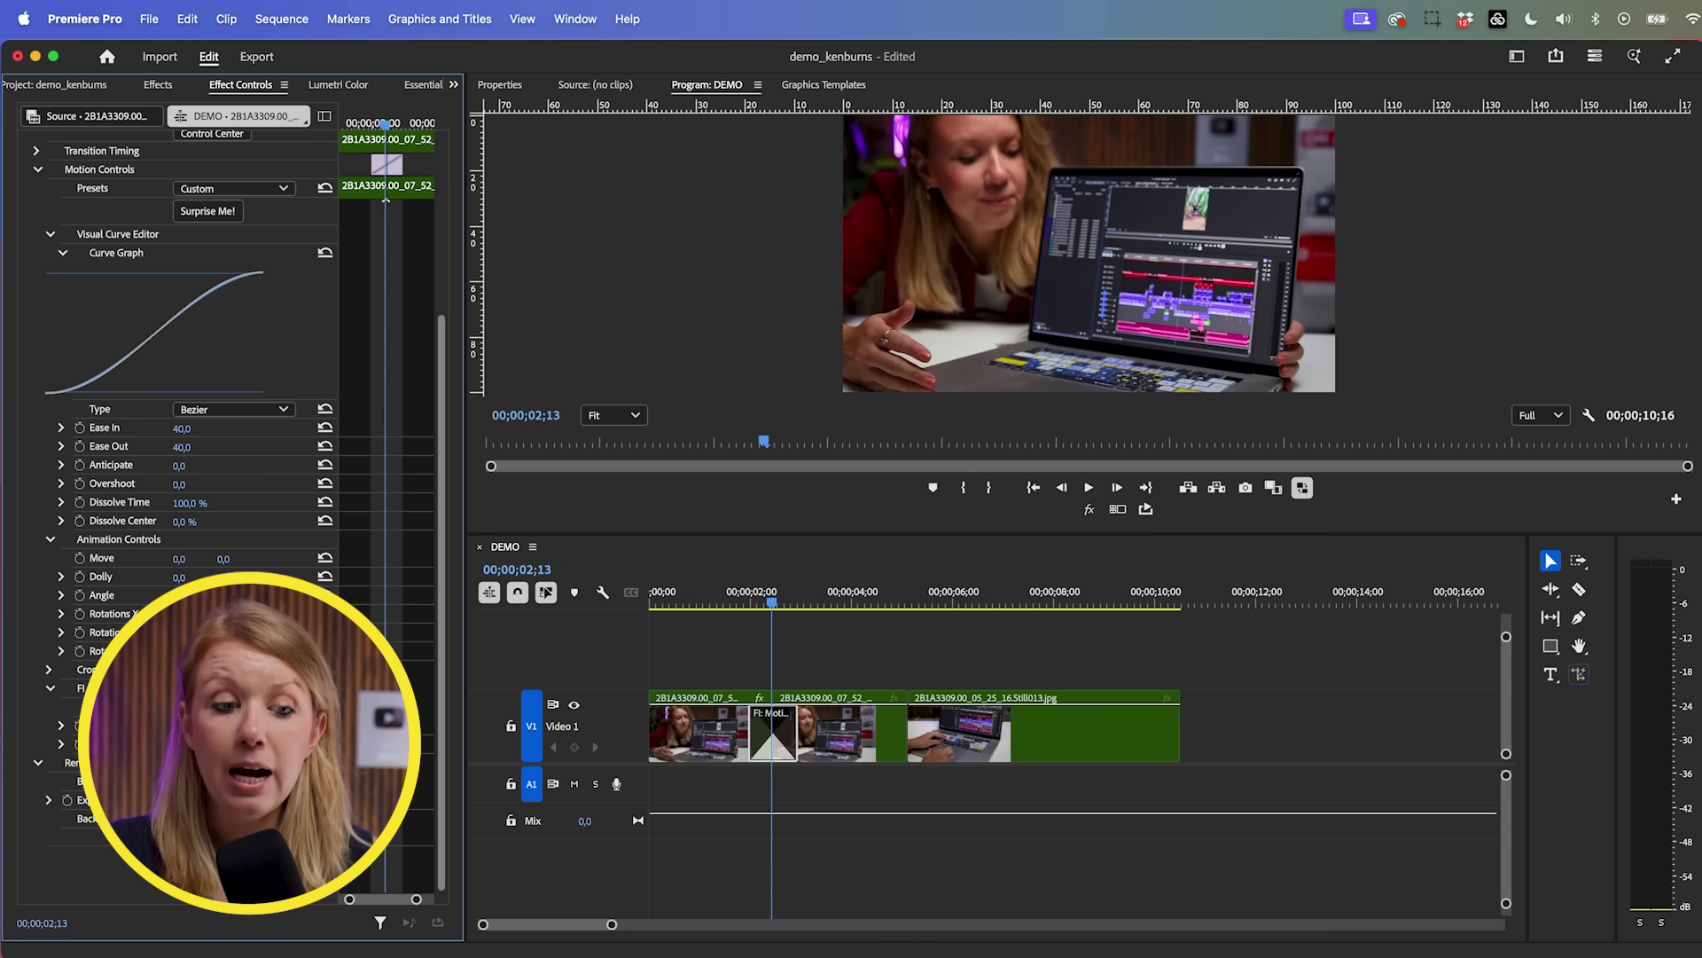
pyautogui.scroll(5, 177, 443)
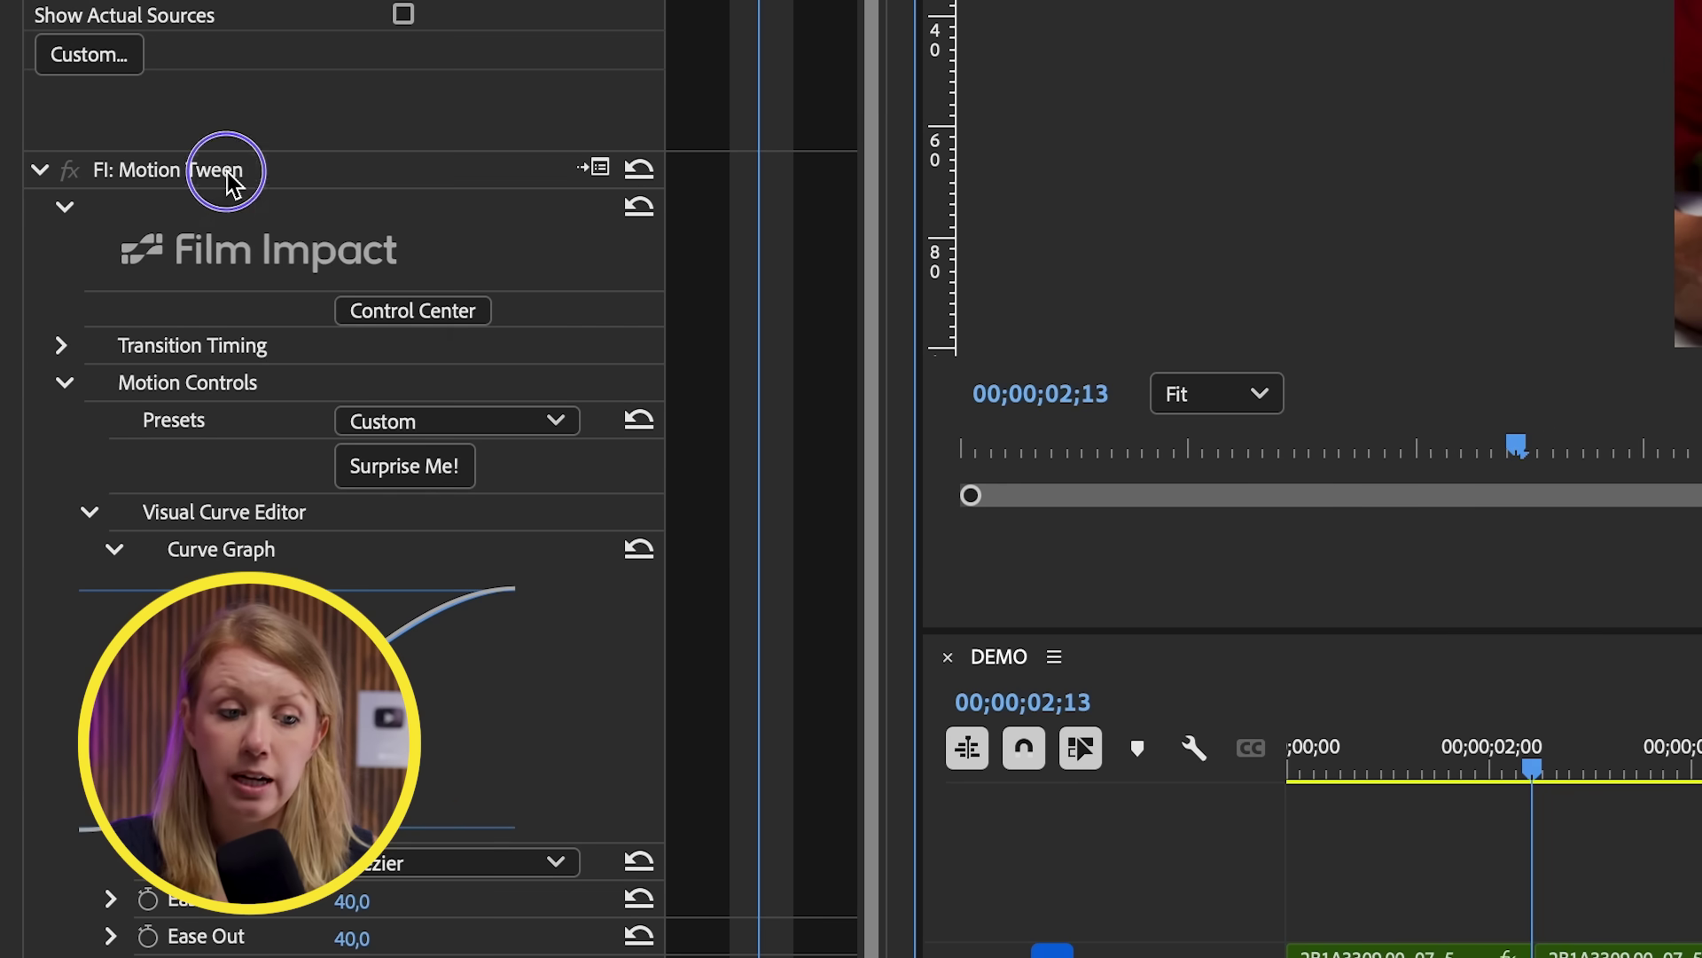
# Step: Check the Motion Tween effect options and park the playhead near 1;18
pyautogui.rightClick(233, 184)
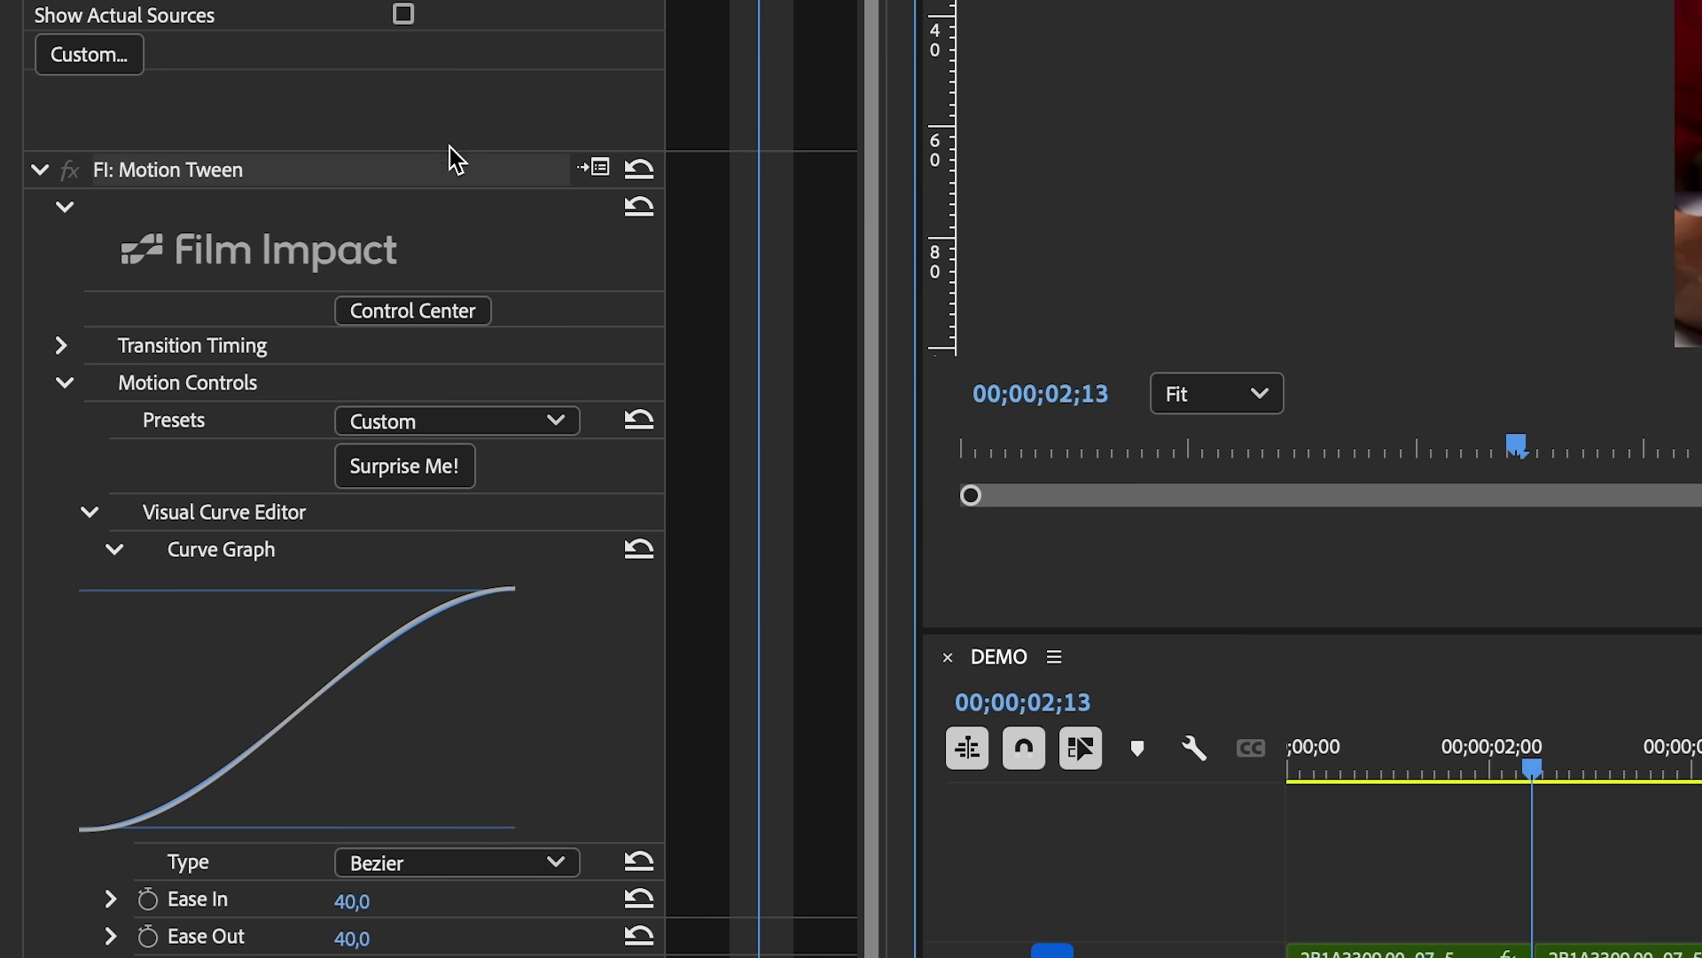
pyautogui.scroll(-5, 585, 761)
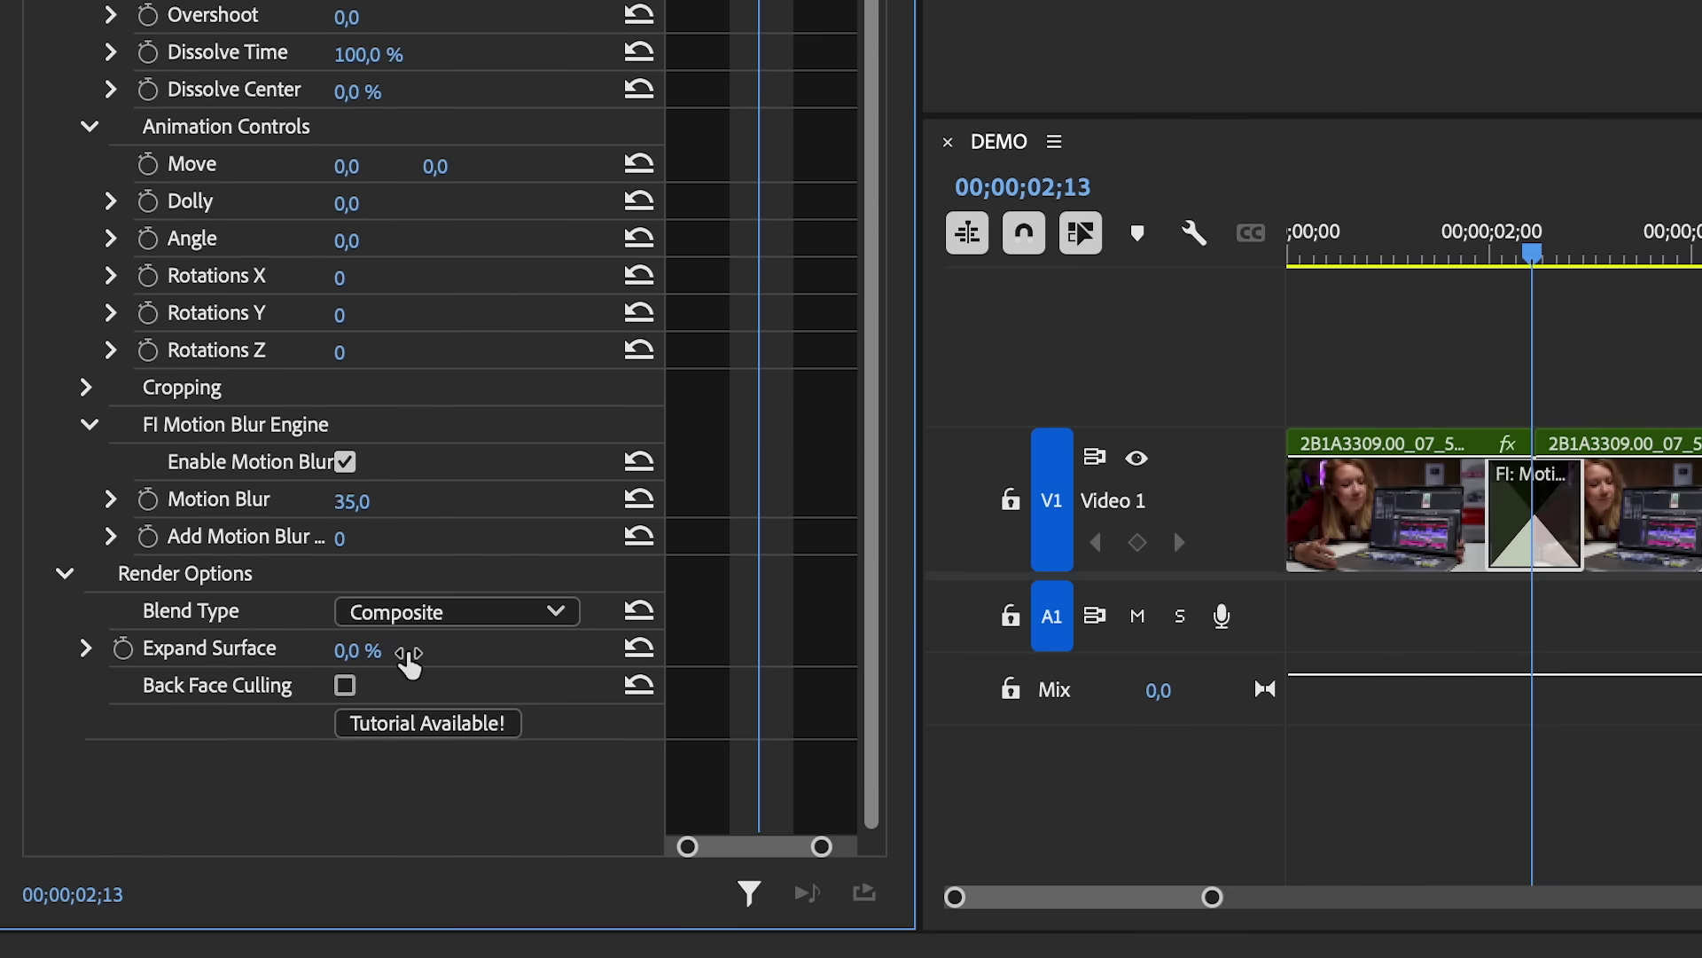
pyautogui.click(1506, 236)
pyautogui.click(1452, 235)
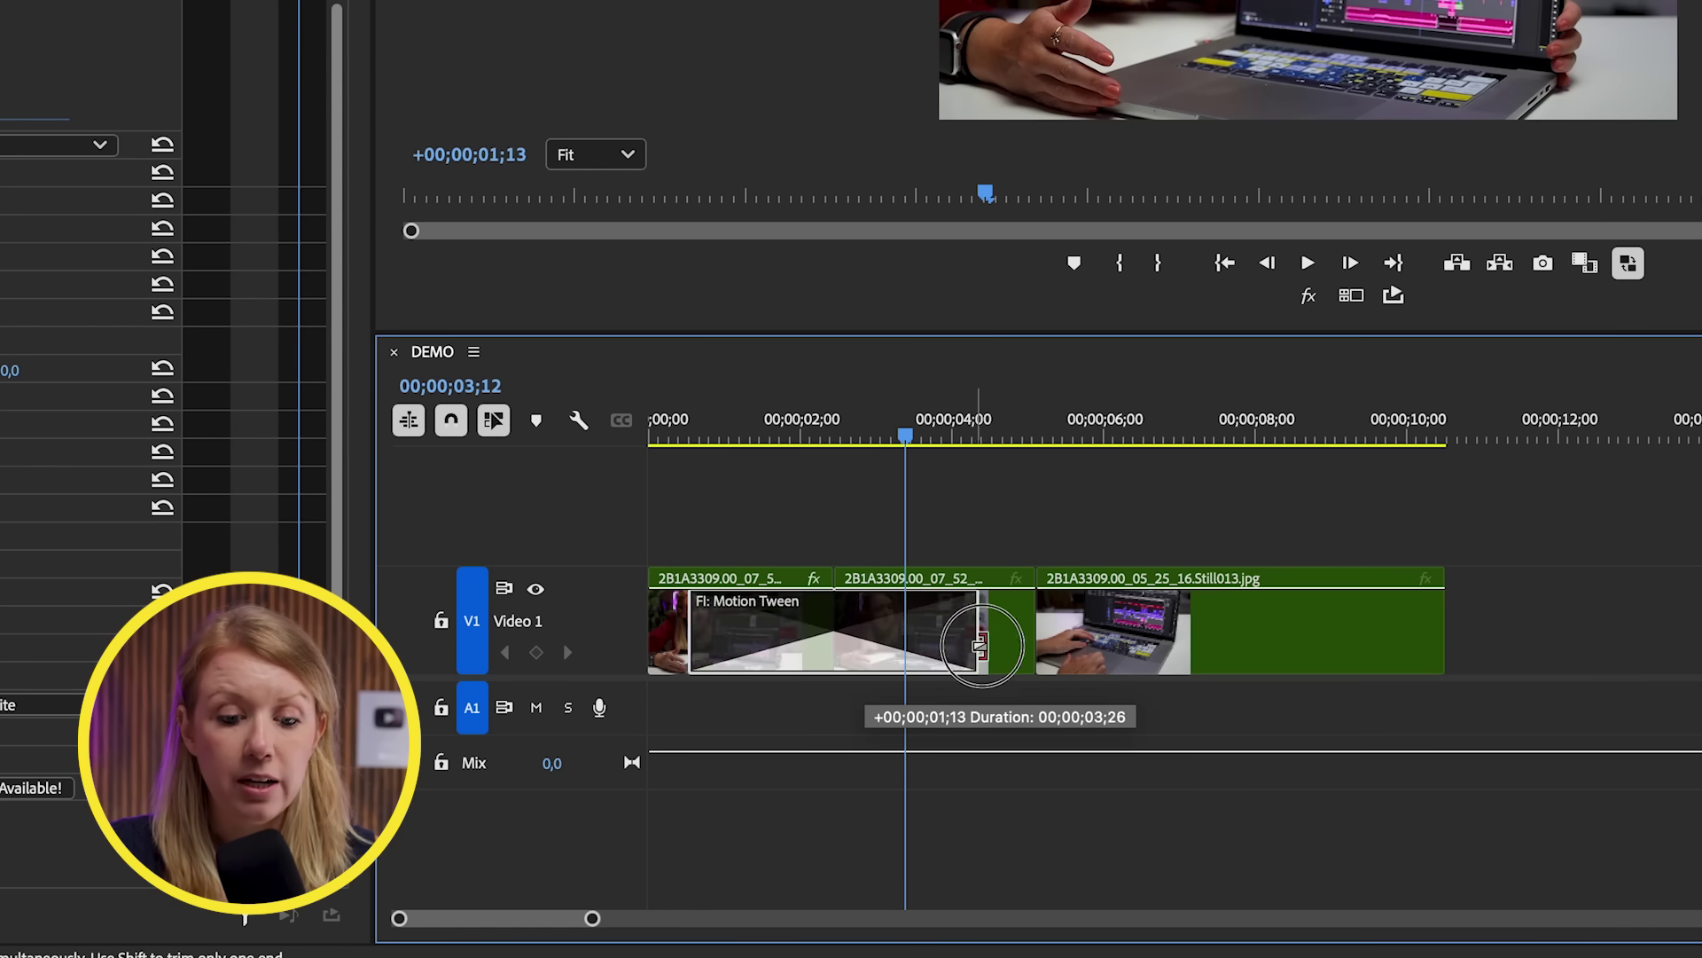
# Step: Extend the Motion Tween transition to 00;00;05;04 and preview from about 1;28
pyautogui.moveTo(1034, 653); pyautogui.dragTo(1032, 650)
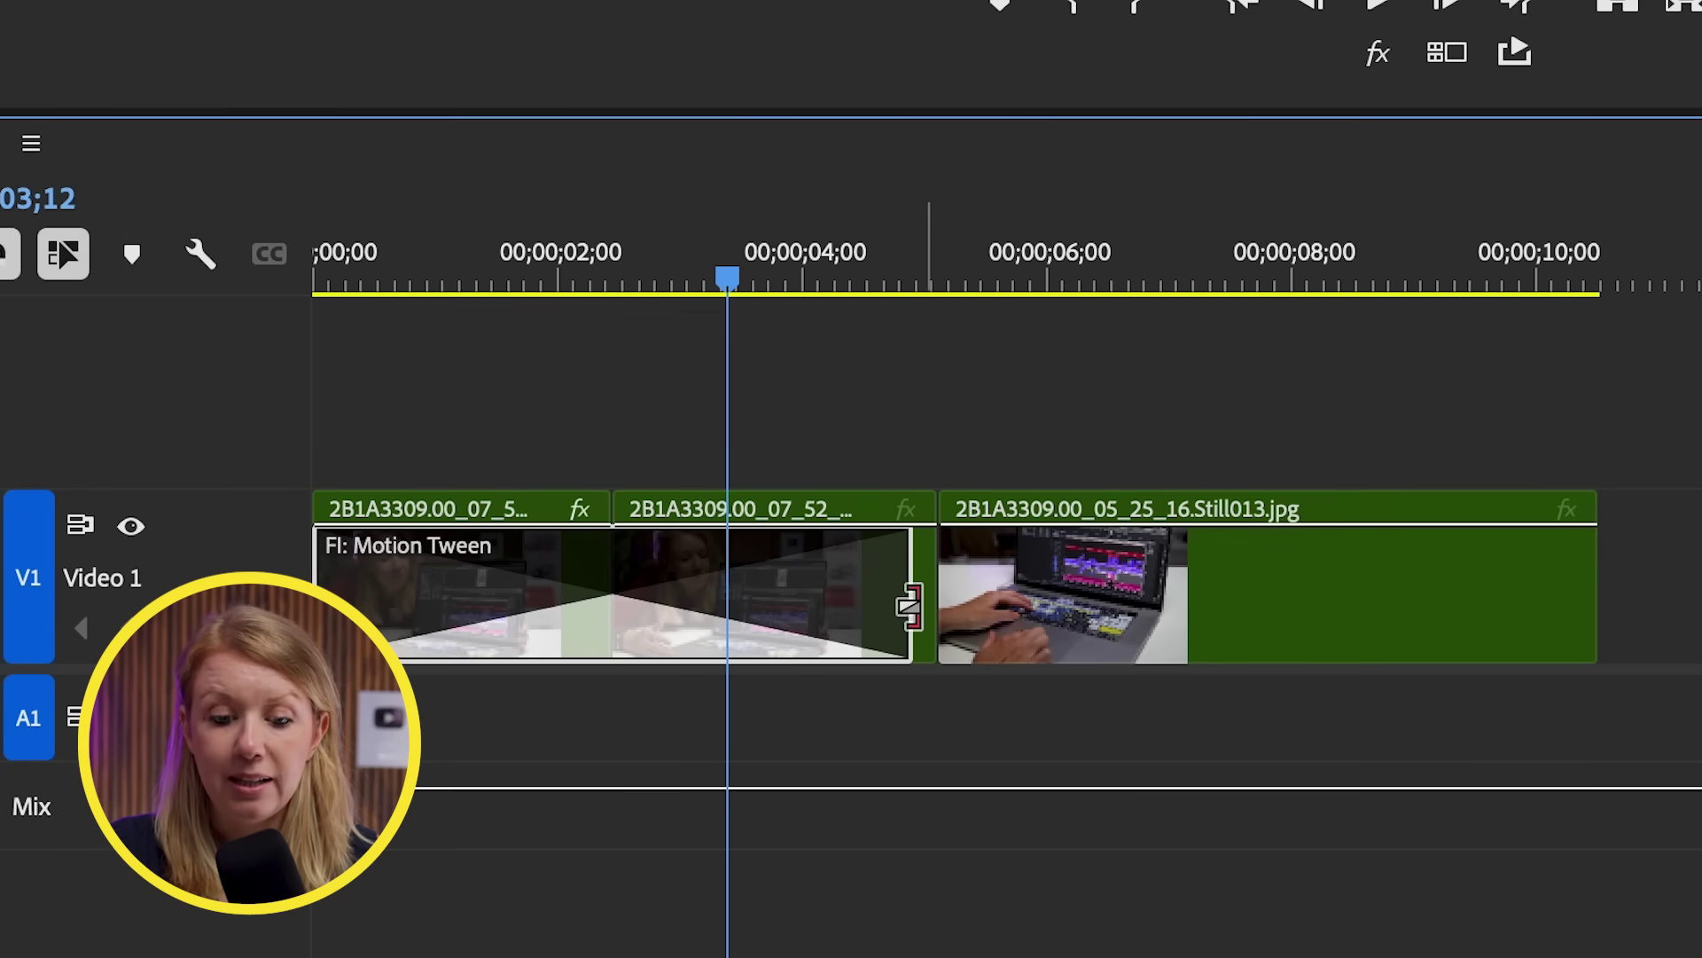
pyautogui.moveTo(904, 606); pyautogui.dragTo(925, 610)
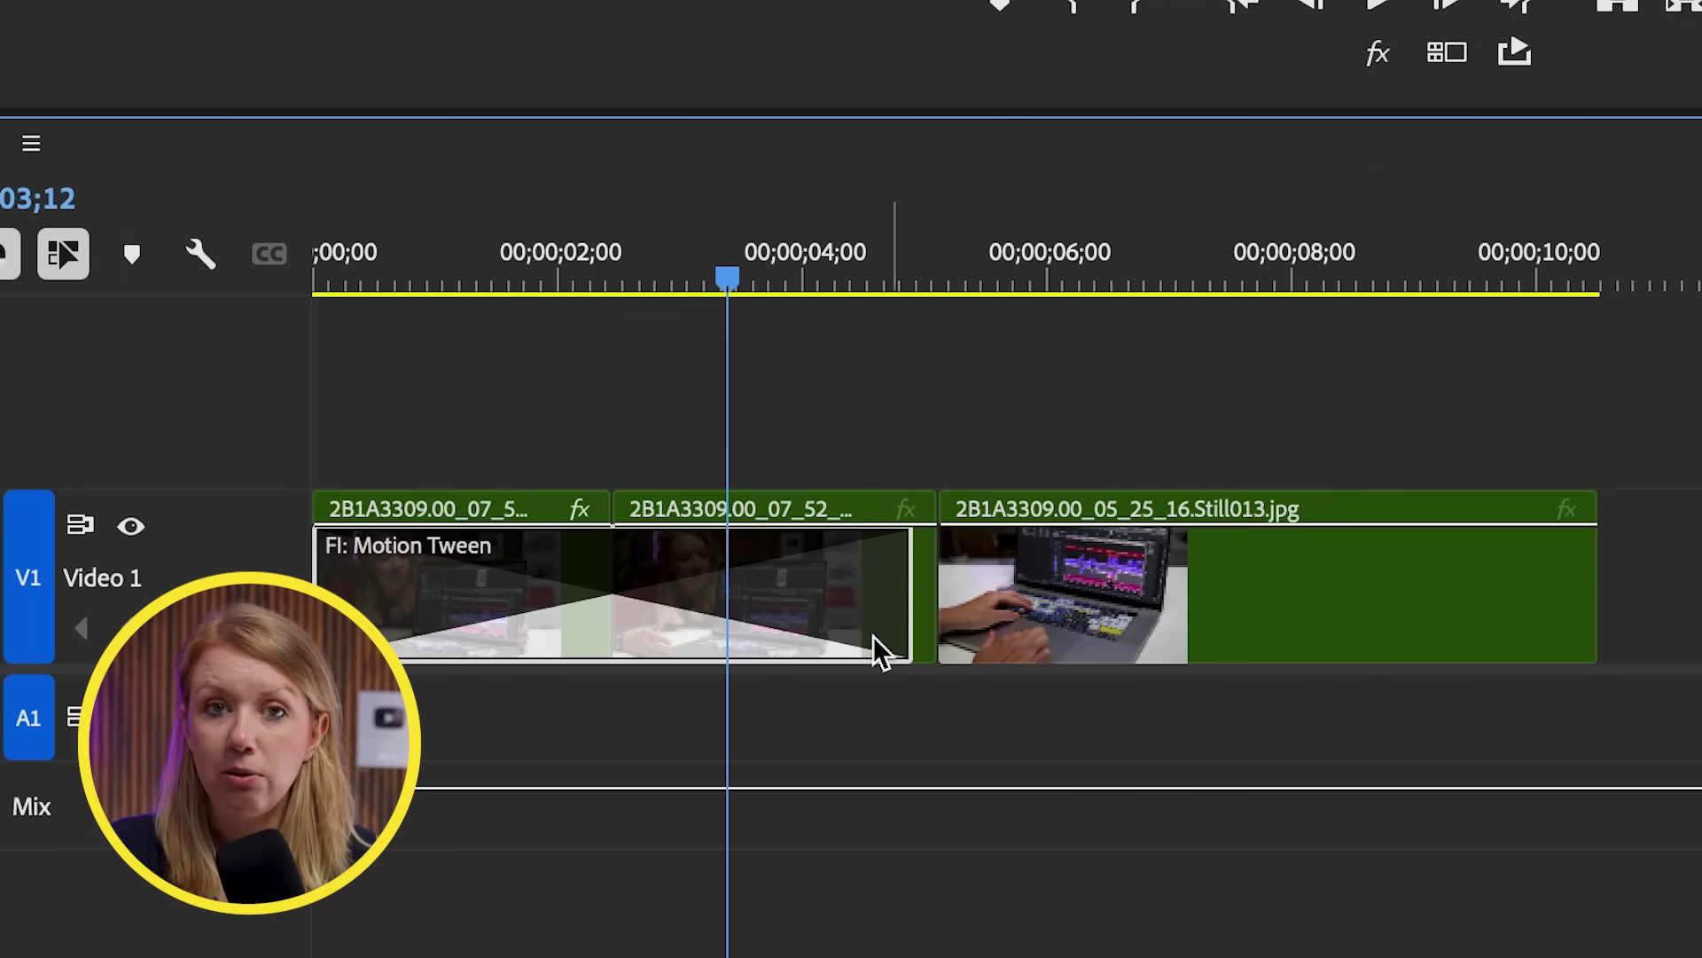
pyautogui.click(777, 578)
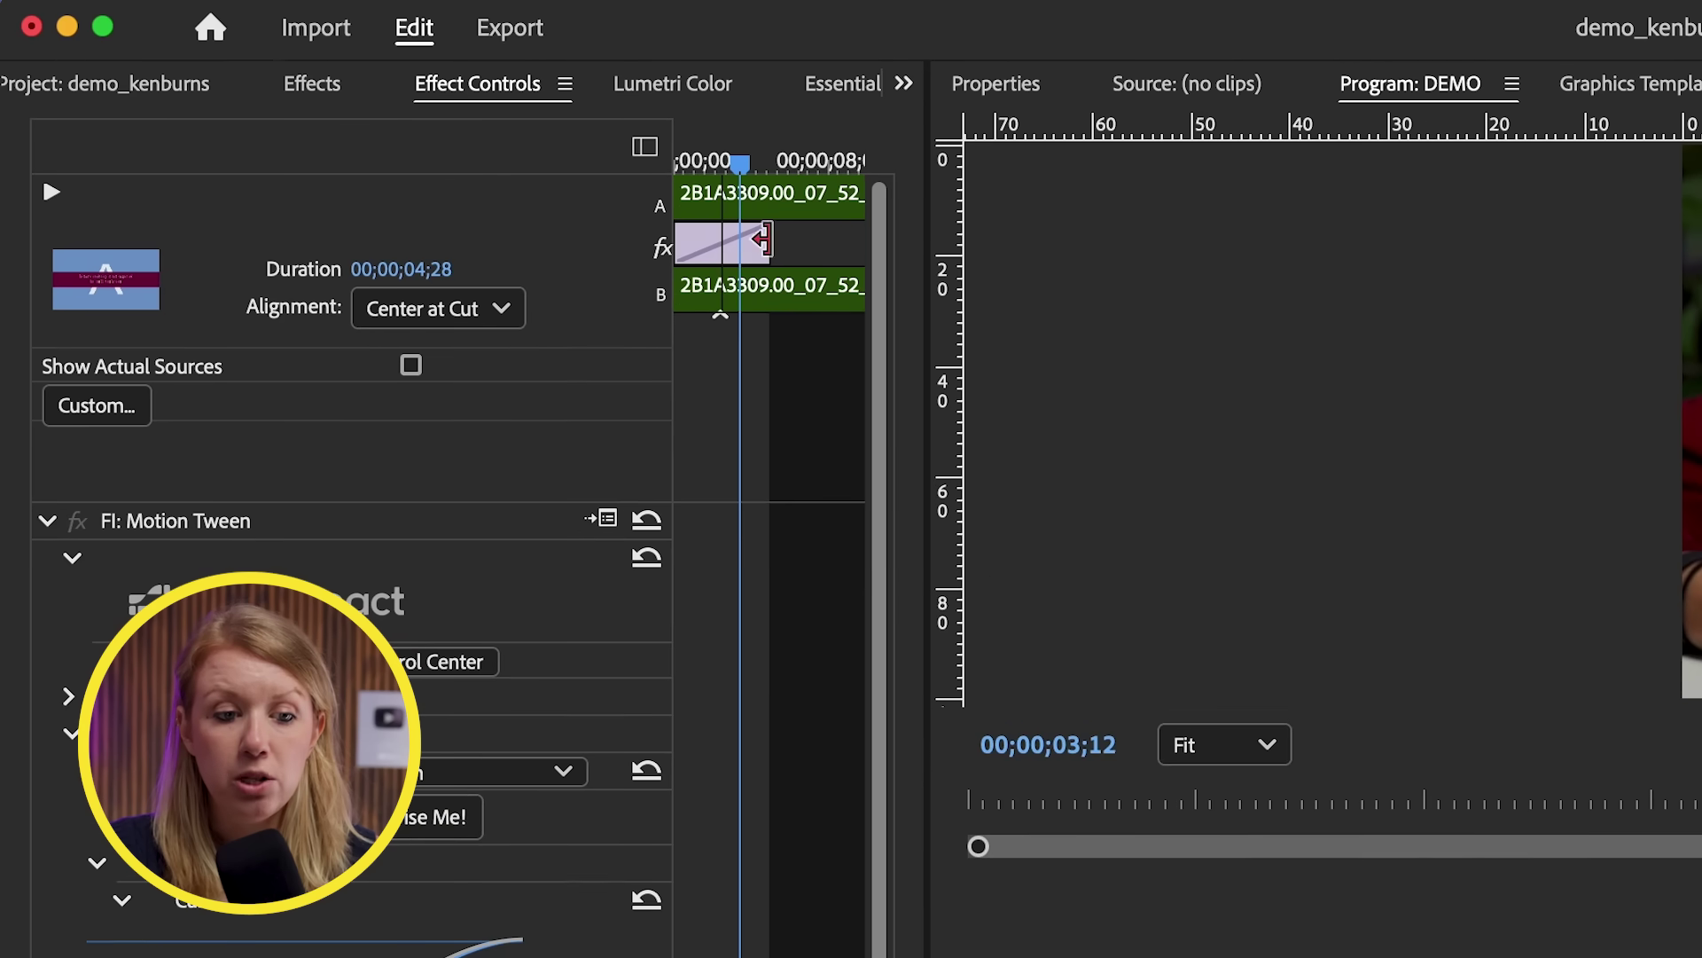
pyautogui.moveTo(760, 246); pyautogui.dragTo(766, 247)
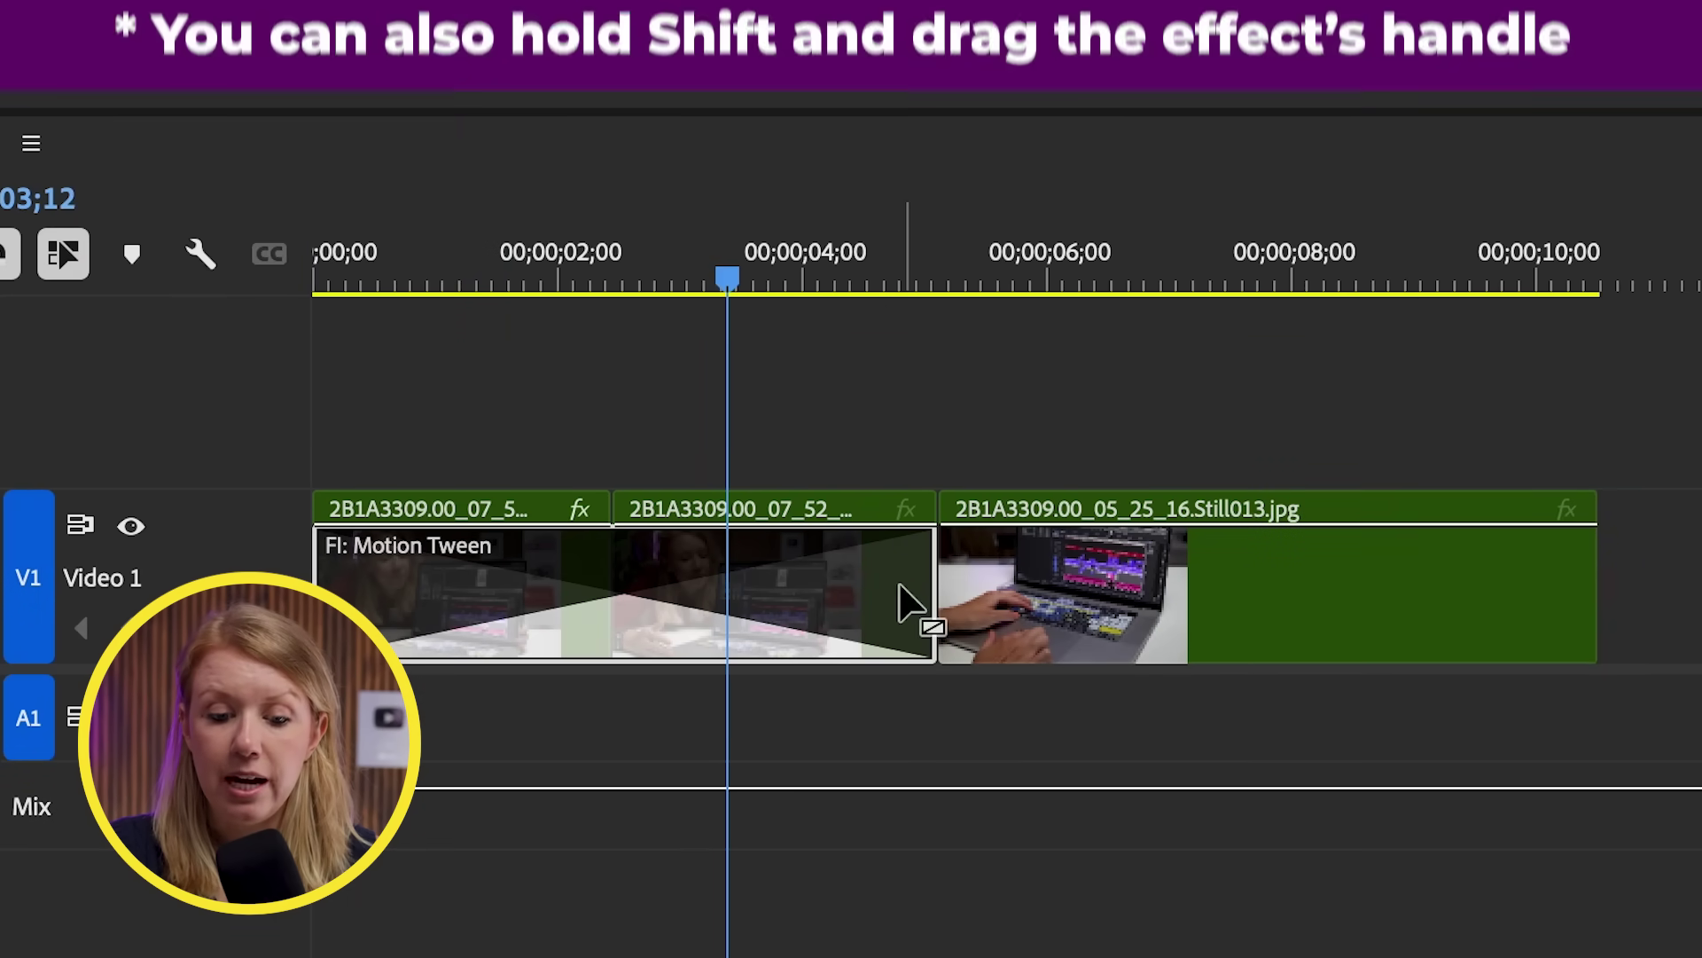
pyautogui.moveTo(657, 296); pyautogui.dragTo(467, 266)
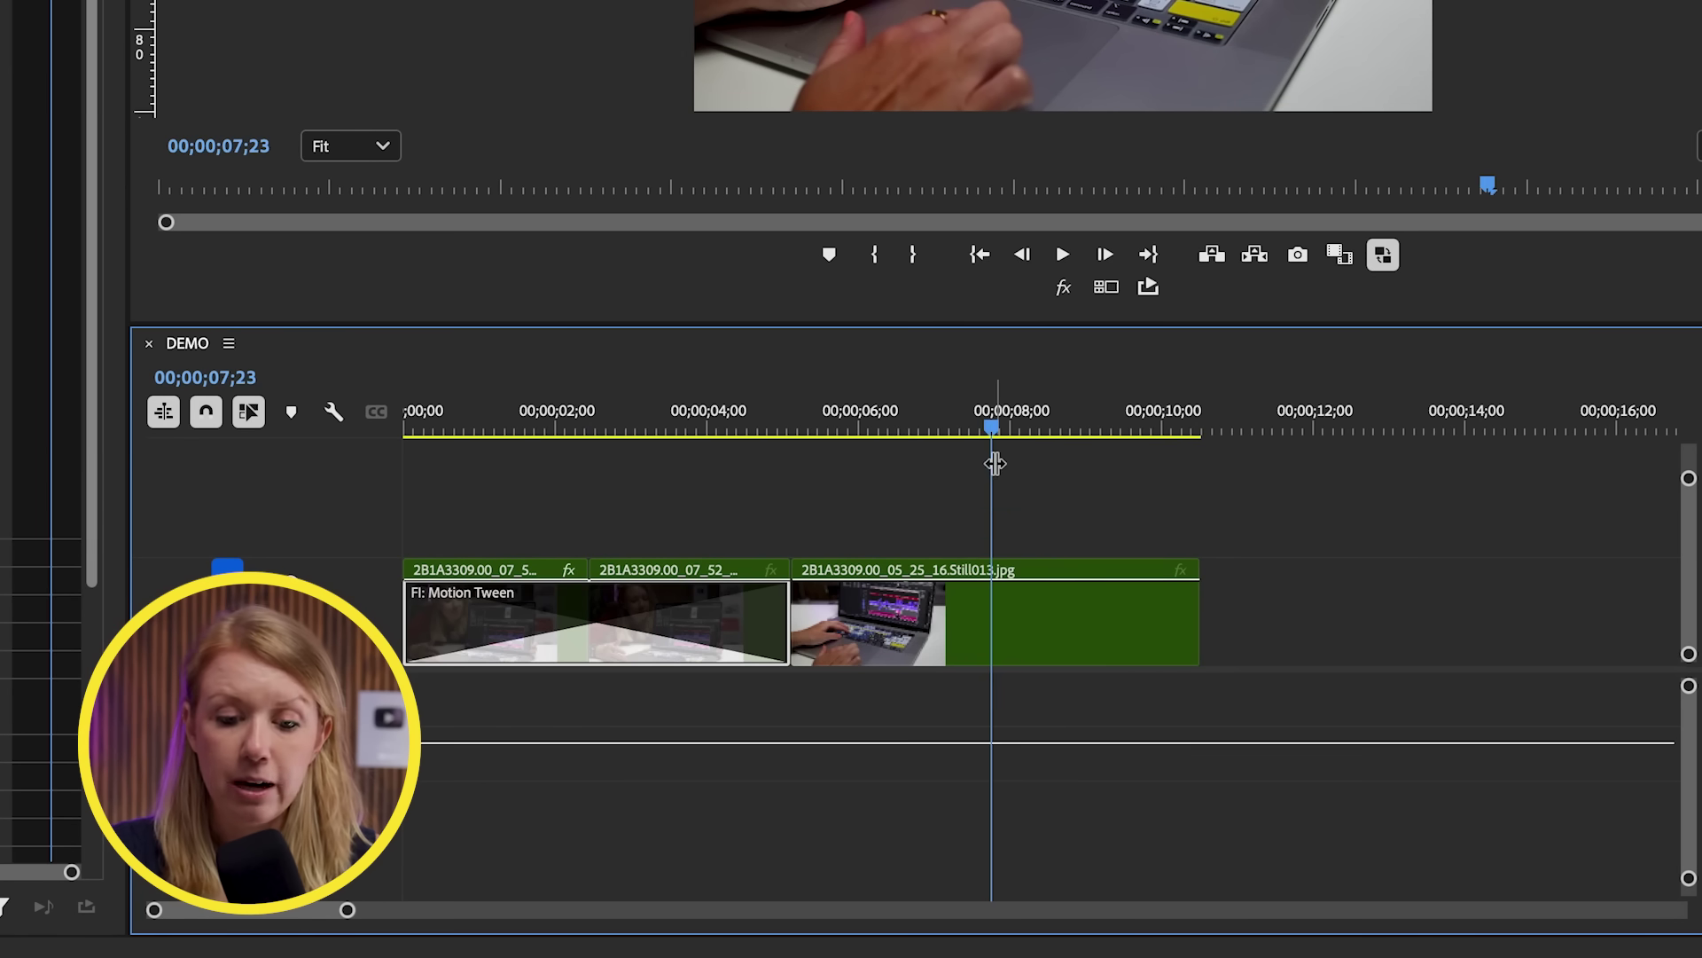
# Step: Razor-cut the keyboard clip at 07;23
pyautogui.press('c')
pyautogui.click(992, 618)
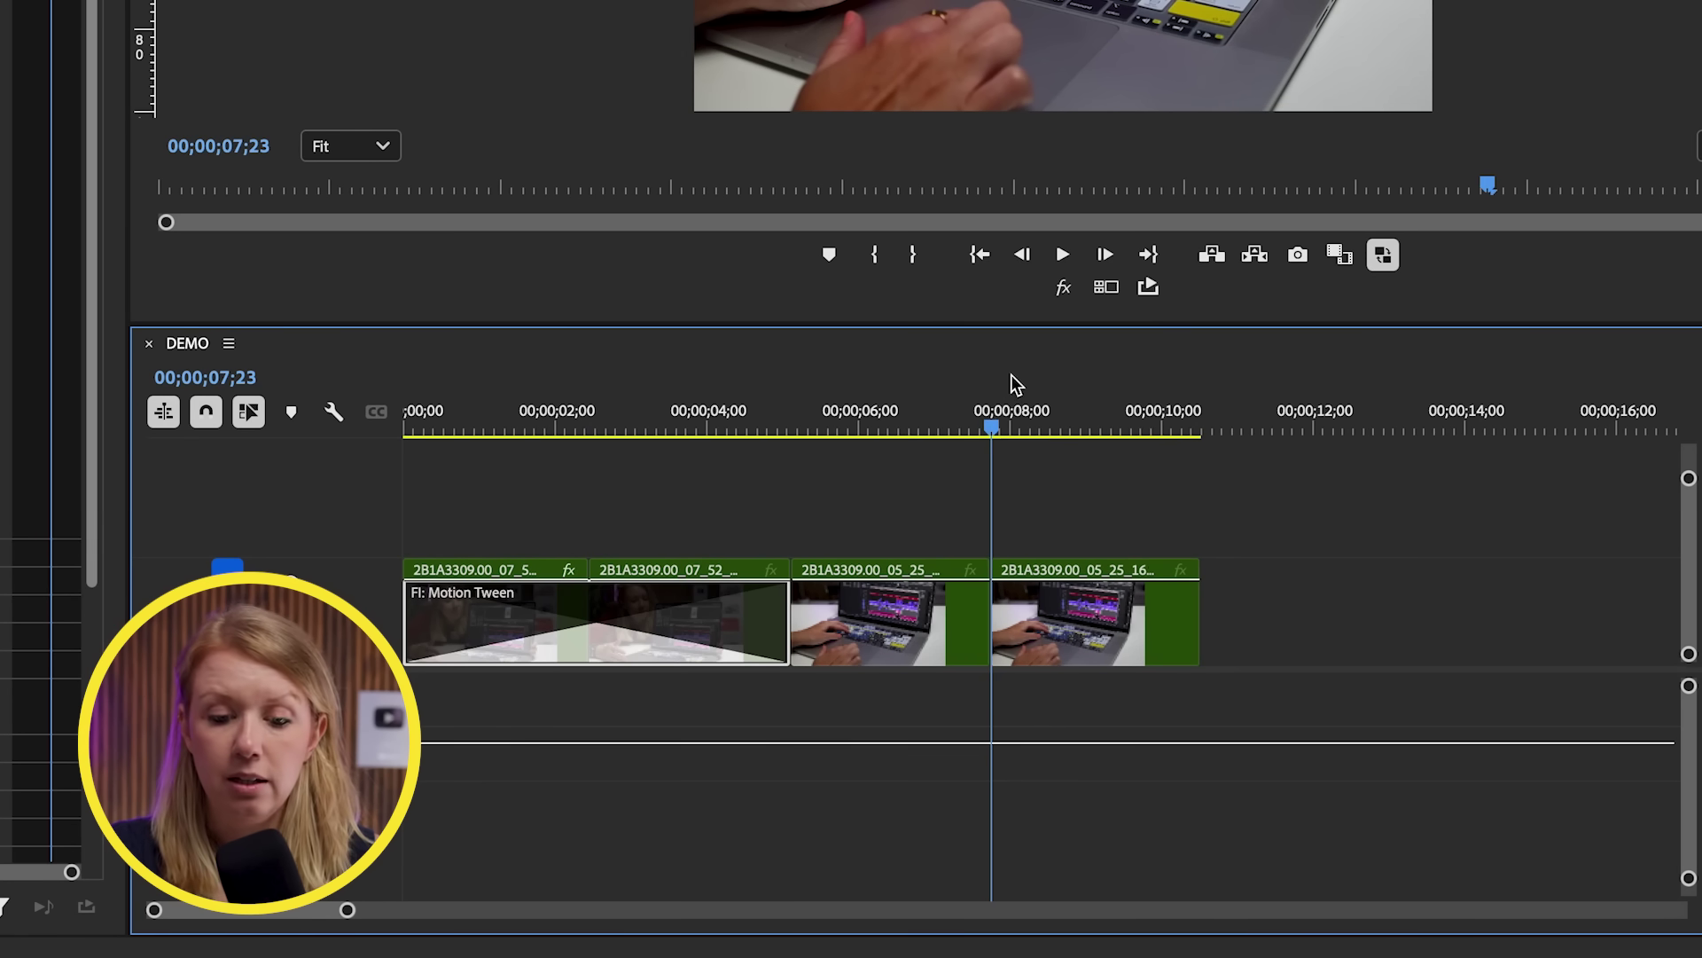
pyautogui.moveTo(992, 618); pyautogui.dragTo(1102, 648)
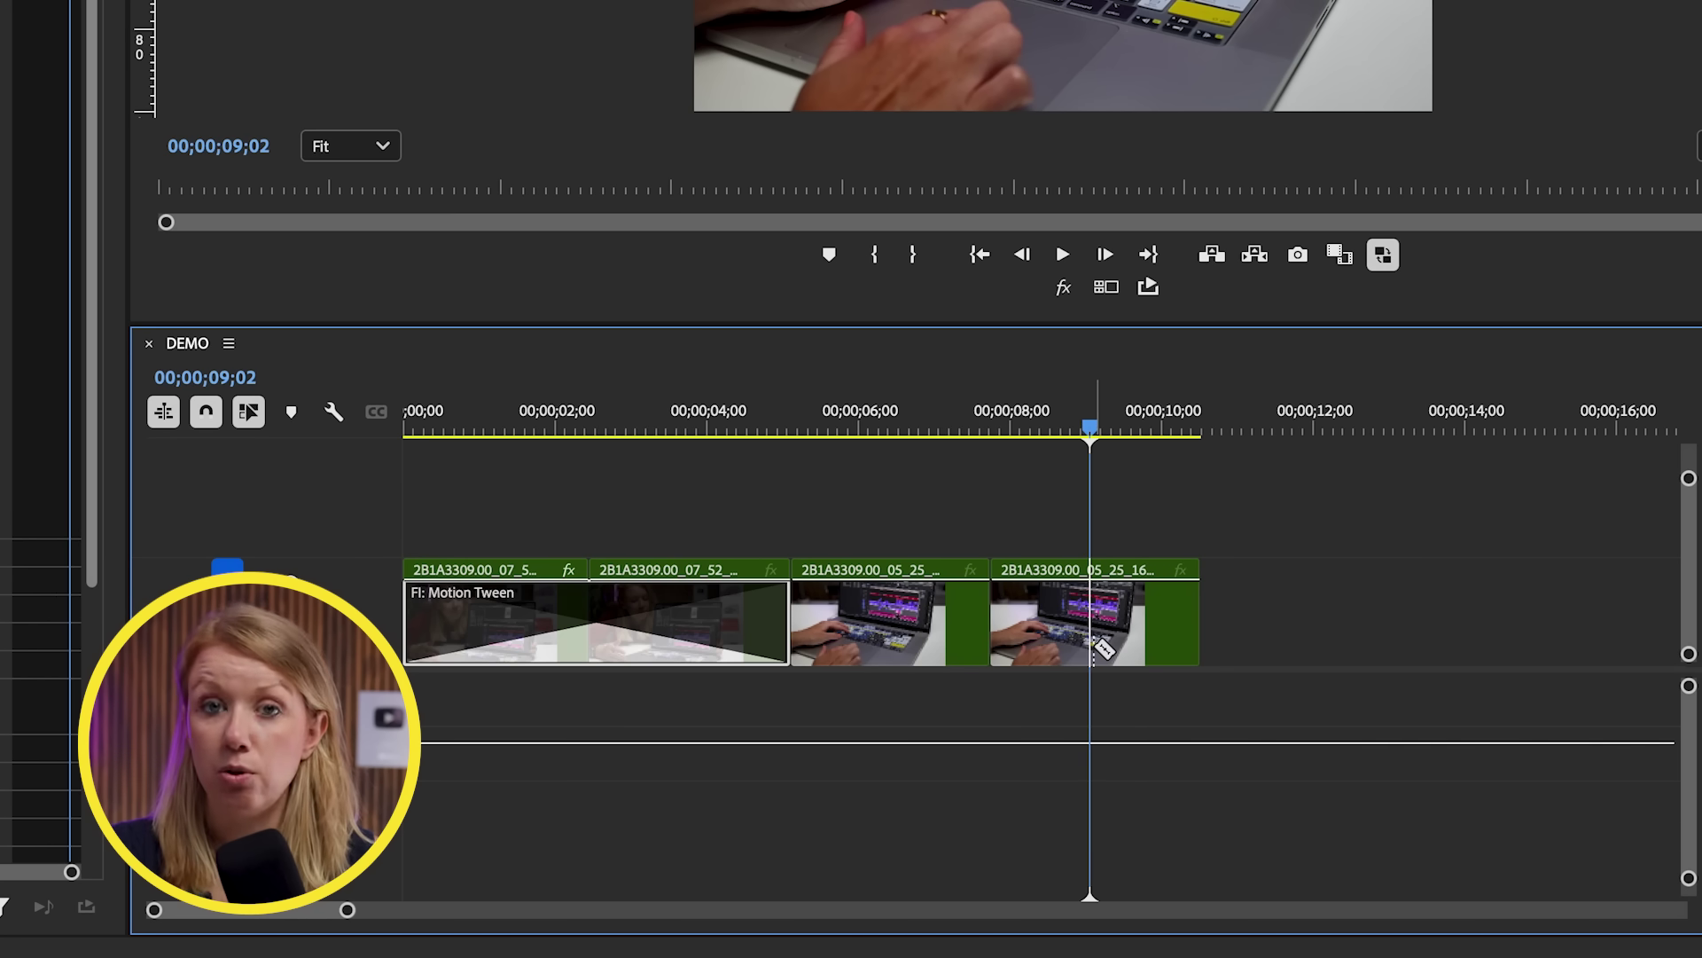
# Step: Enlarge the later keyboard piece to scale 152 at position 960, 456
pyautogui.press('v')
pyautogui.click(1104, 630)
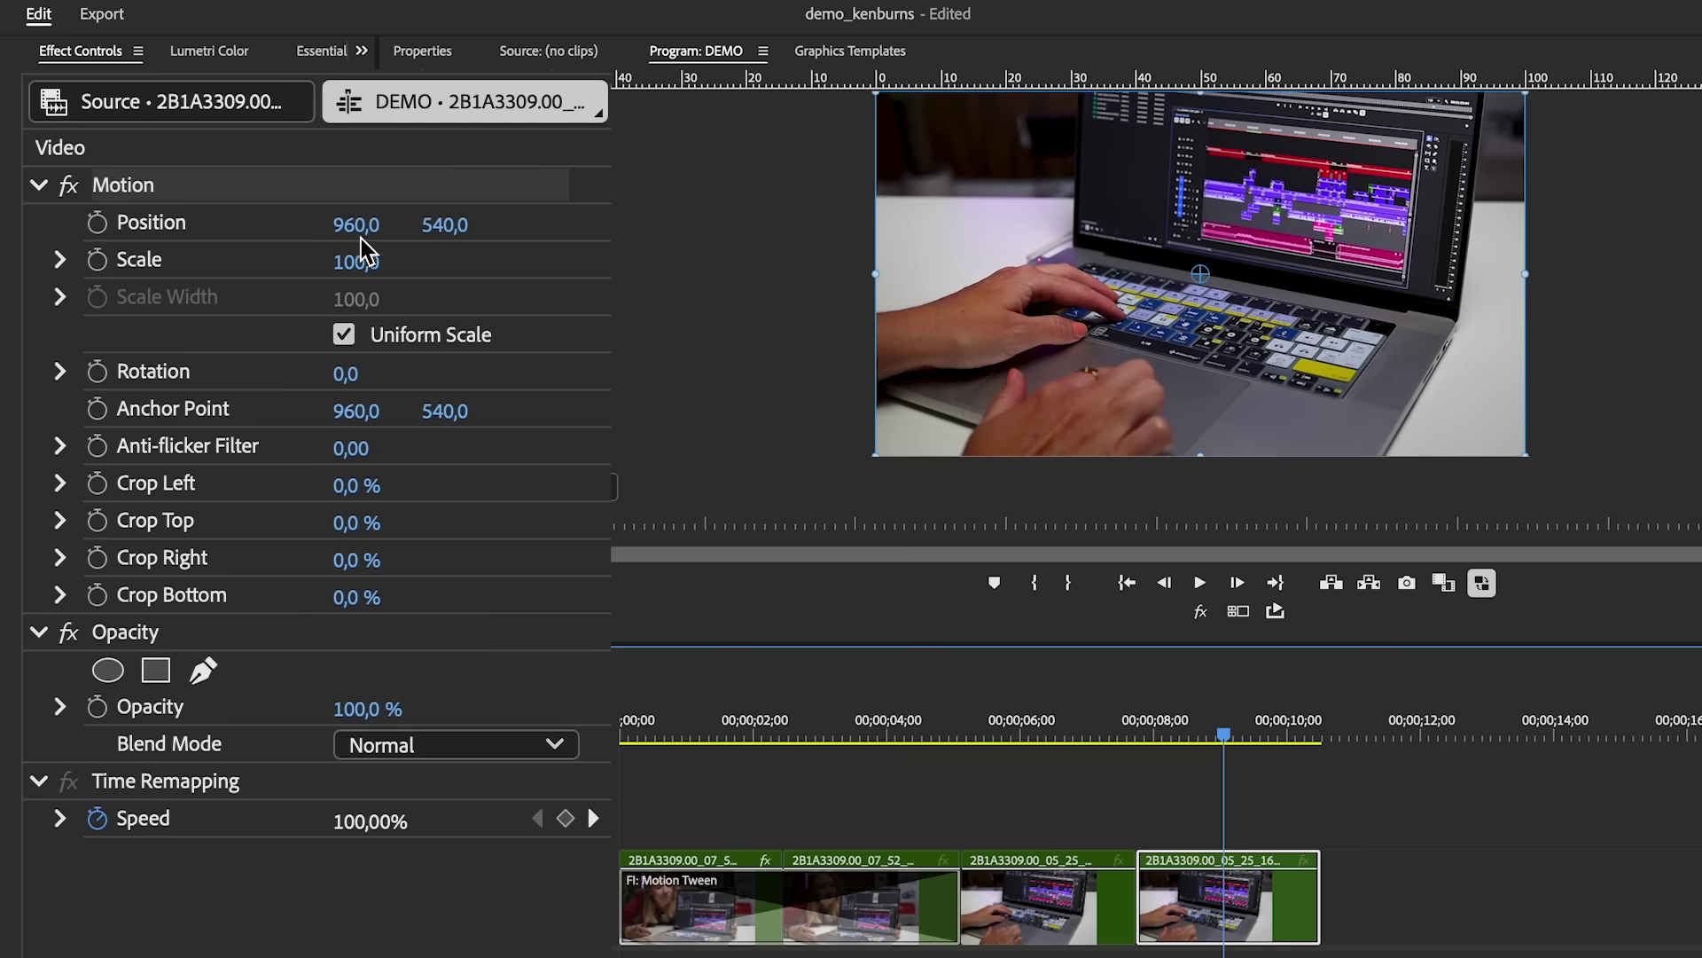
pyautogui.moveTo(363, 259); pyautogui.dragTo(362, 224)
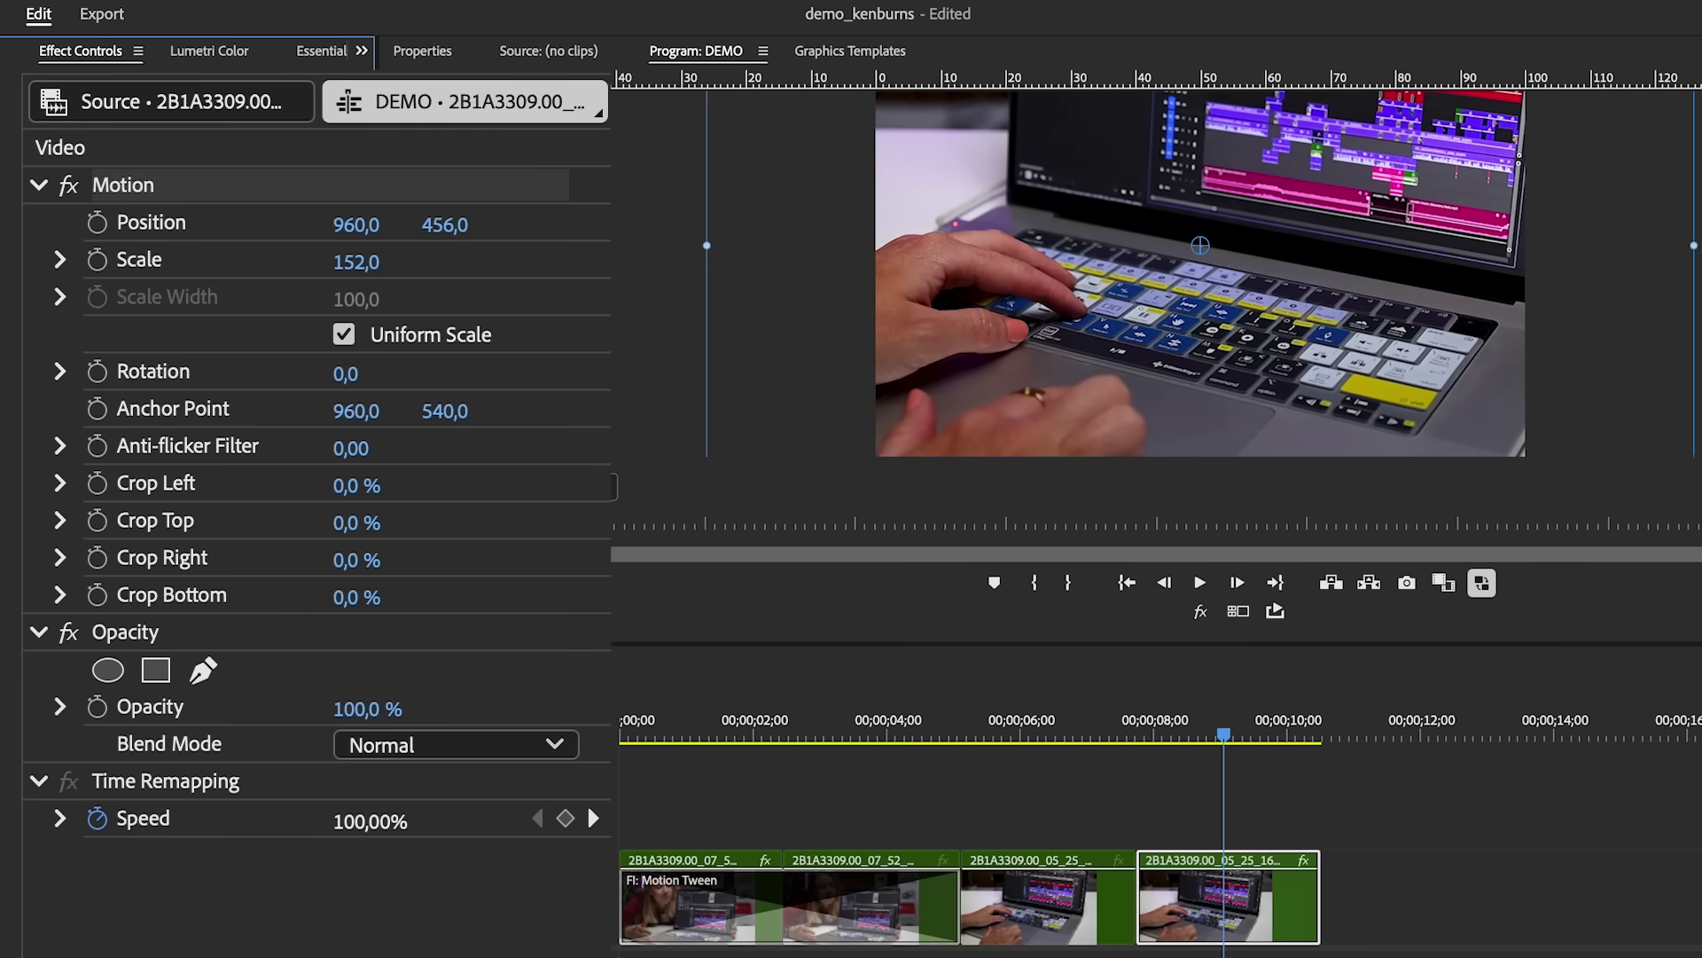
# Step: Drop FI: Motion Tween between clips 3 and 4 and stretch it across both keyboard clips
pyautogui.hotkey('shift', '7')
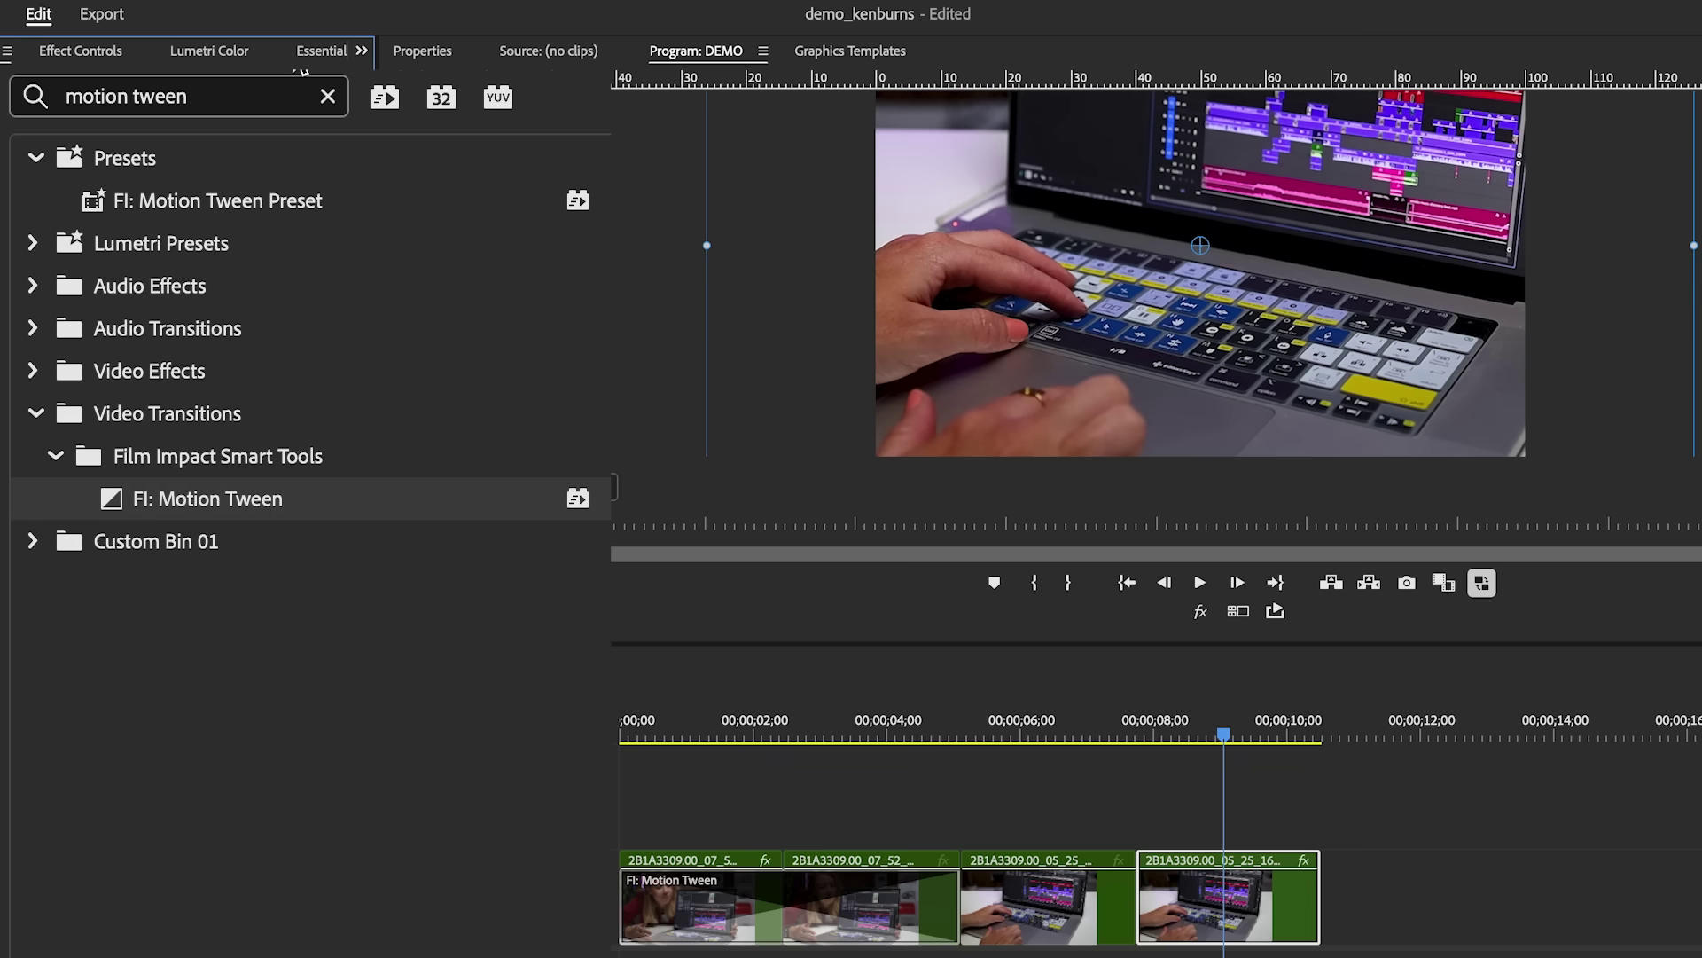
pyautogui.click(146, 223)
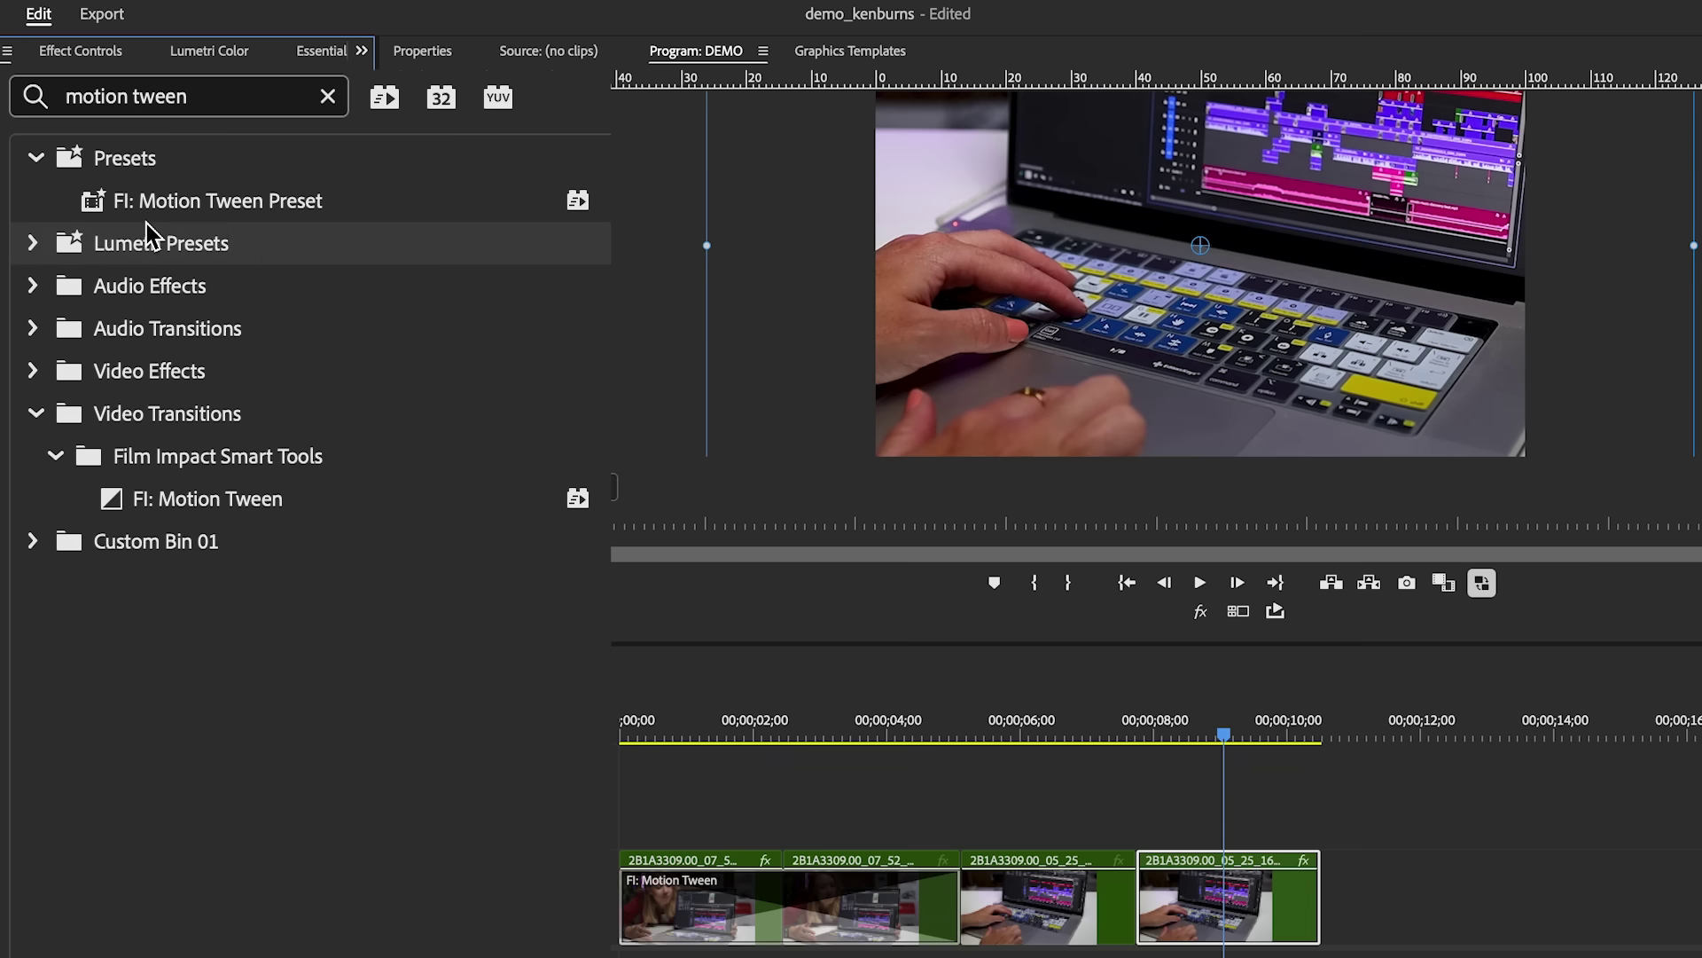
pyautogui.click(158, 205)
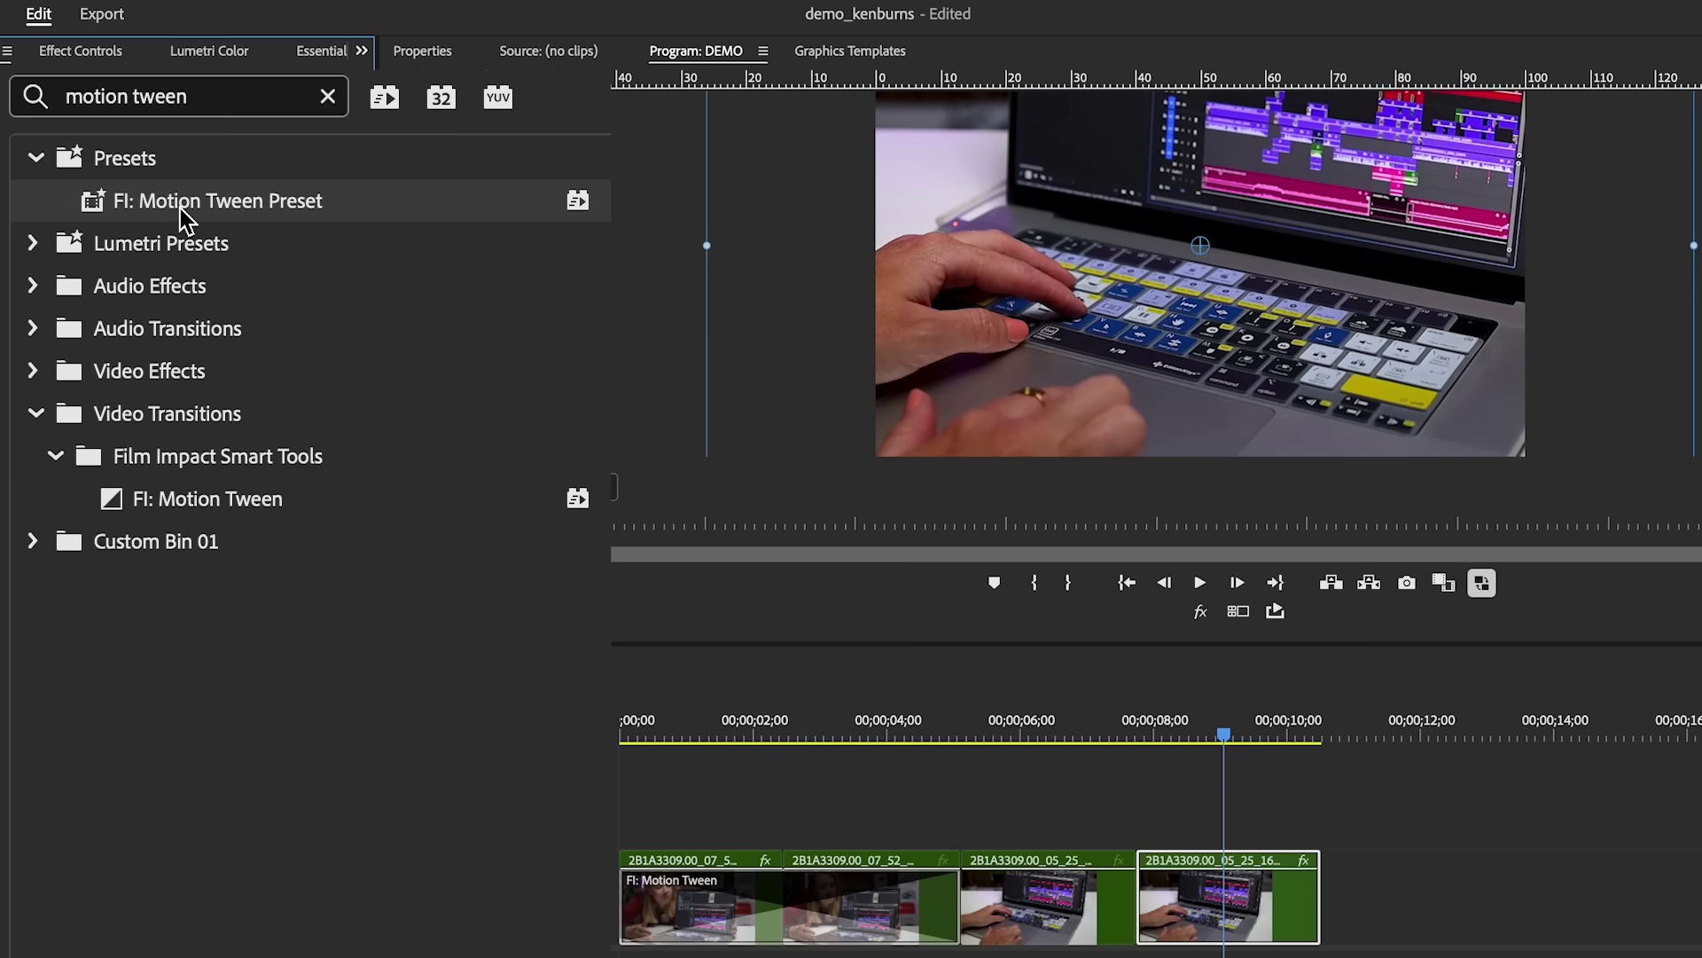
pyautogui.moveTo(983, 944); pyautogui.dragTo(1252, 913)
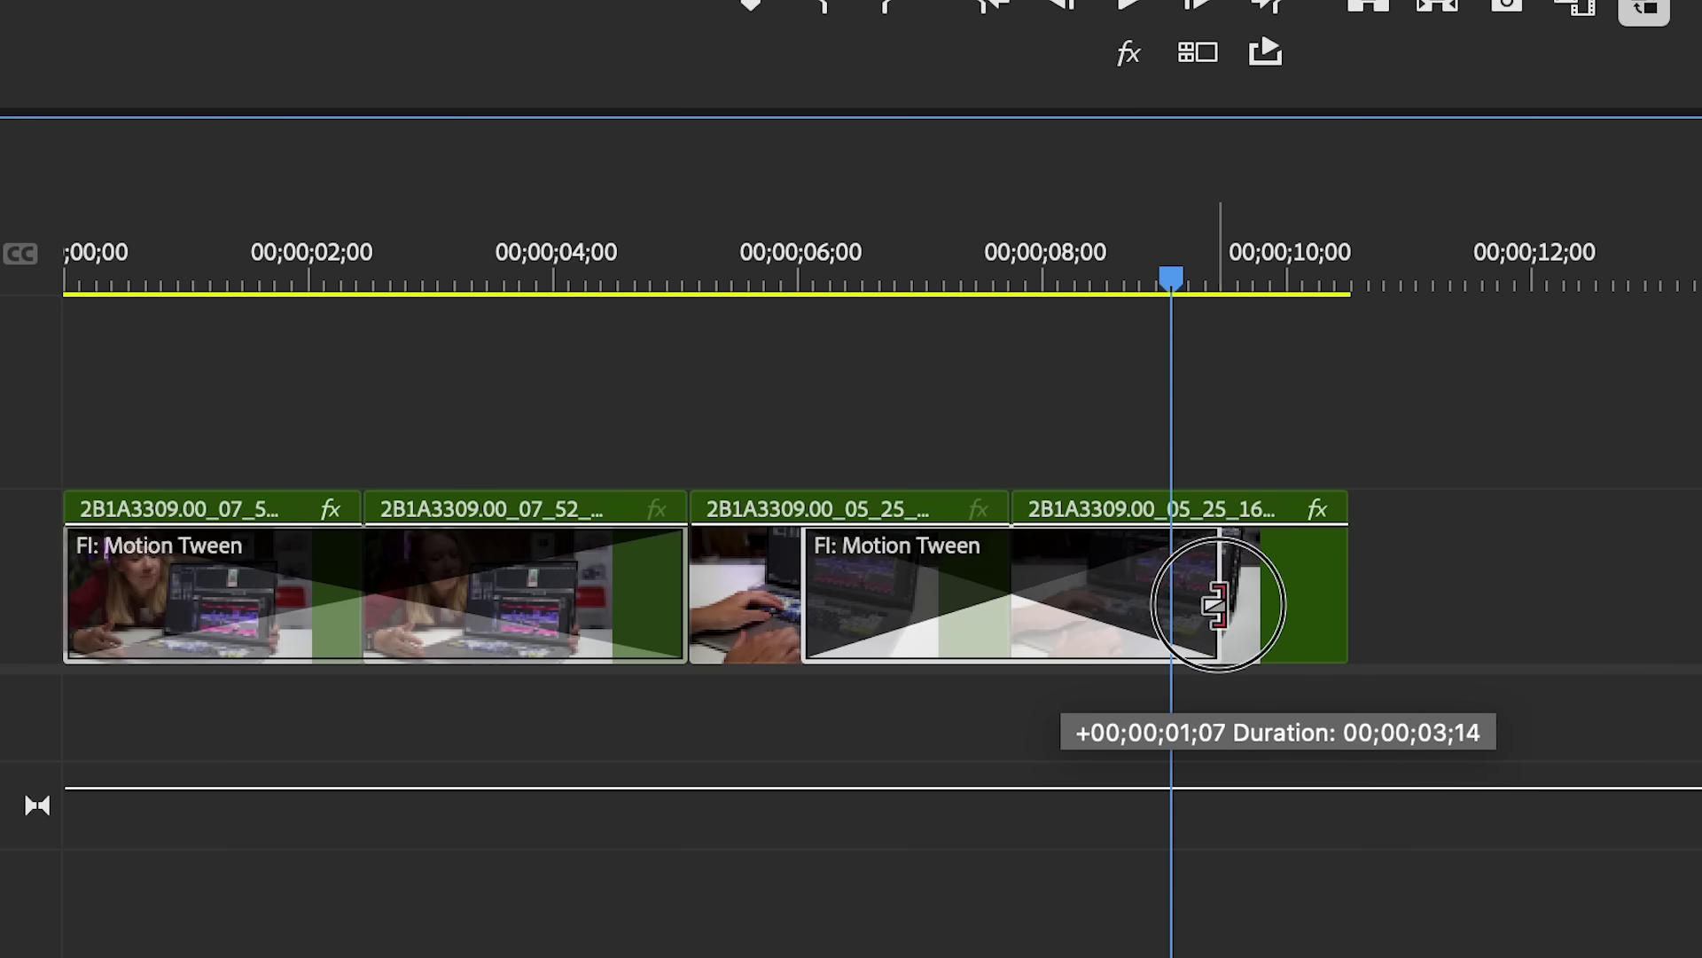
pyautogui.moveTo(1217, 605); pyautogui.dragTo(1335, 610)
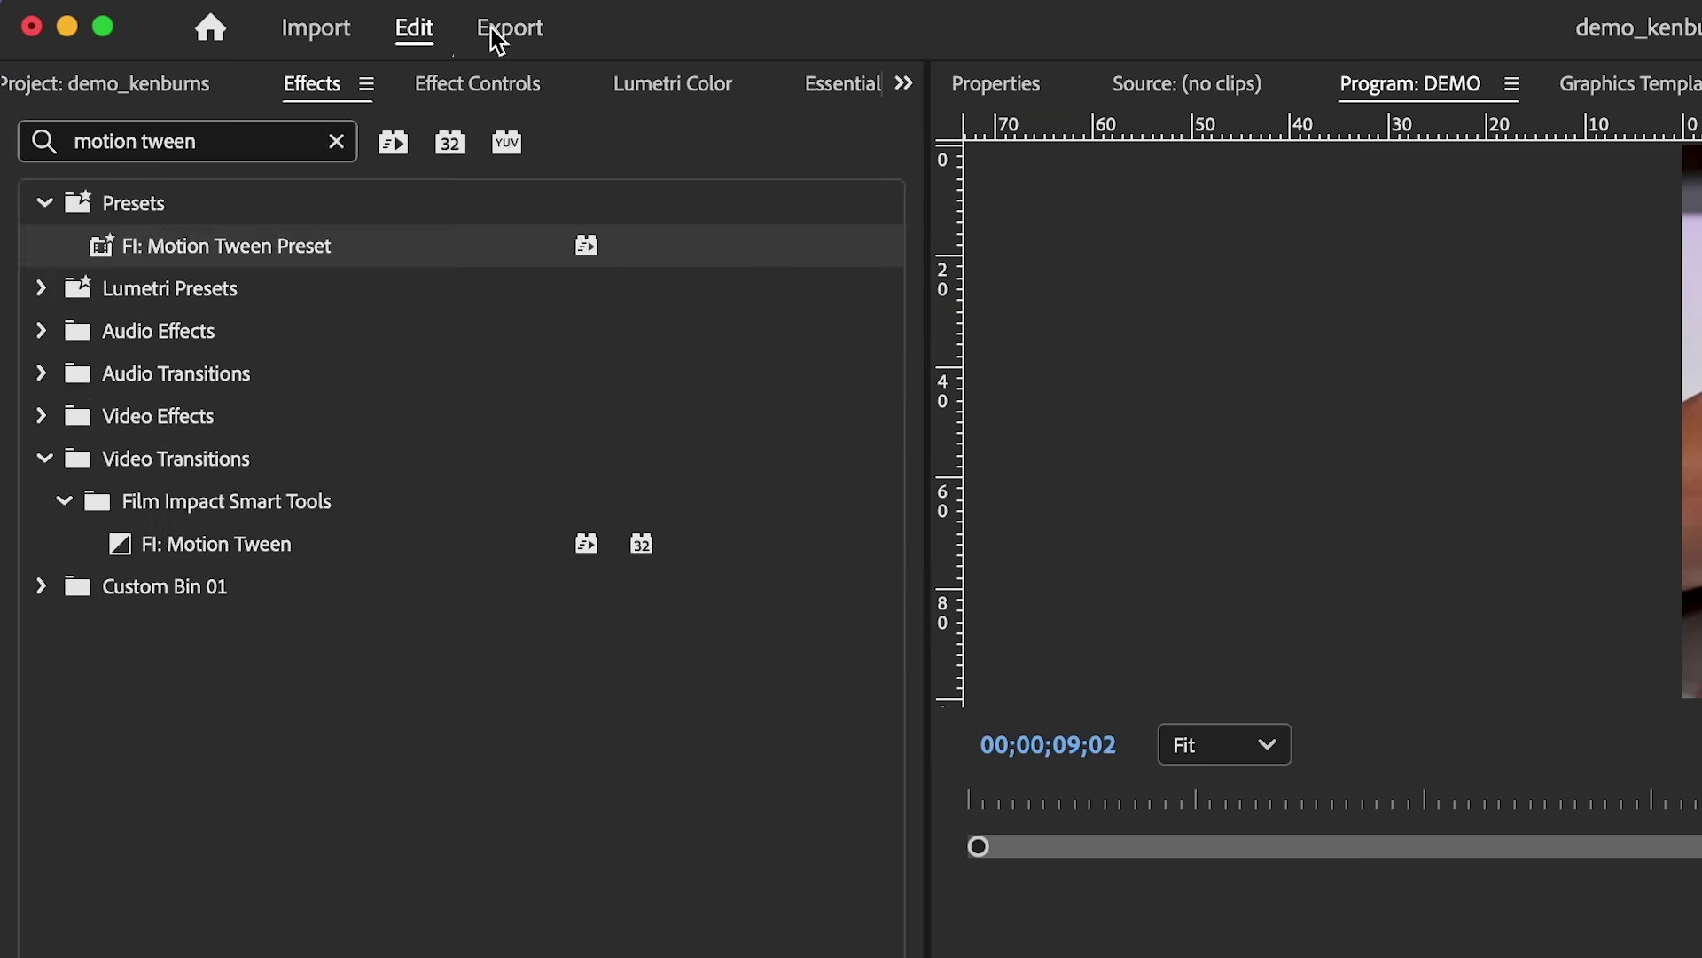
pyautogui.click(497, 84)
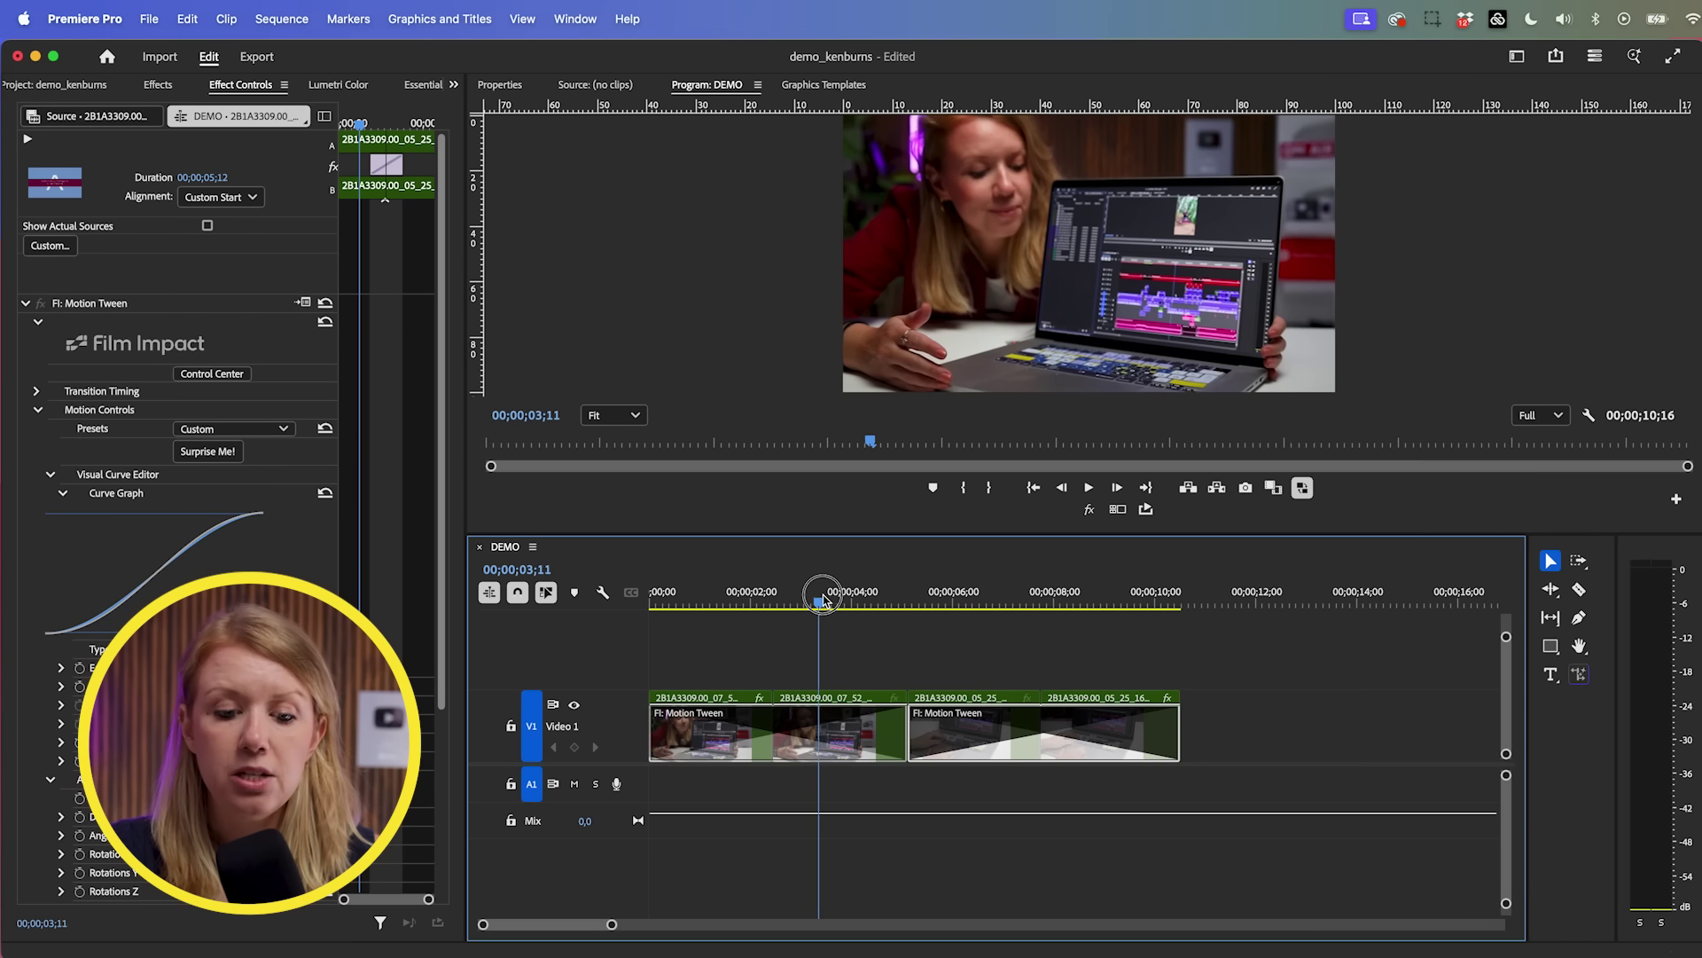
# Step: Scrub through the Motion Tween zoom moves into the keyboard shot
pyautogui.moveTo(823, 599); pyautogui.dragTo(916, 615)
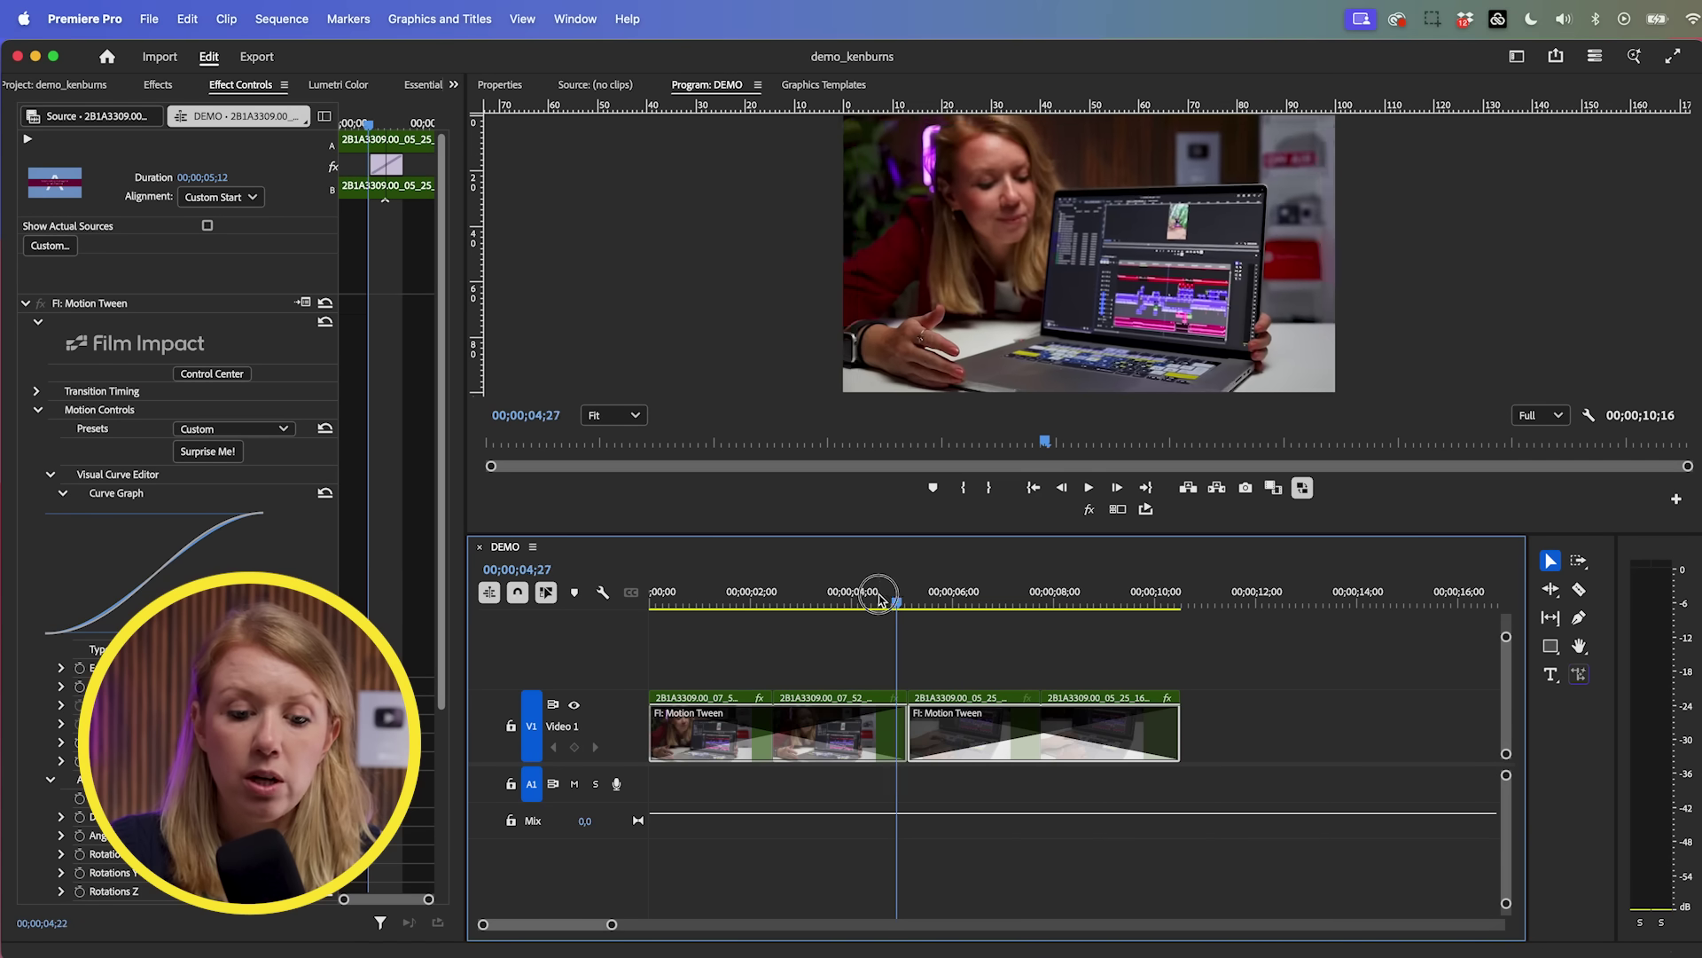
pyautogui.moveTo(880, 601)
pyautogui.mouseDown()
pyautogui.moveTo(836, 602)
pyautogui.moveTo(862, 618)
pyautogui.mouseUp()
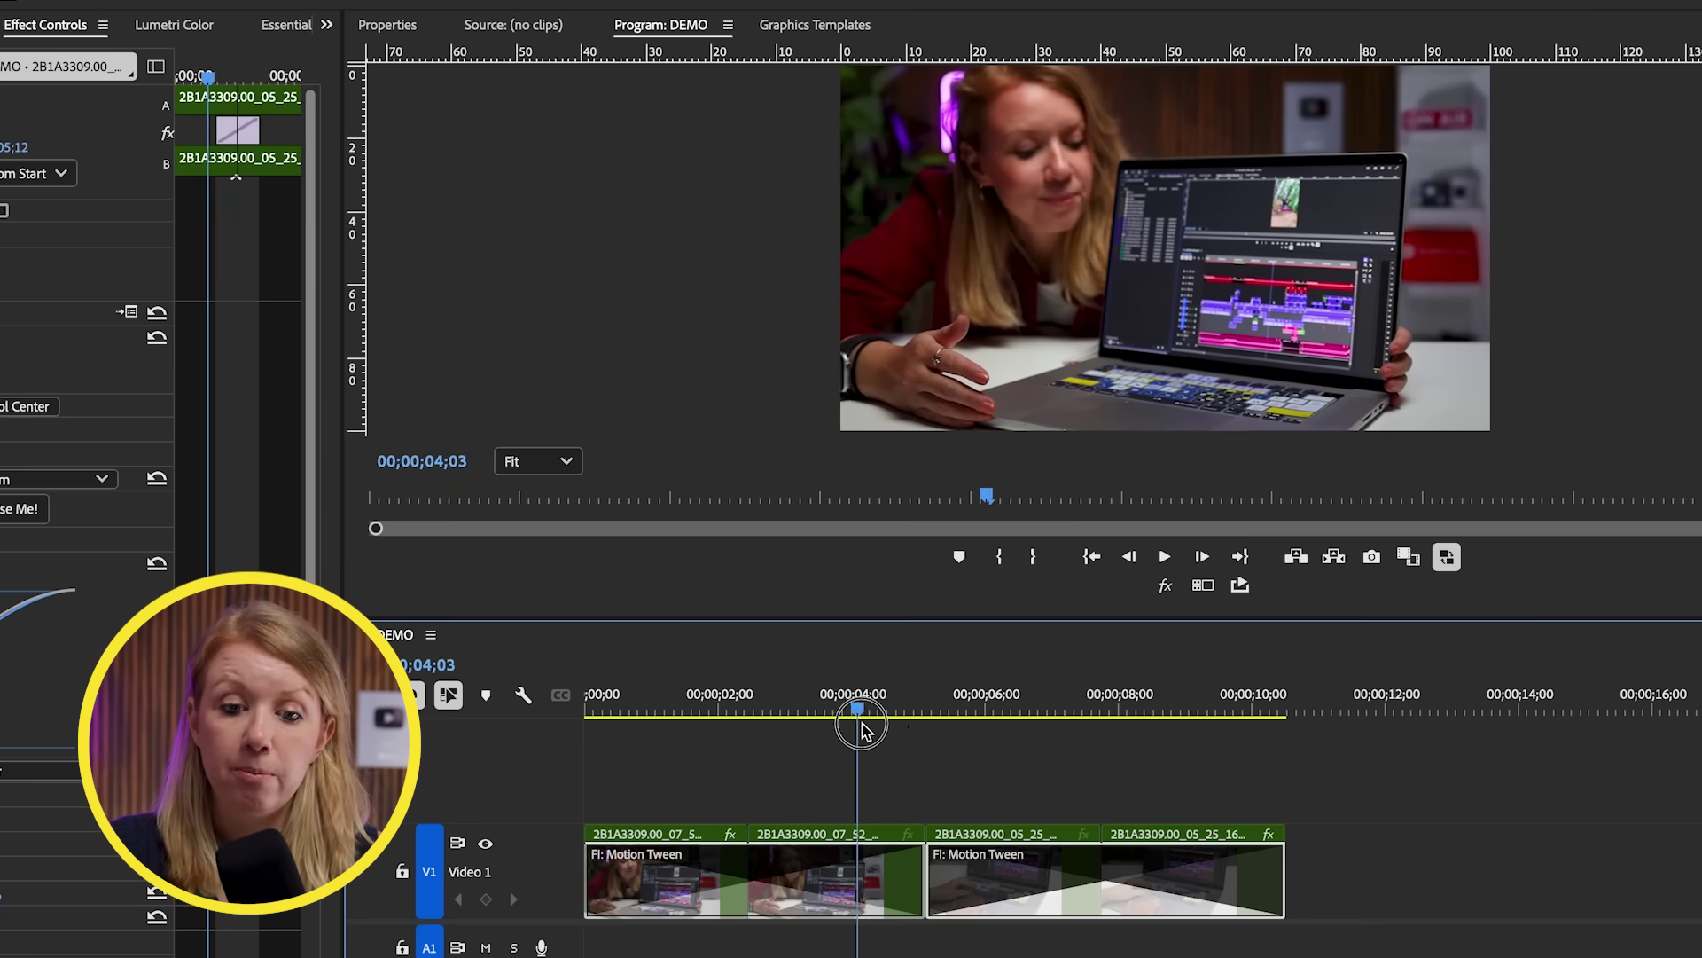
pyautogui.moveTo(864, 729); pyautogui.dragTo(927, 779)
# Step: Marquee-select all four Video 1 clips and bring up their context menu
pyautogui.click(787, 788)
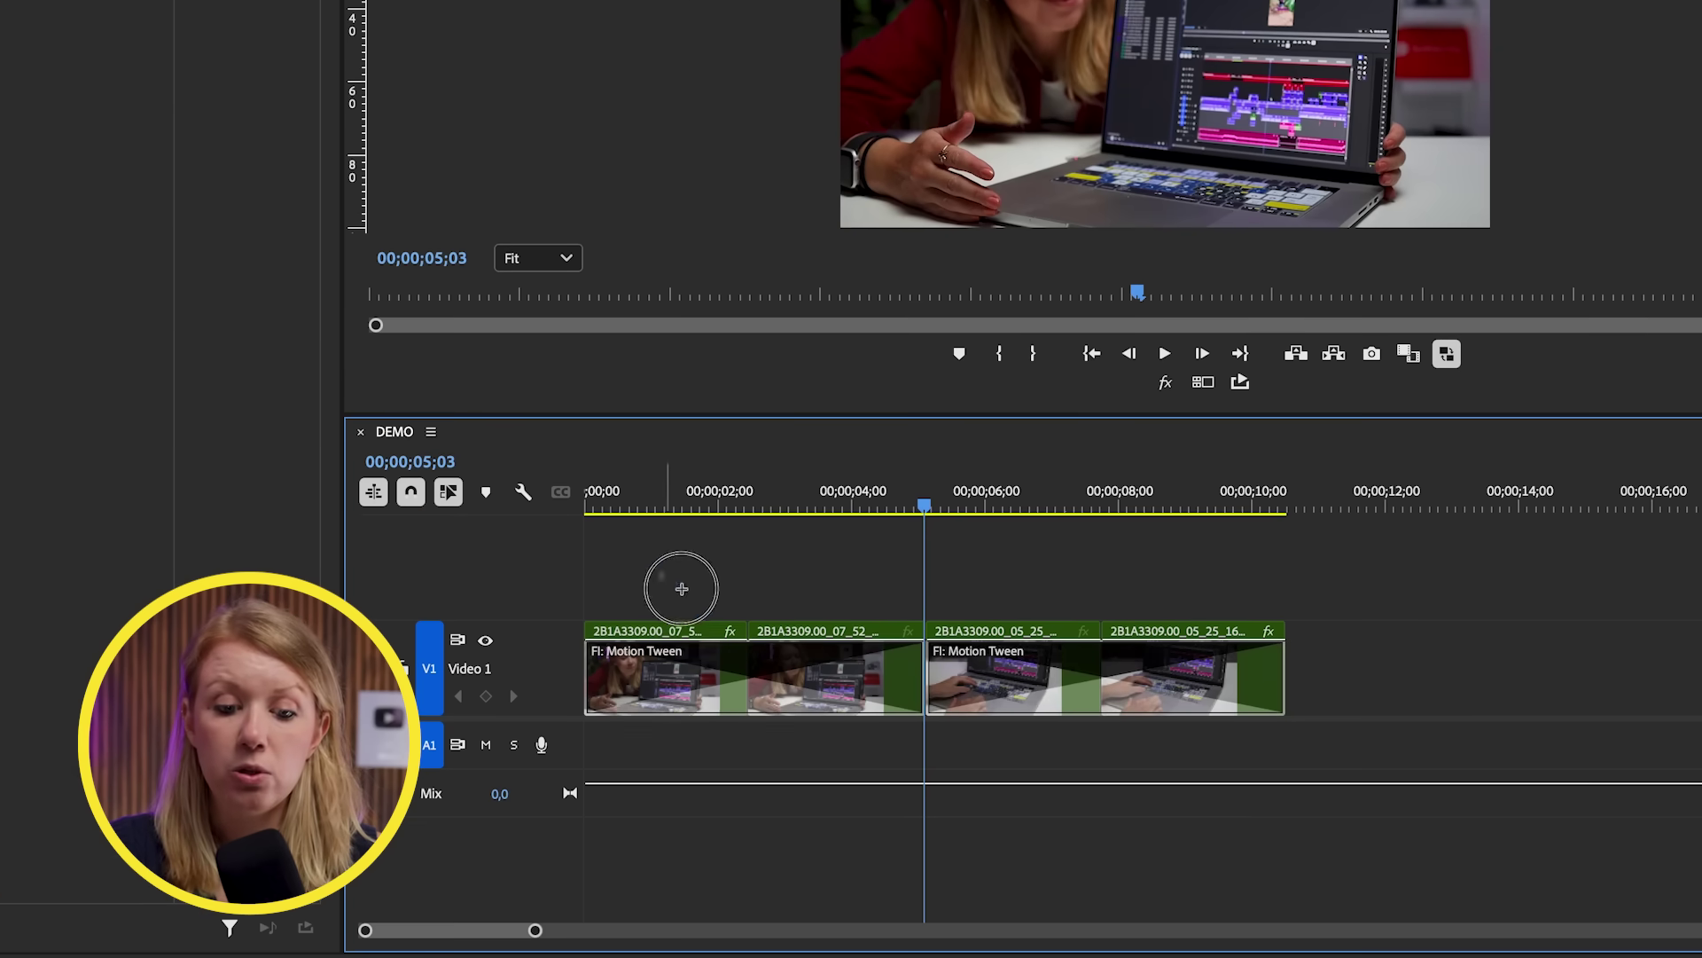
pyautogui.moveTo(659, 775); pyautogui.dragTo(1064, 862)
pyautogui.moveTo(1065, 658); pyautogui.dragTo(1271, 681)
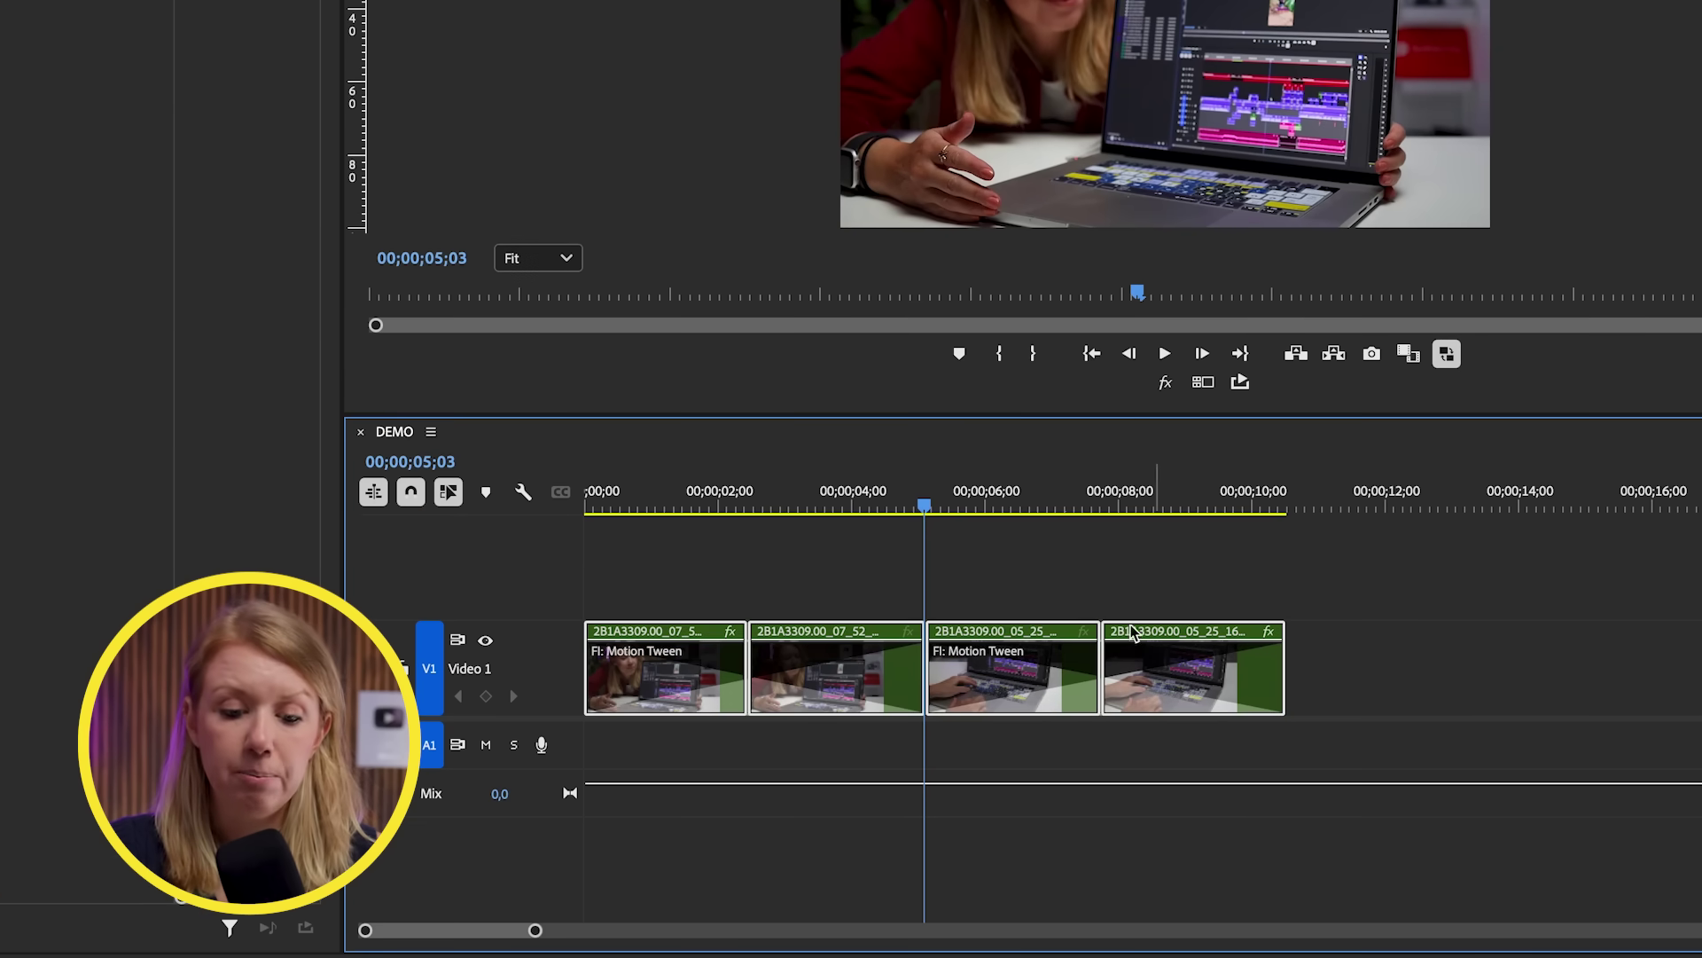
pyautogui.rightClick(1042, 637)
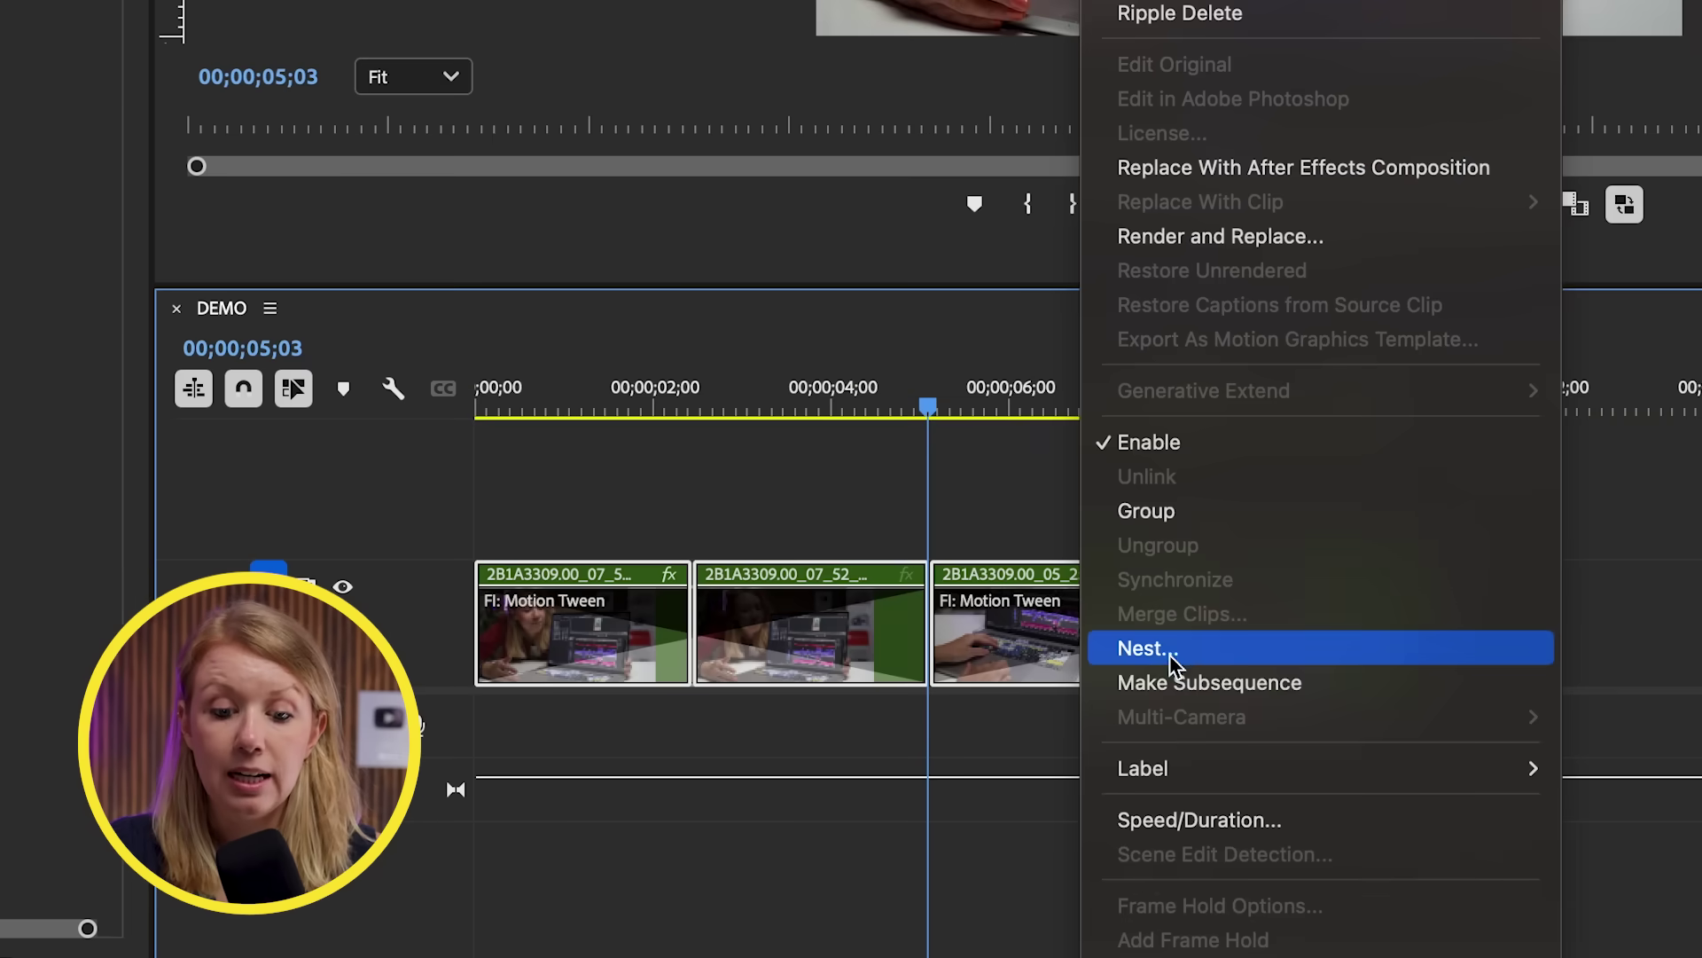
# Step: Nest the four selected clips under the name 'PHOTO SEQUENCE'
pyautogui.click(1171, 663)
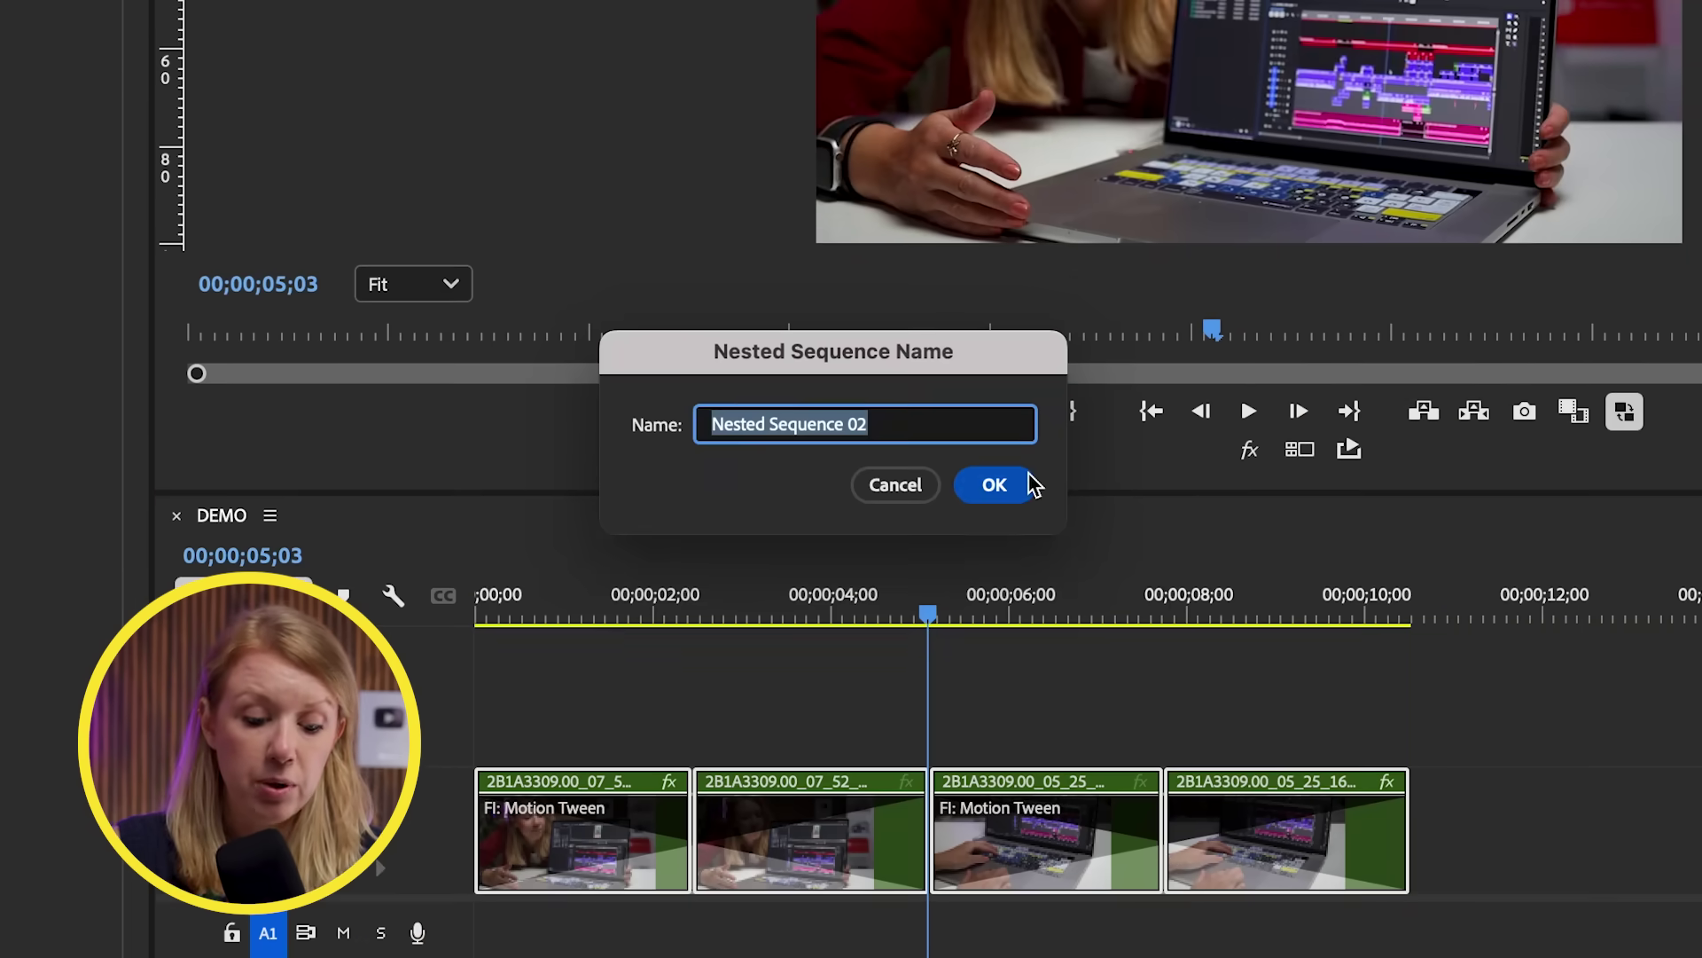
pyautogui.write('PHO')
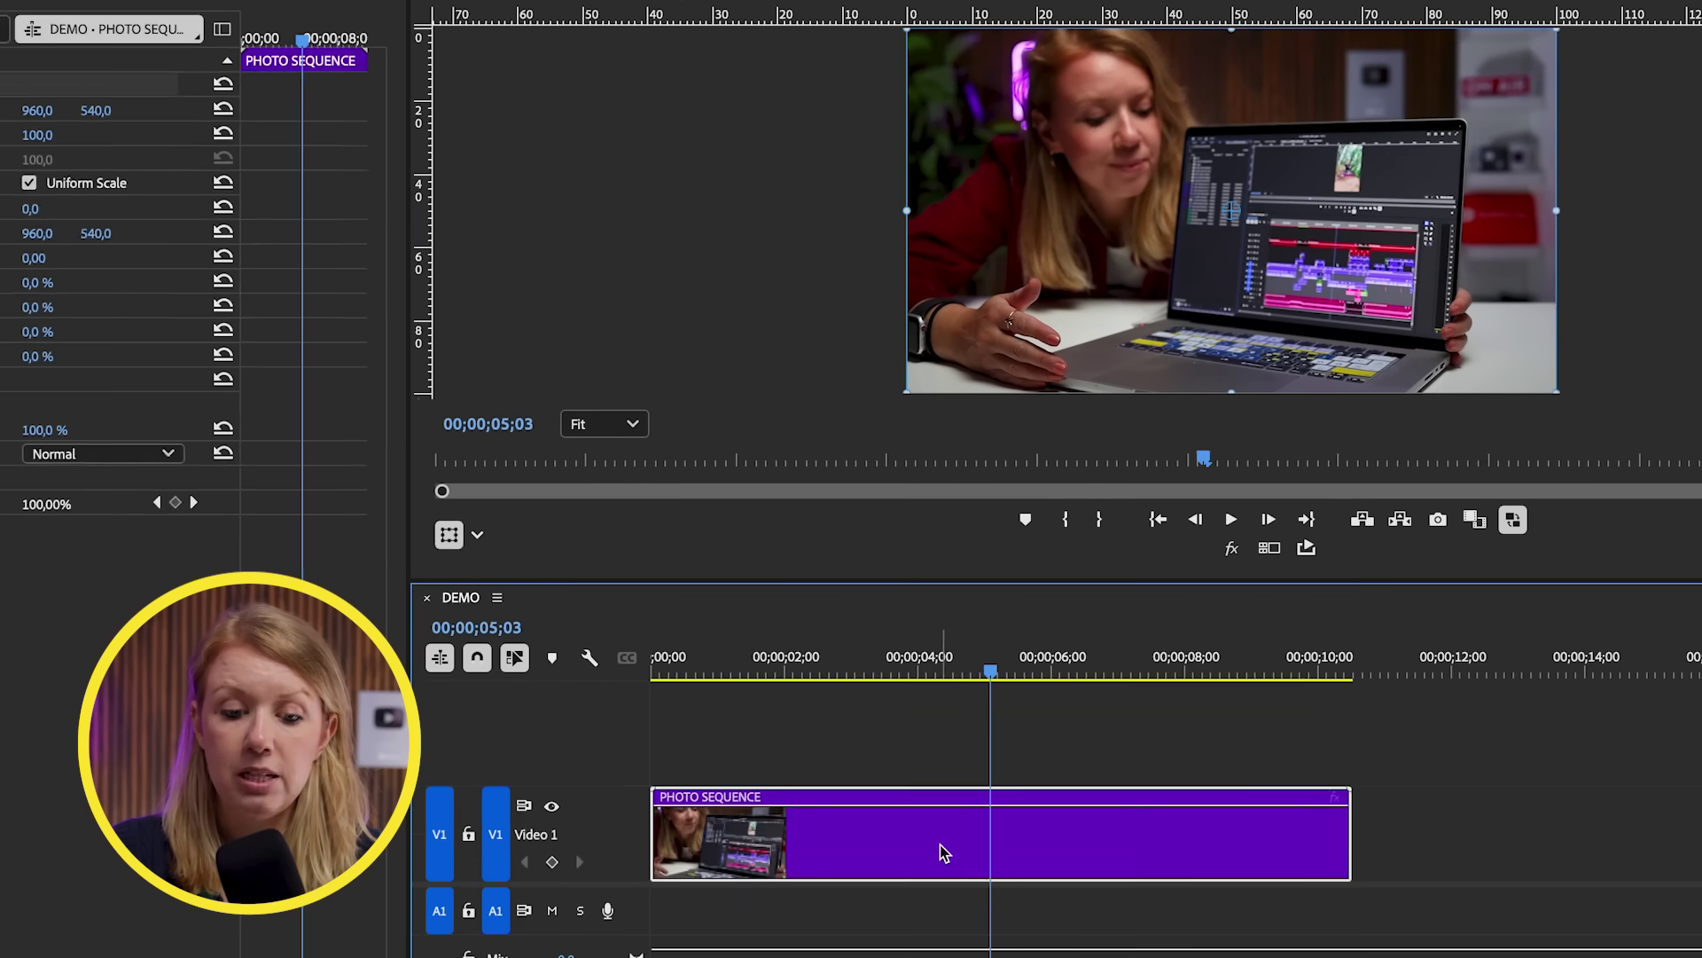
# Step: Inspect the clips inside the PHOTO SEQUENCE nest, then return to DEMO
pyautogui.doubleClick(868, 736)
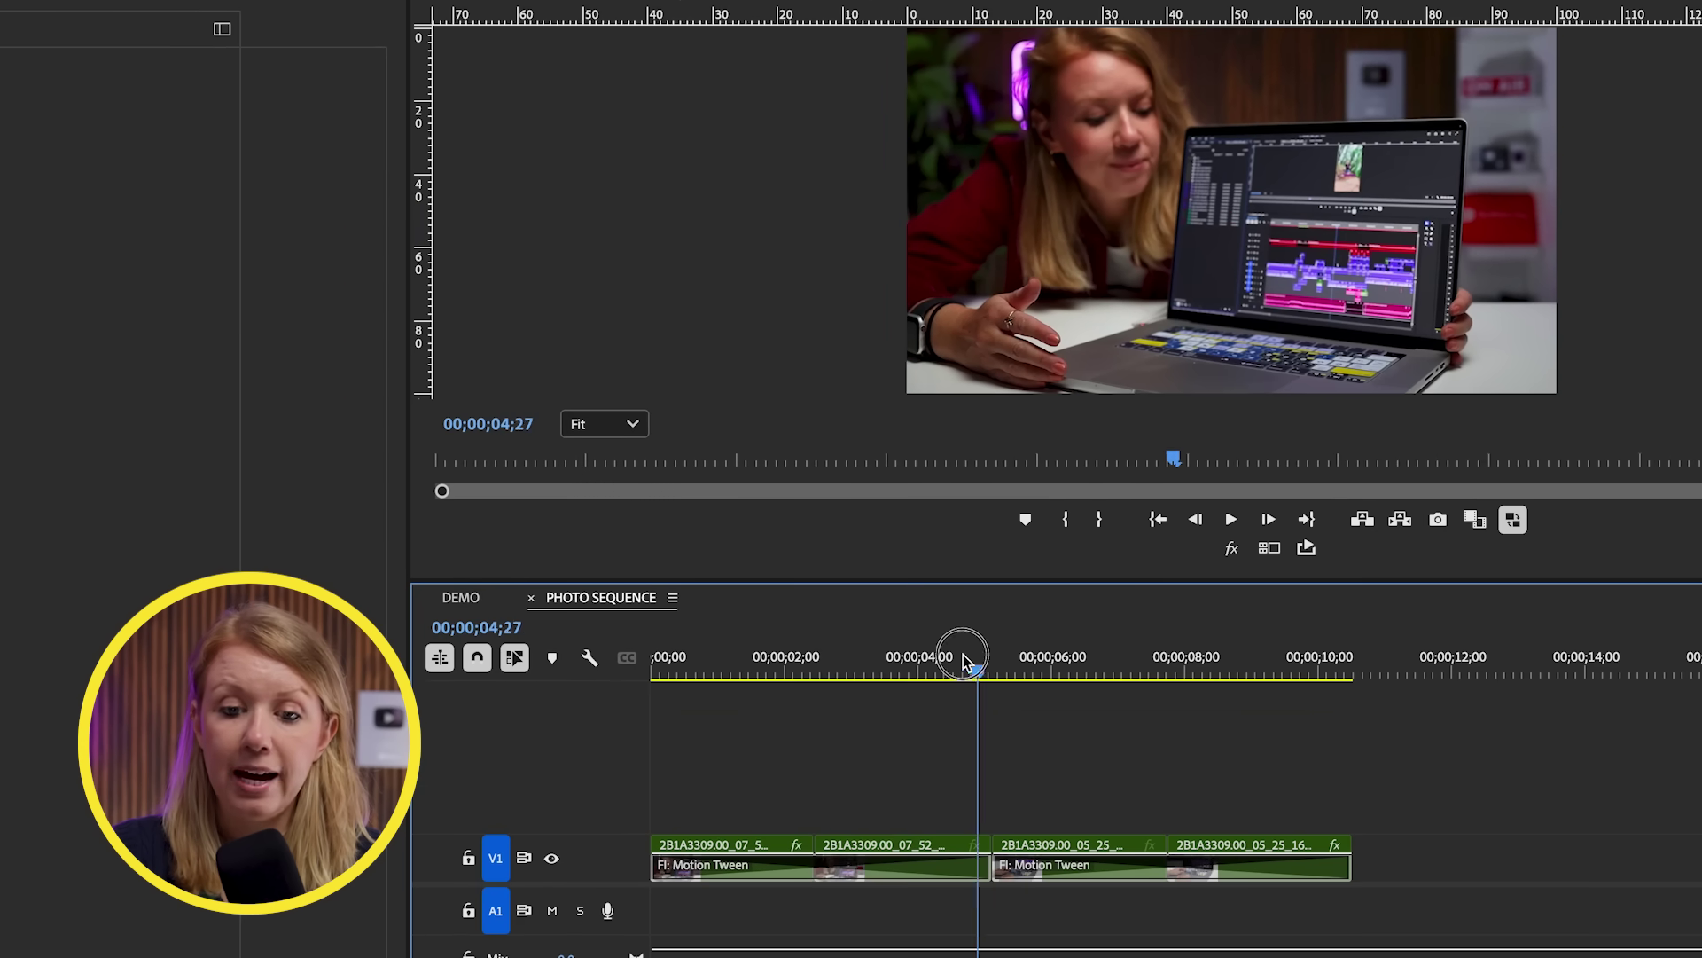
pyautogui.moveTo(965, 661); pyautogui.dragTo(923, 739)
pyautogui.click(470, 597)
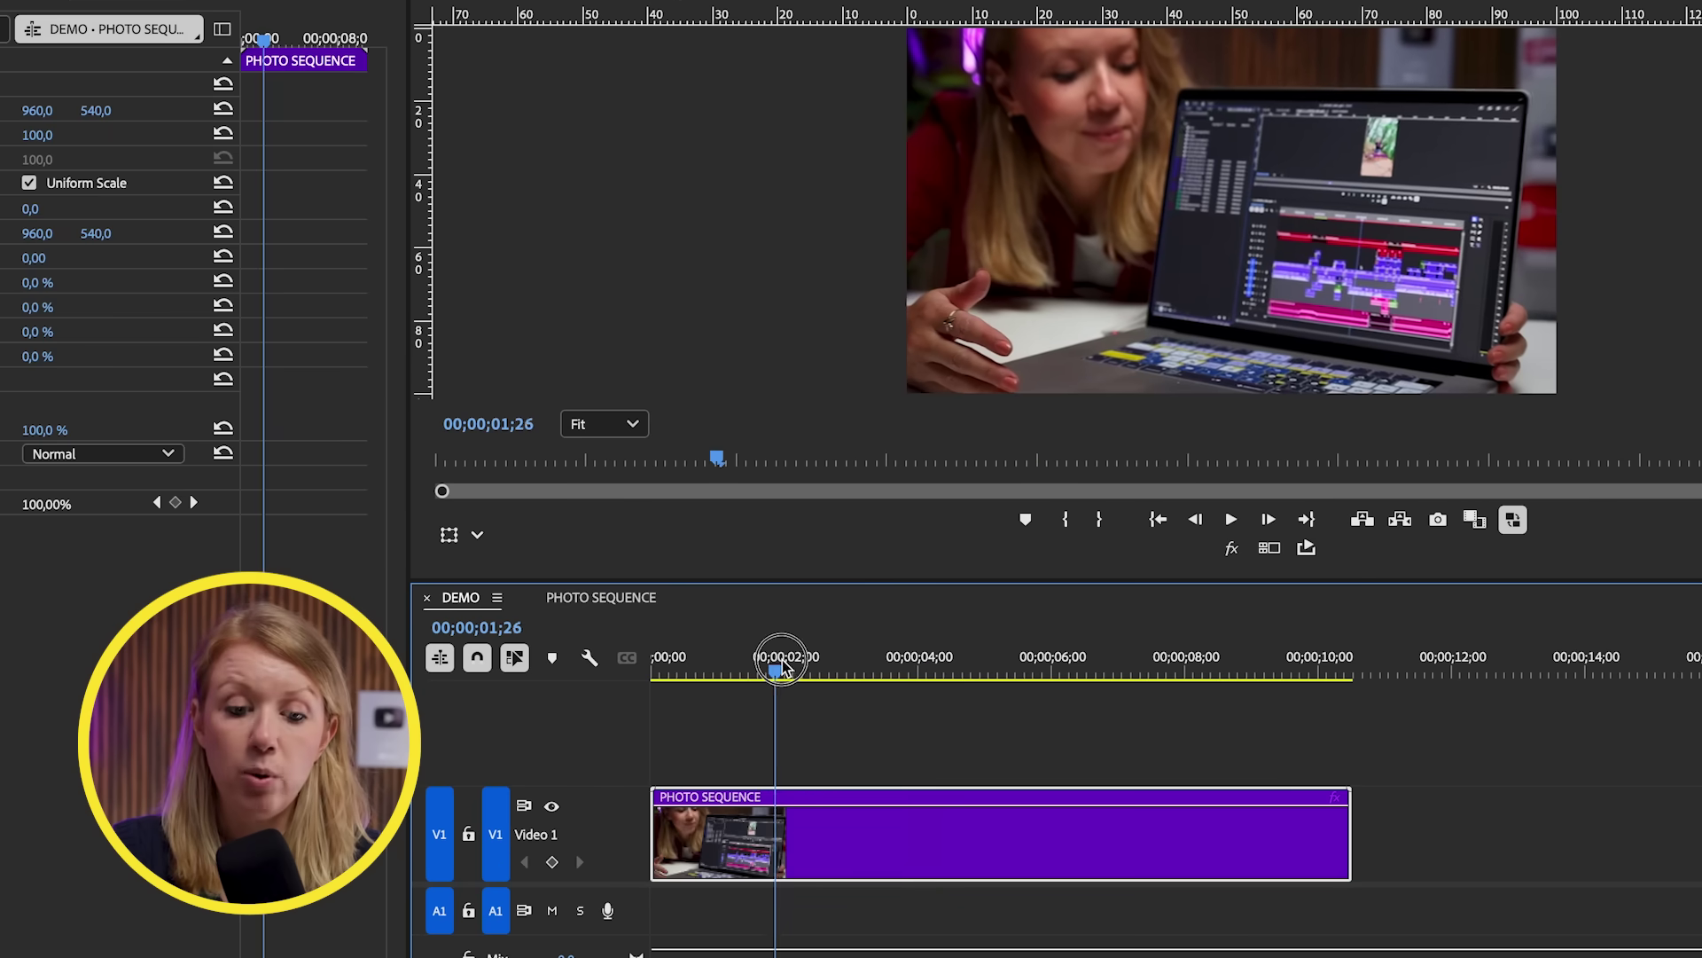
# Step: Cut PHOTO SEQUENCE near 02;10 and at 06;14, then ripple-delete the middle piece
pyautogui.moveTo(780, 667); pyautogui.dragTo(893, 716)
pyautogui.press('c')
pyautogui.click(890, 820)
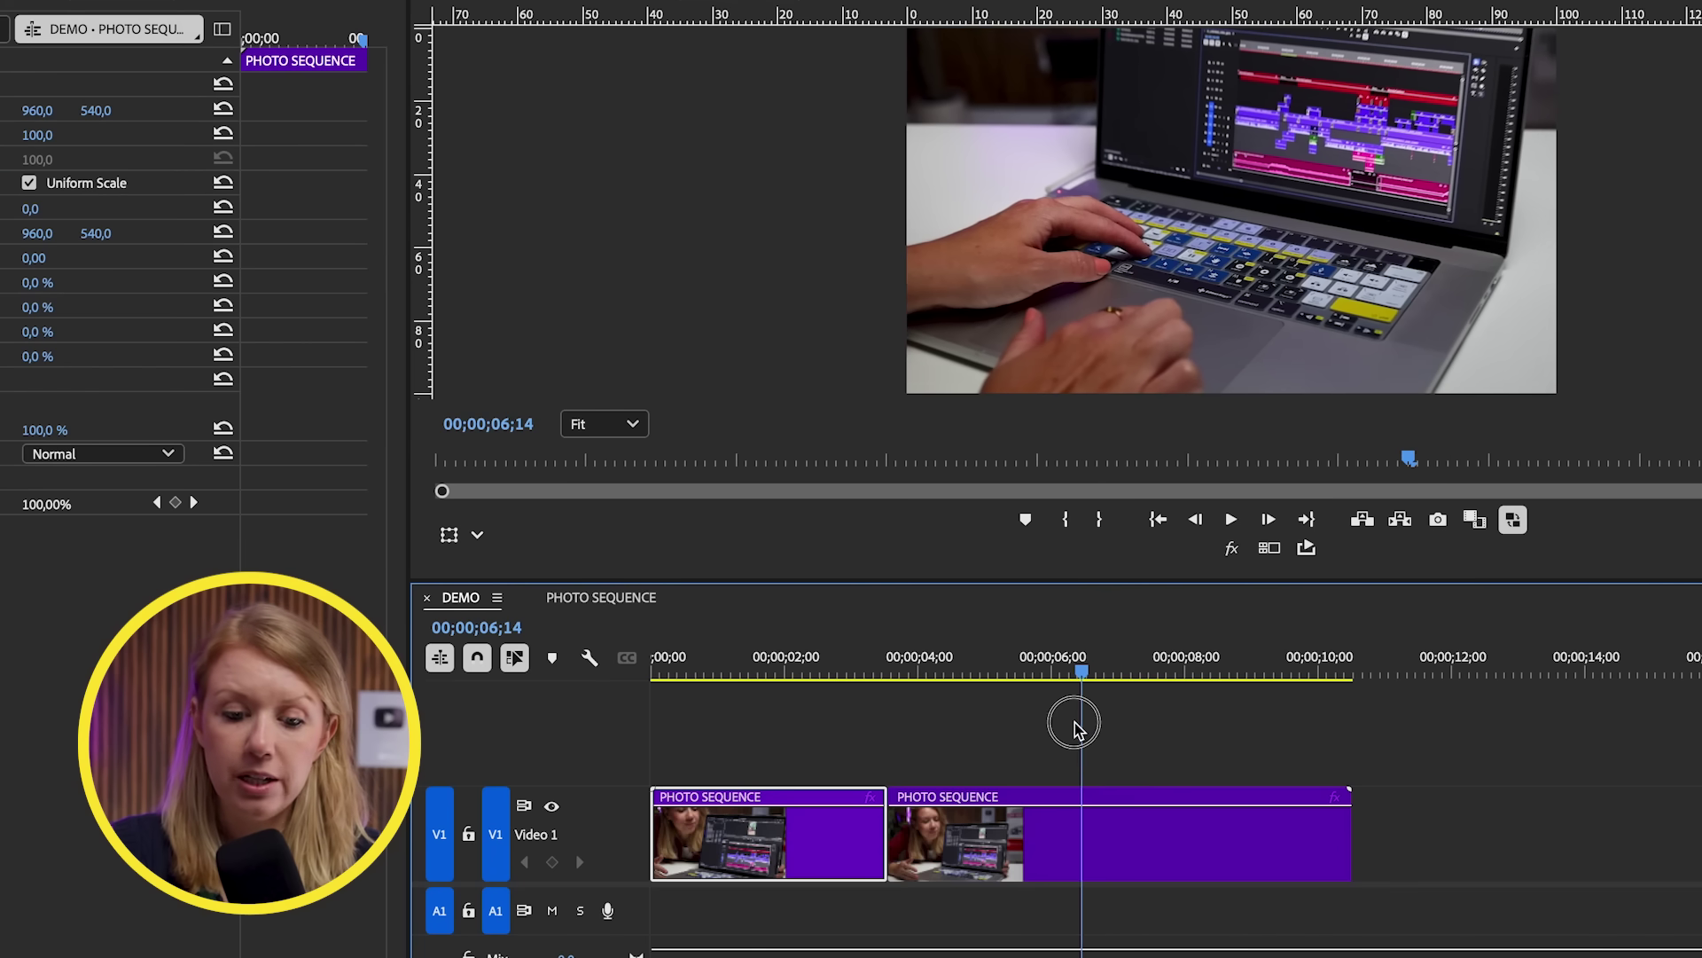
pyautogui.click(1083, 833)
pyautogui.press('v')
pyautogui.click(1013, 838)
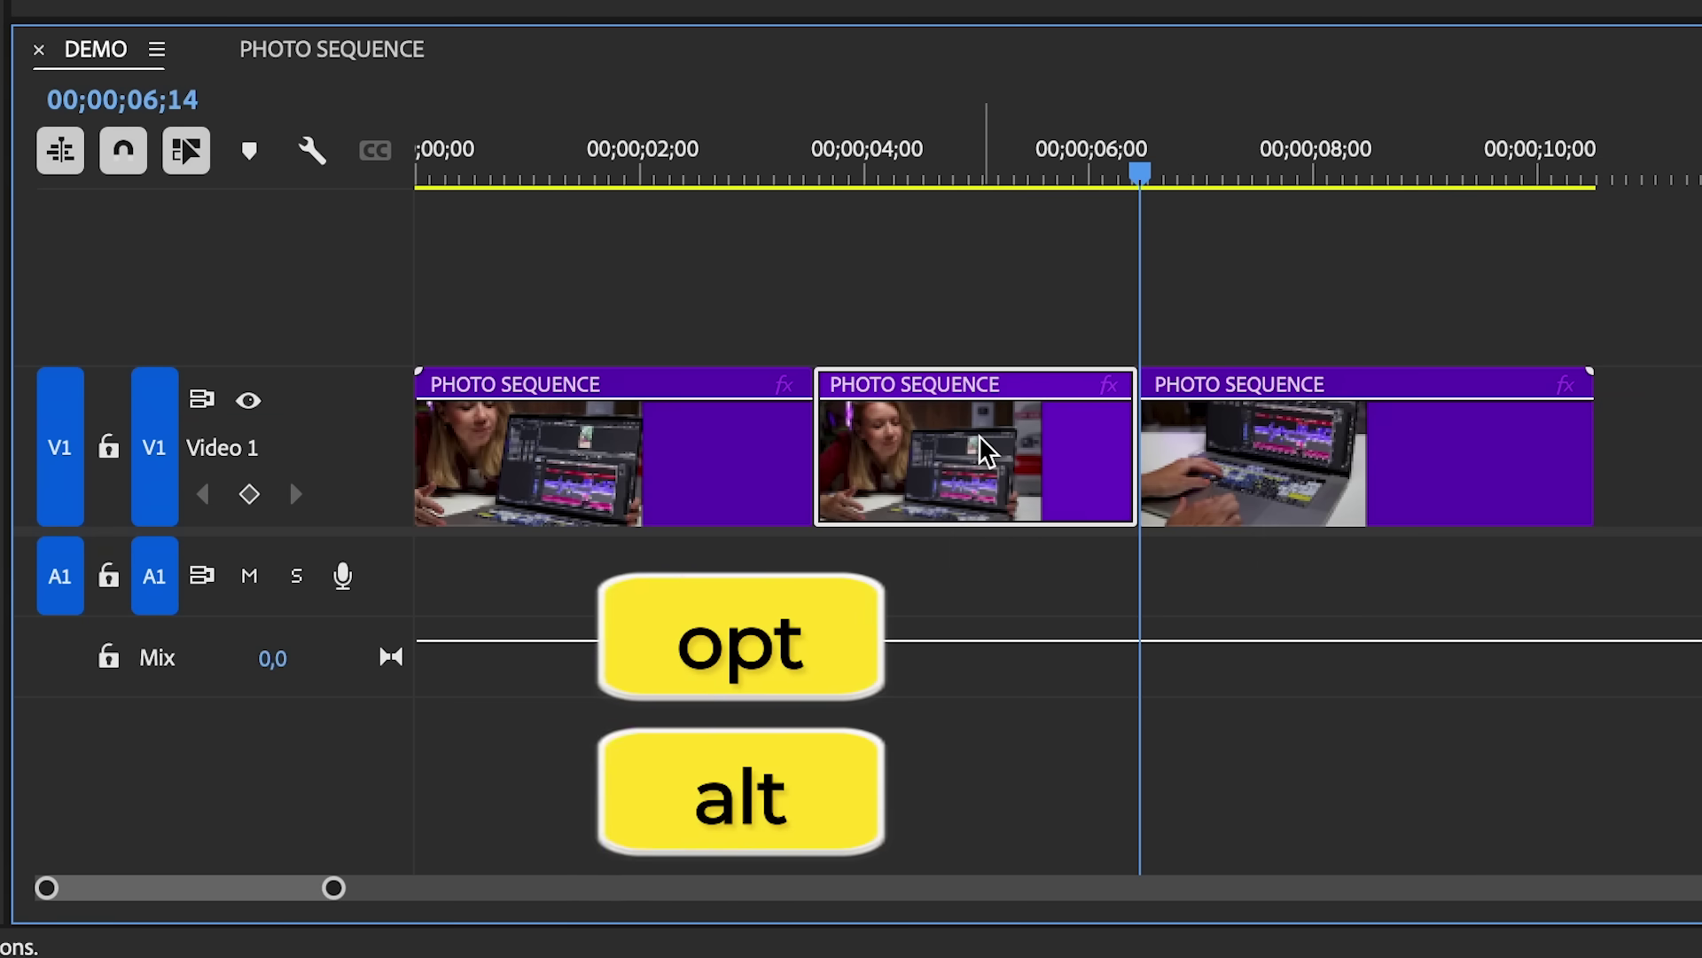
pyautogui.hotkey('alt', 'Delete')
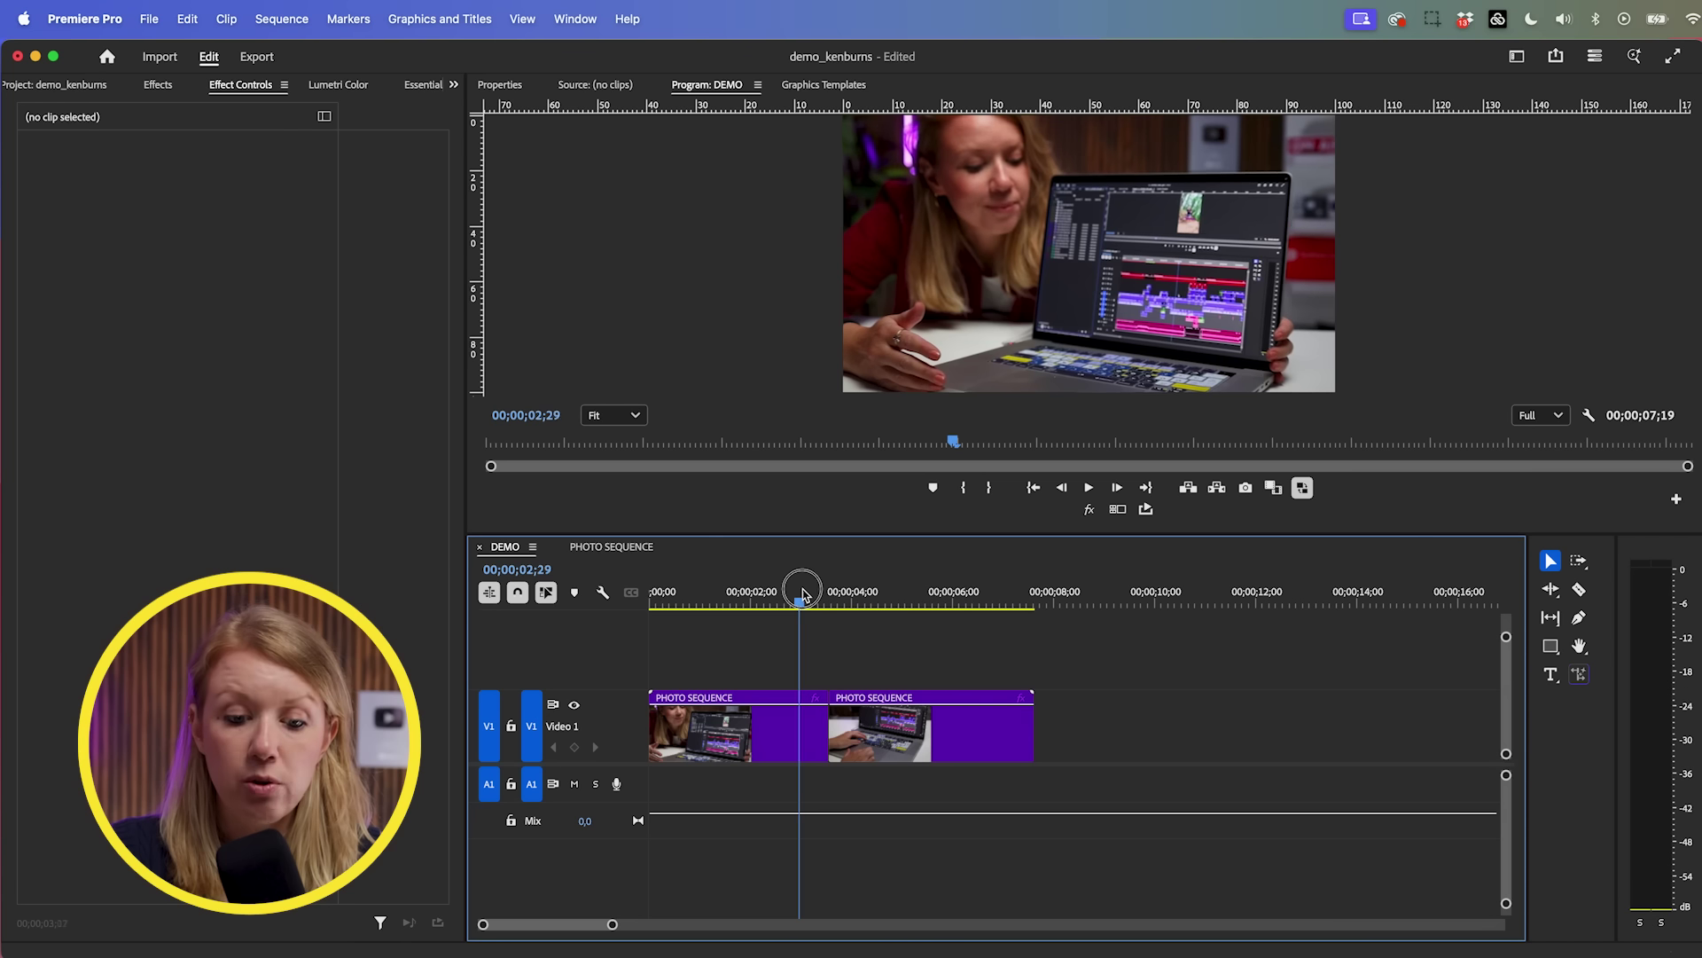
pyautogui.click(814, 173)
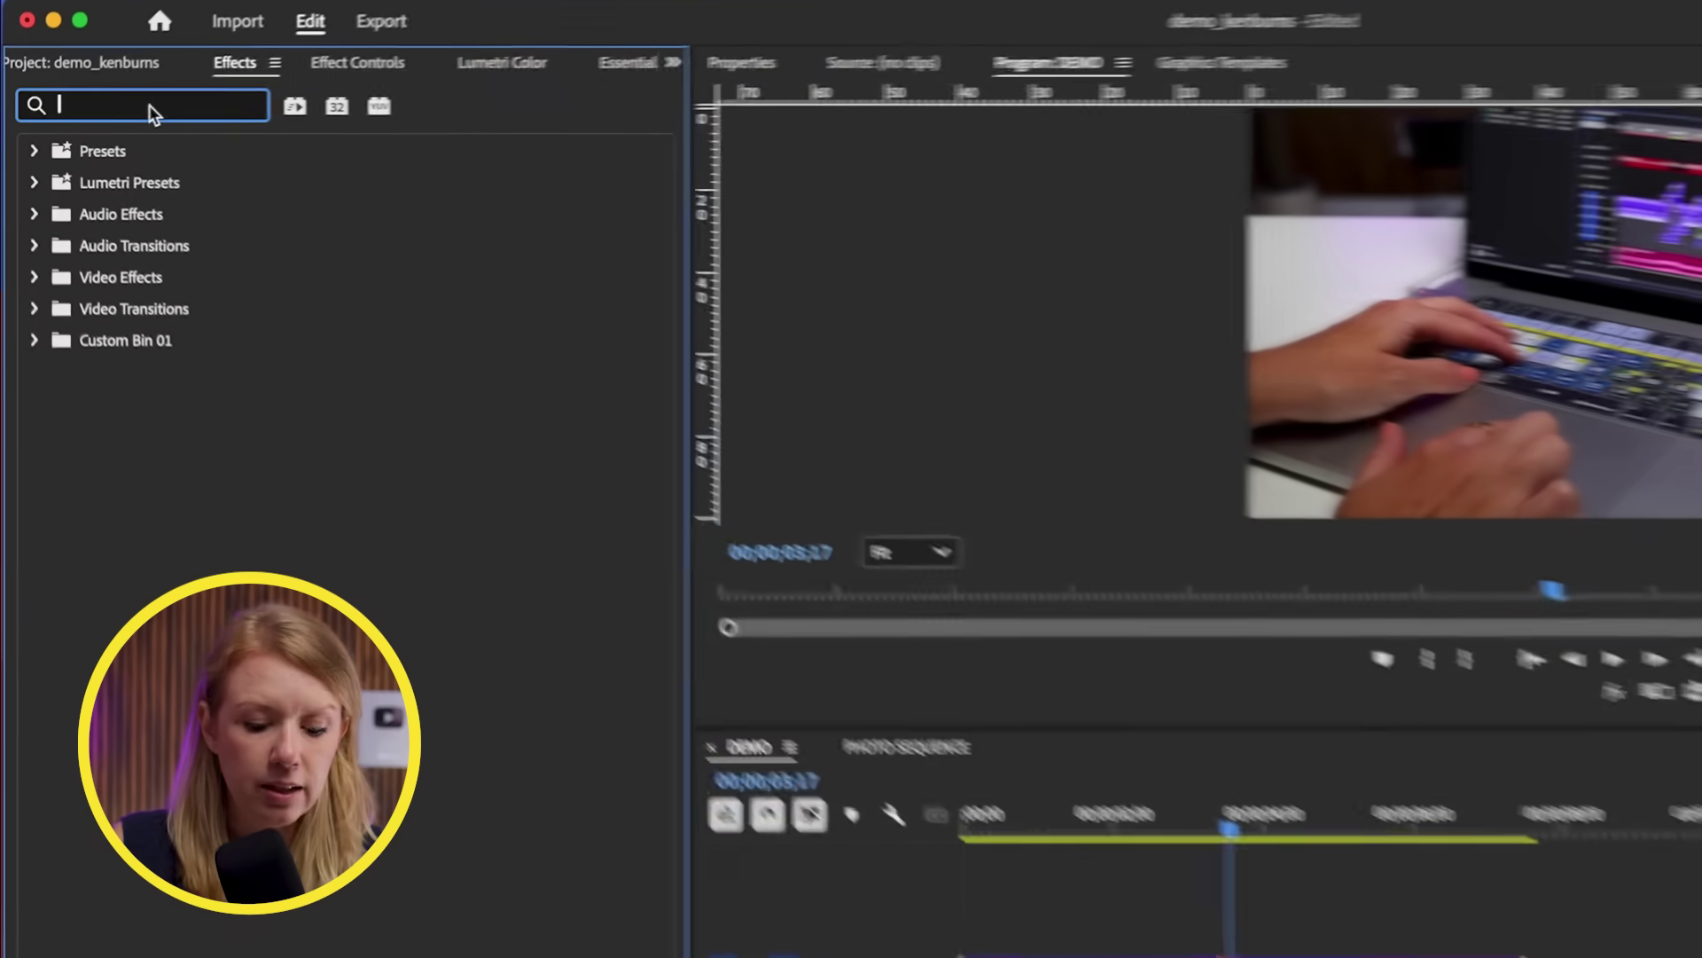
# Step: Put the FI: Blur Dissolve Impacts transition on the cut and lengthen it to 01;20
pyautogui.write('blur diss')
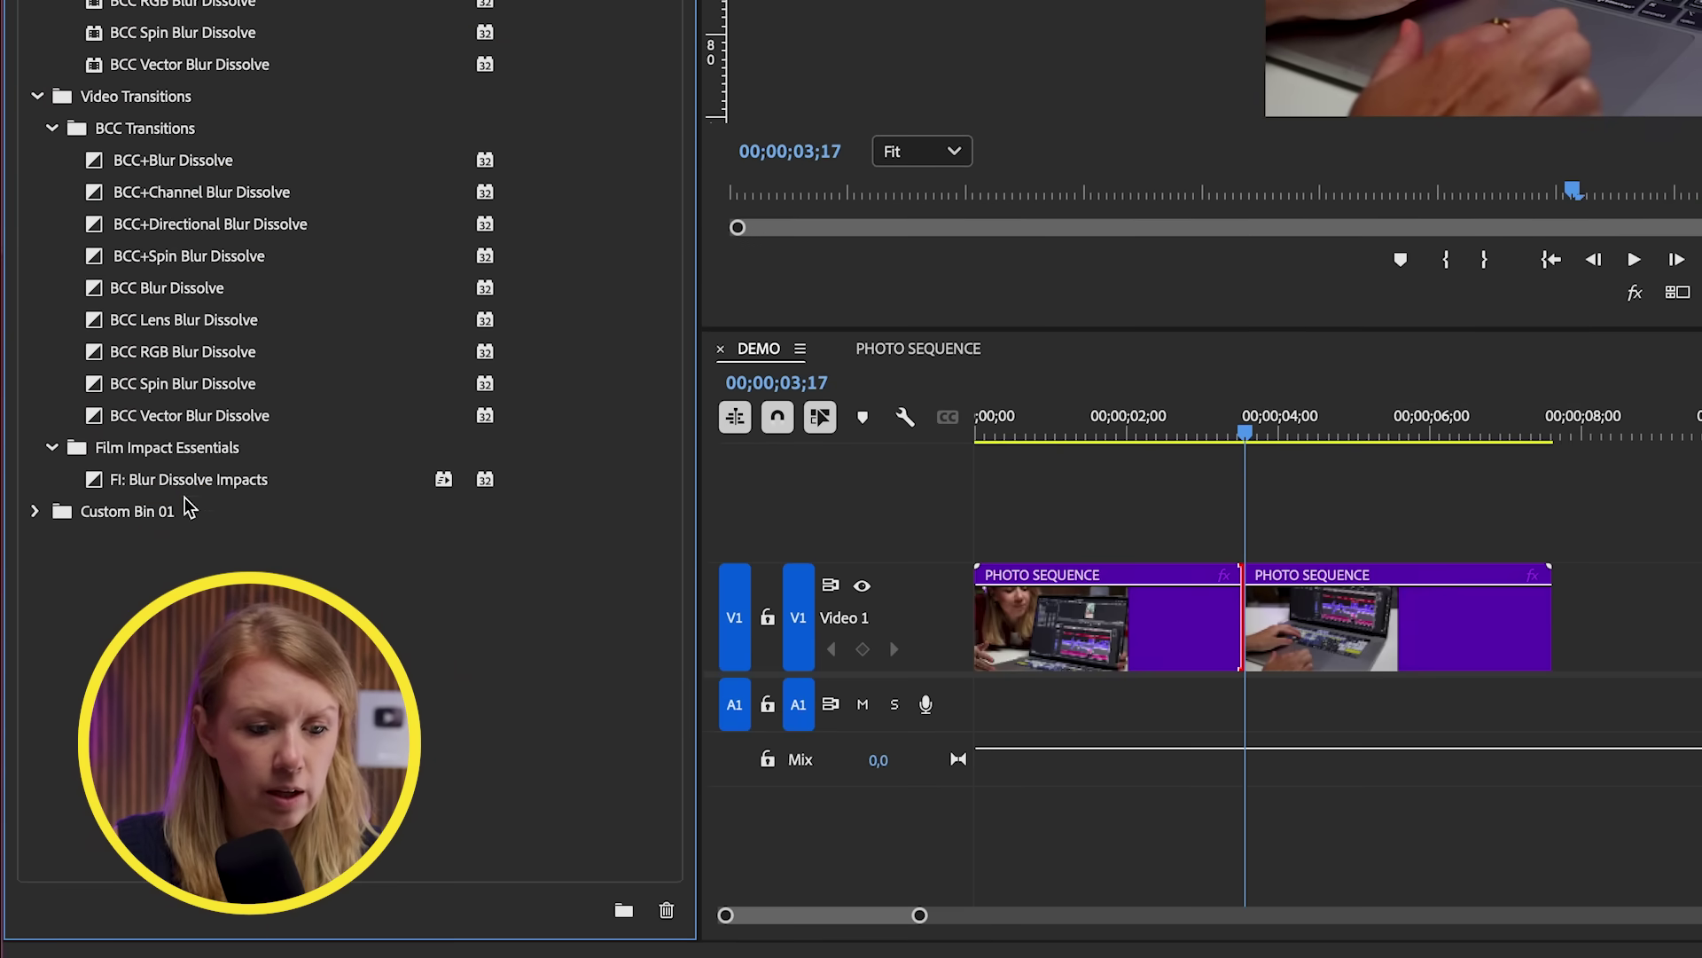
pyautogui.click(177, 492)
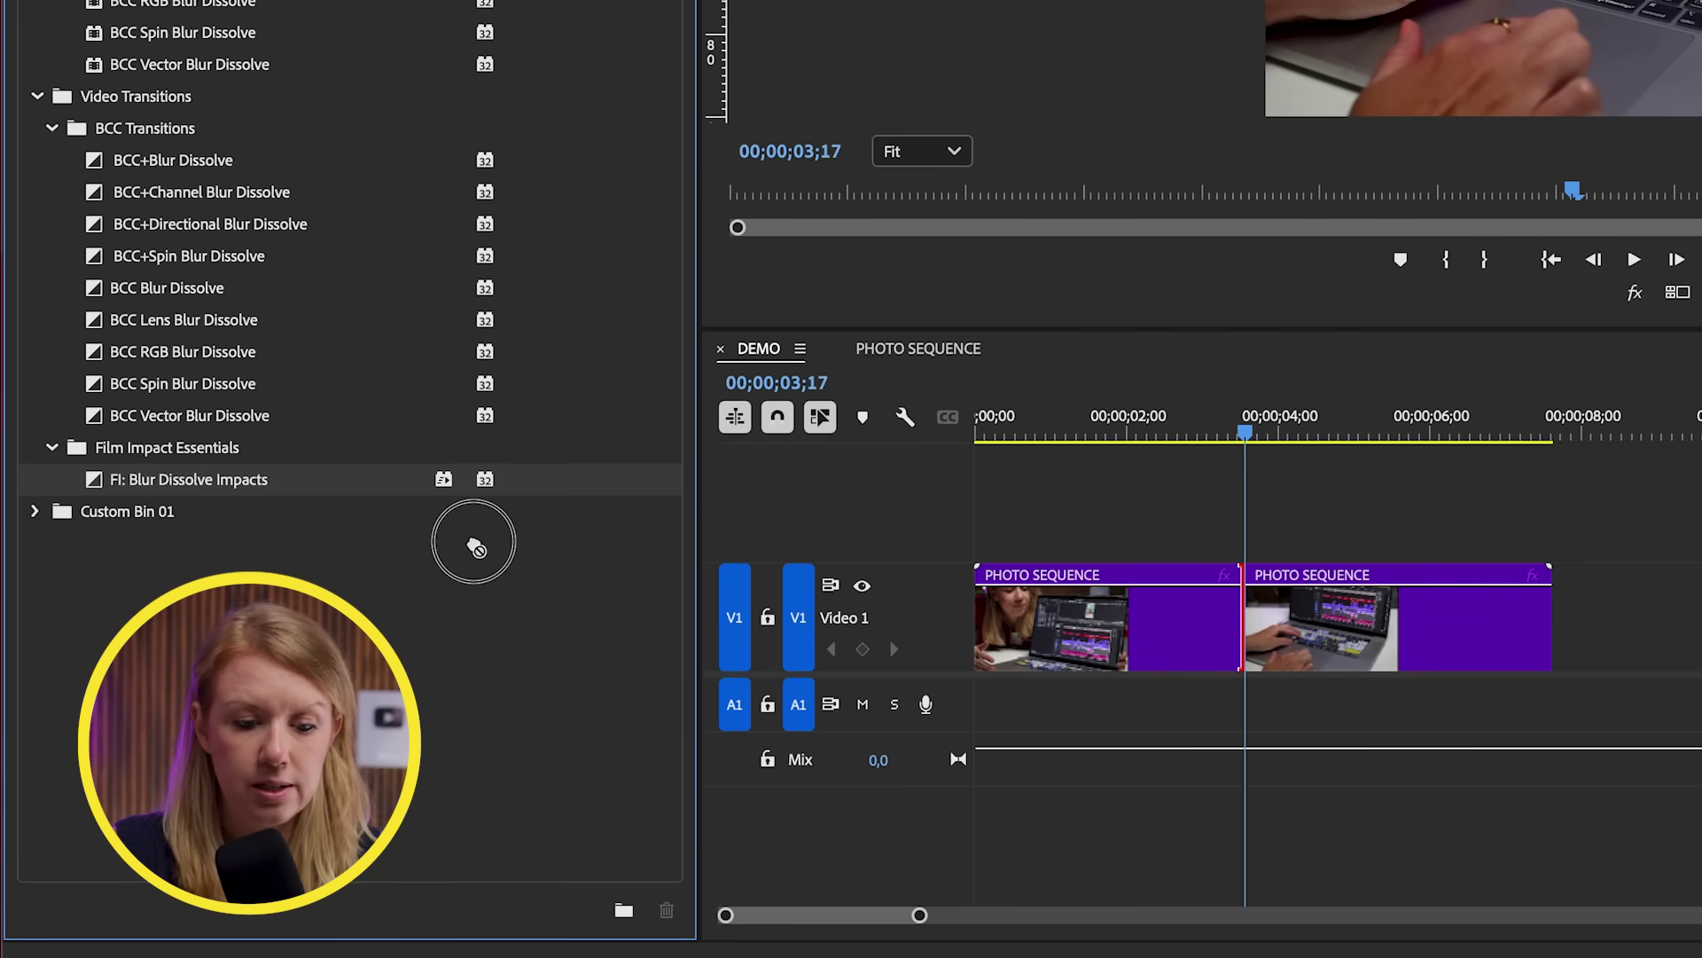
pyautogui.moveTo(475, 545); pyautogui.dragTo(1255, 627)
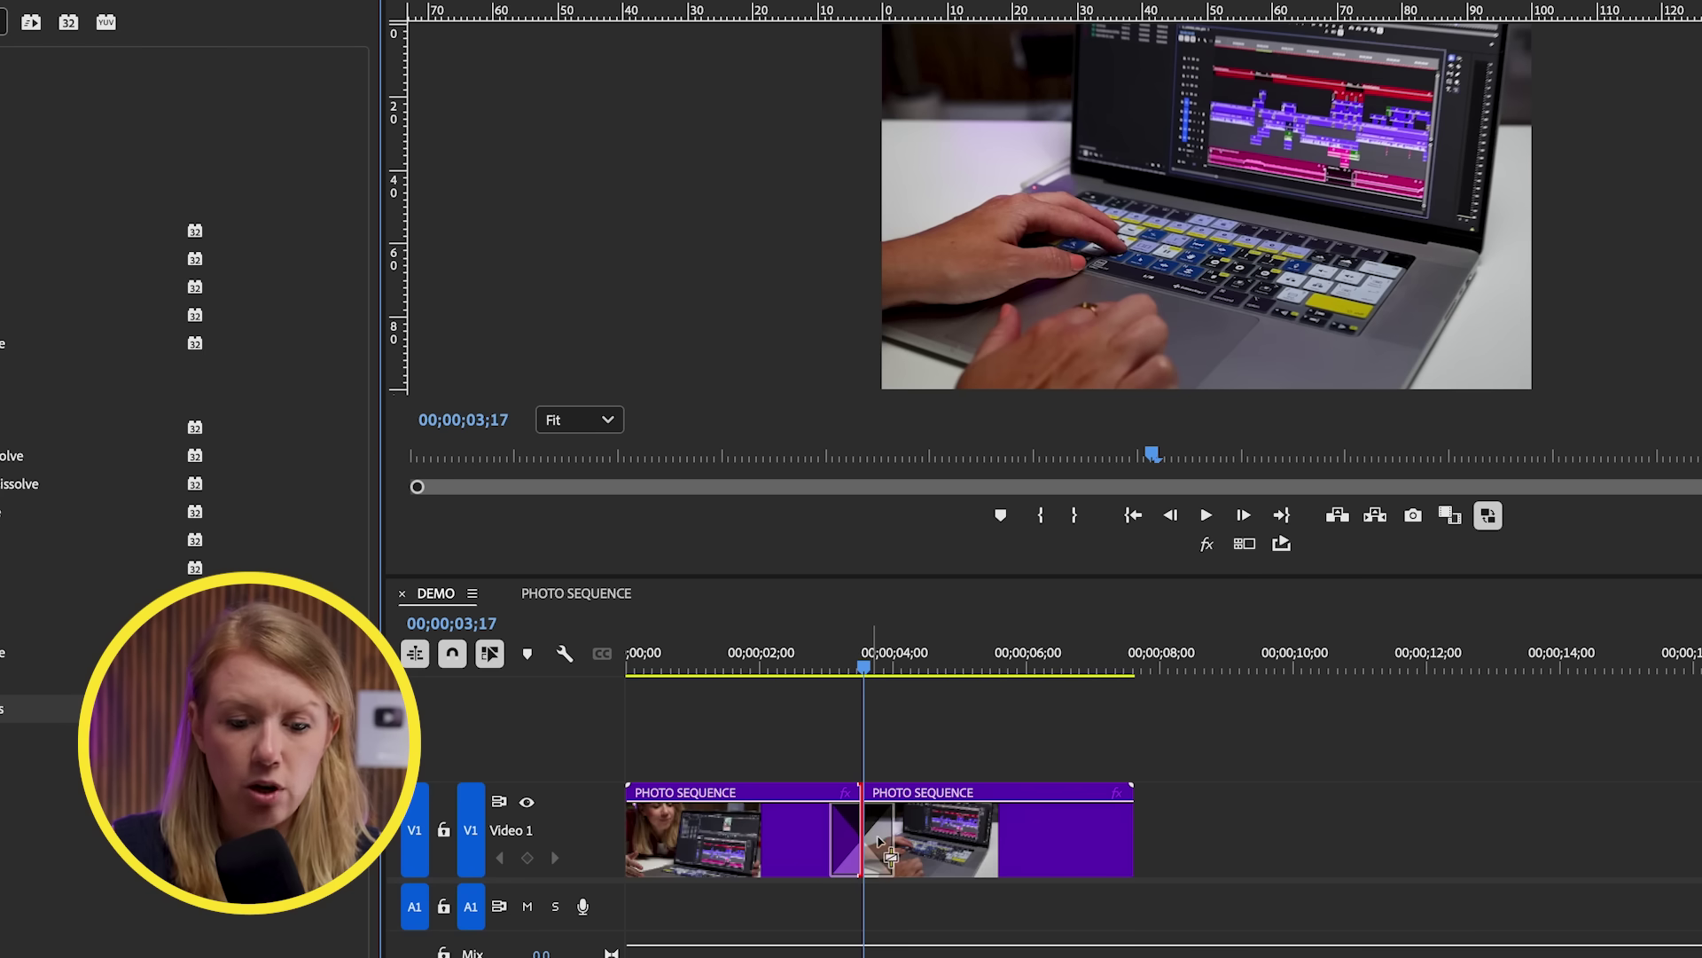
pyautogui.moveTo(910, 844)
pyautogui.mouseDown()
pyautogui.moveTo(886, 833)
pyautogui.moveTo(903, 839)
pyautogui.mouseUp()
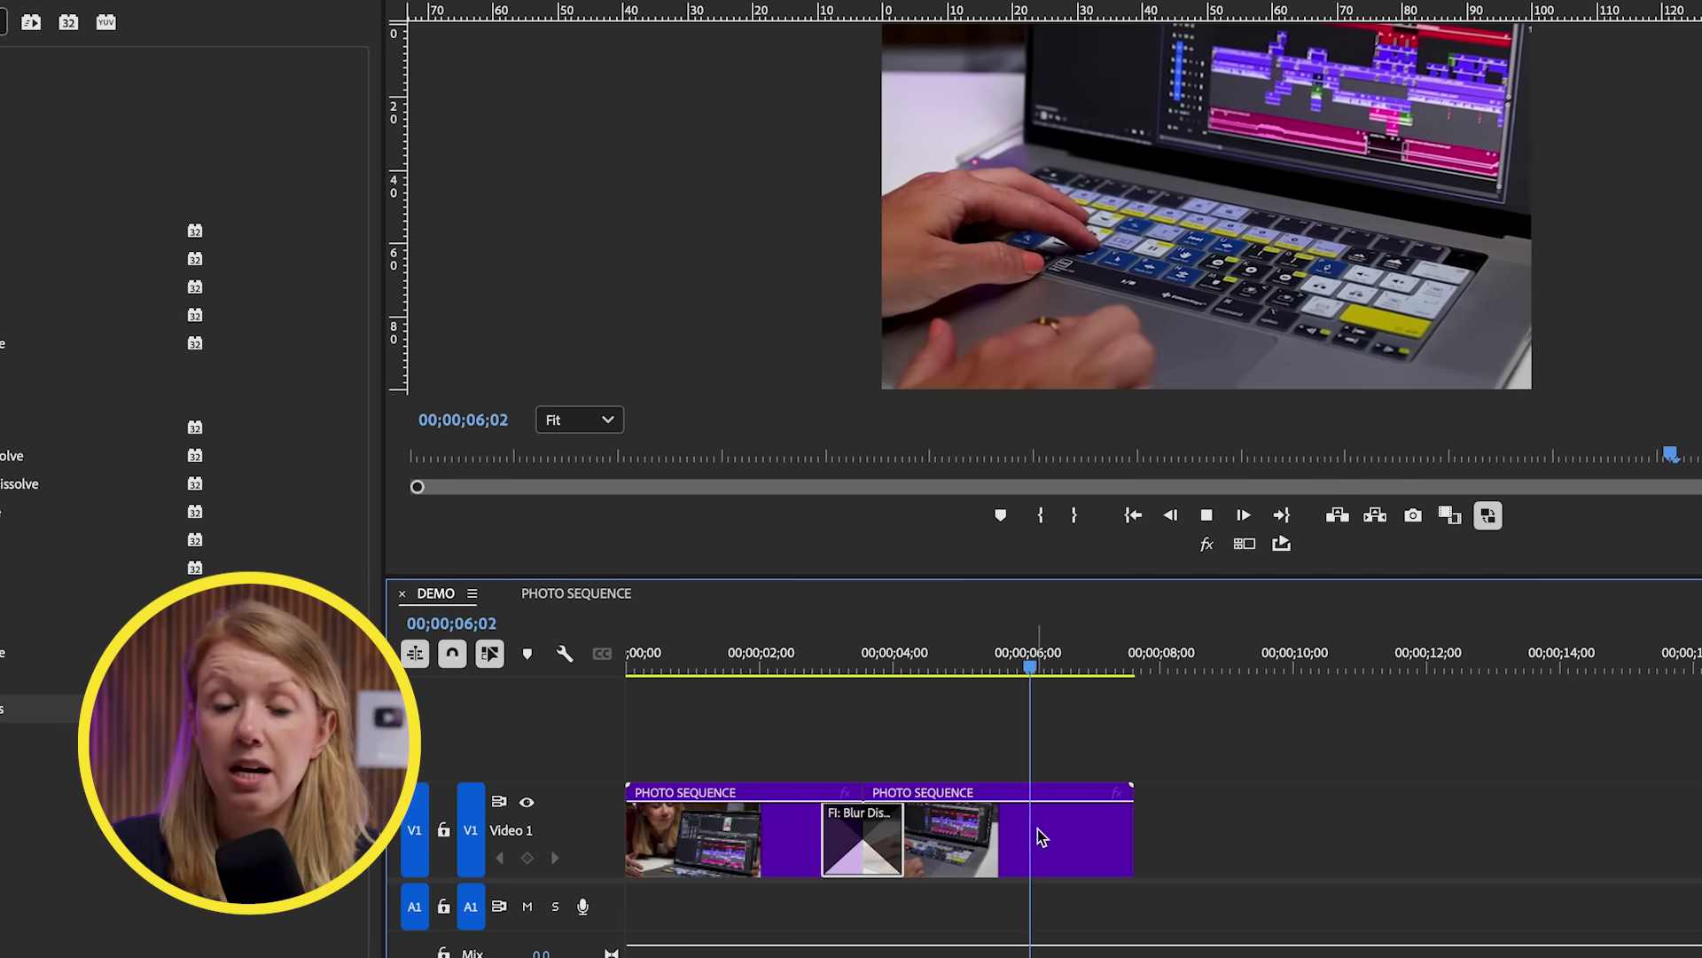
# Step: Replay the DEMO sequence from just before the cut to preview the blur dissolve
pyautogui.click(870, 635)
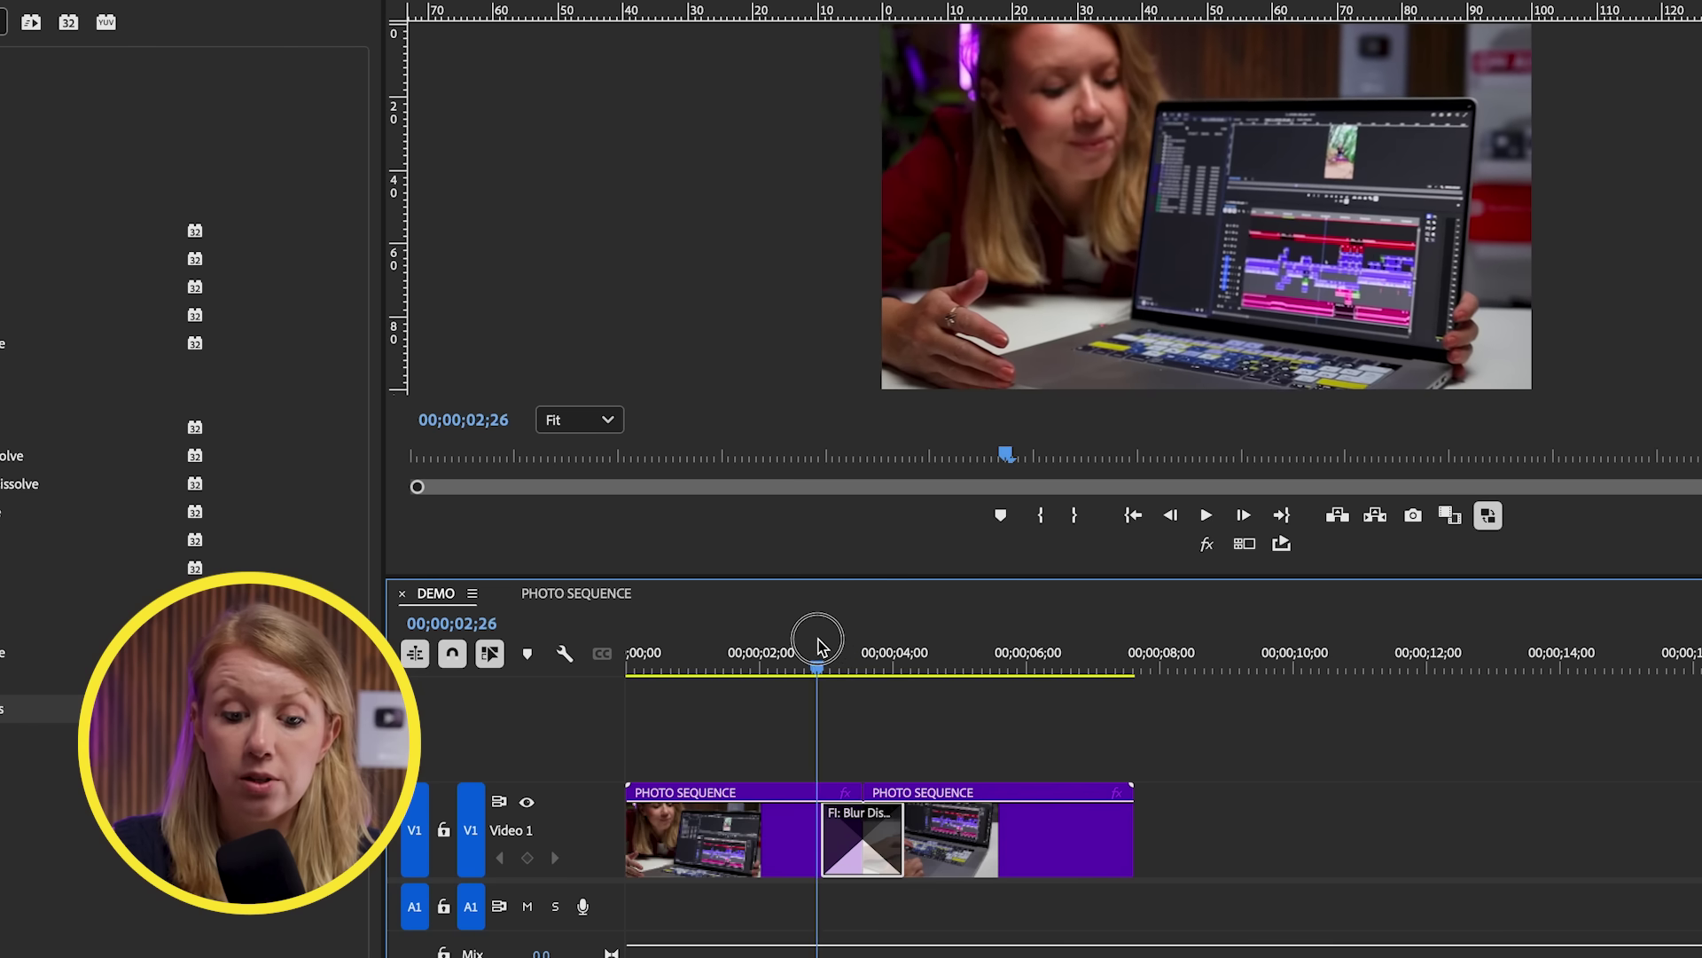
pyautogui.moveTo(929, 676); pyautogui.dragTo(789, 698)
pyautogui.press('space')
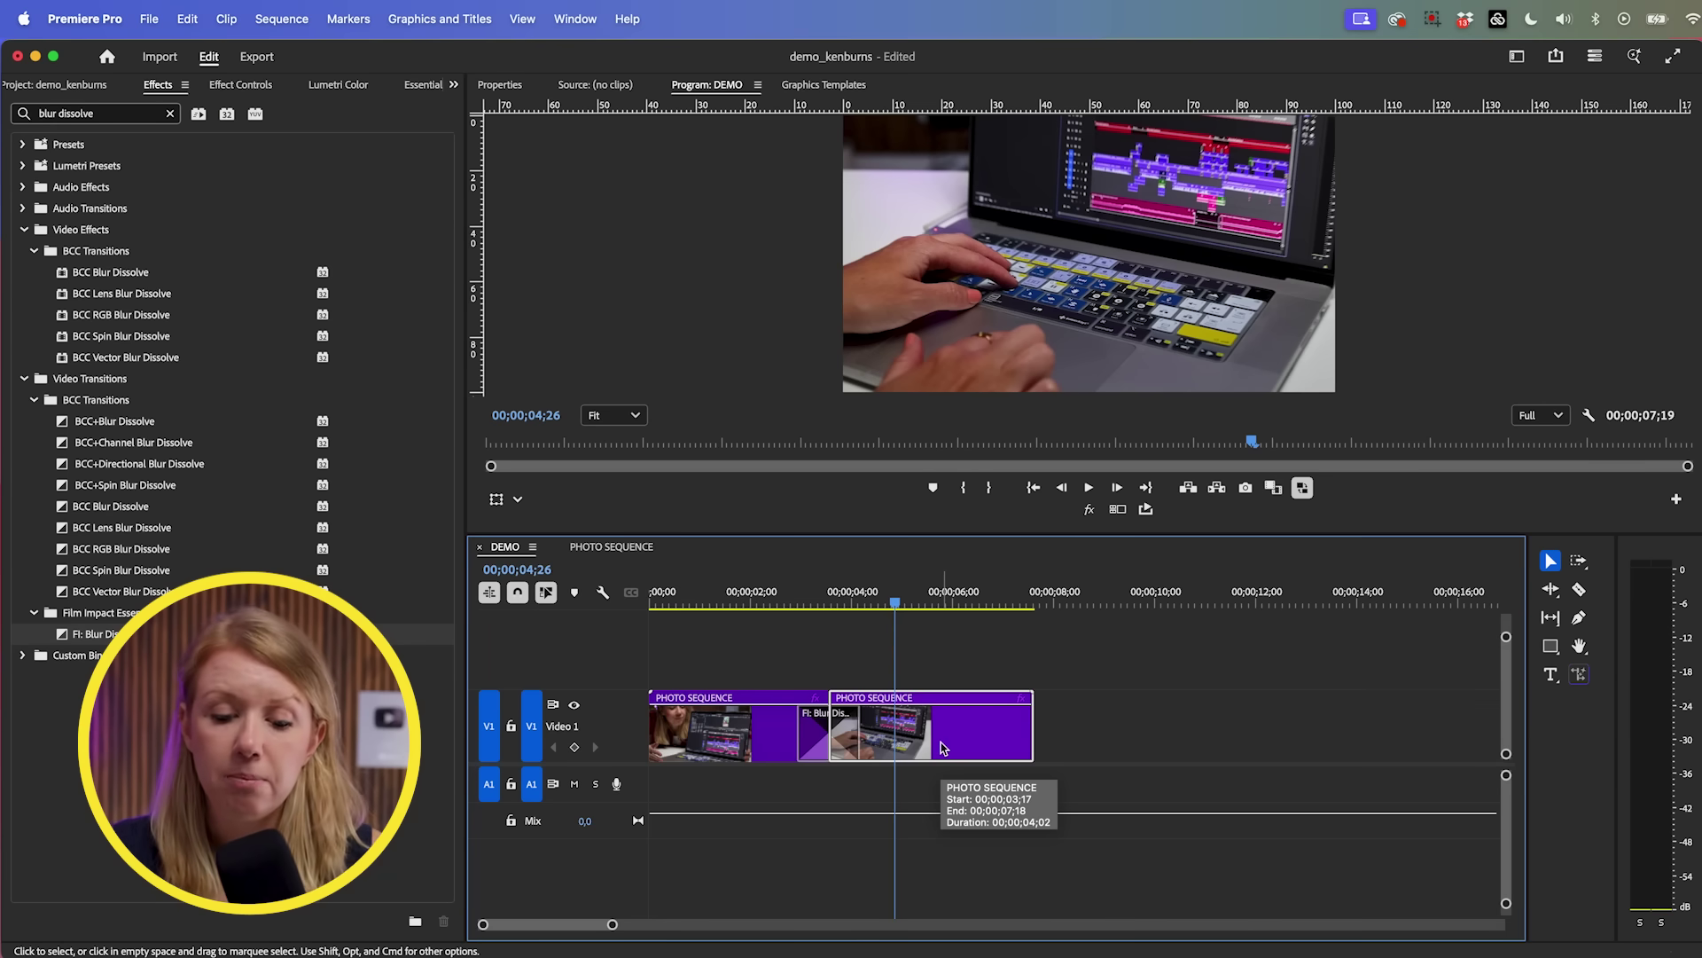
pyautogui.moveTo(890, 604); pyautogui.dragTo(935, 661)
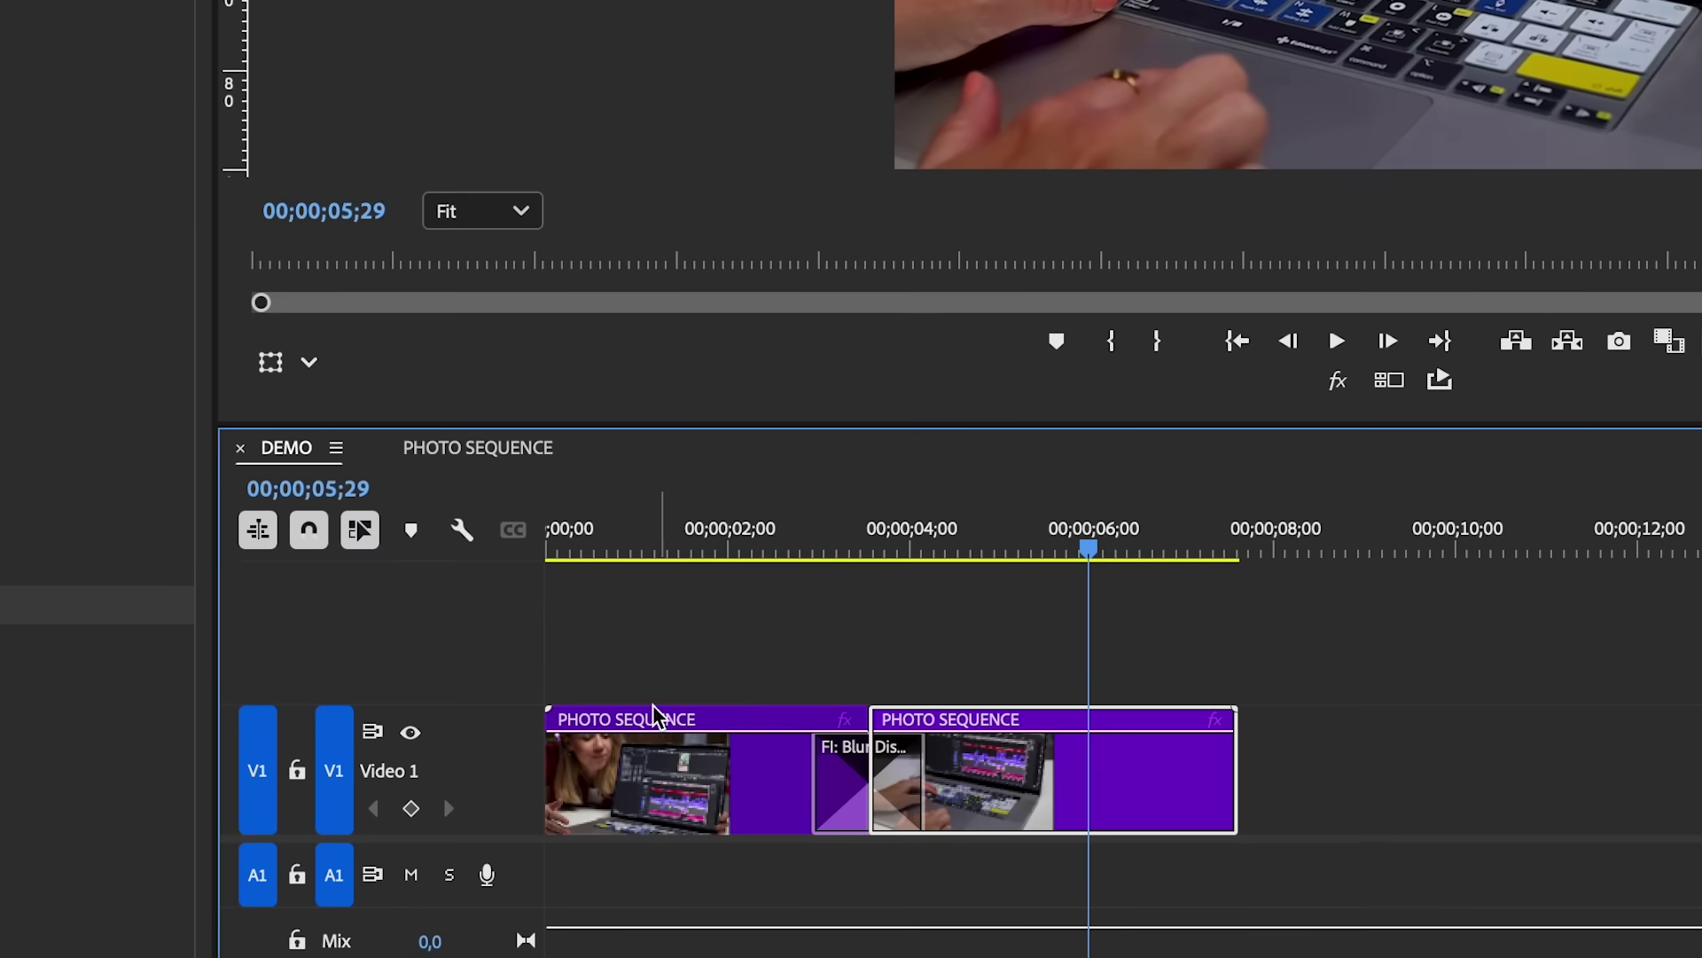
# Step: Lengthen the last photo to about 11 seconds and stretch its FI: Motion Tween over it
pyautogui.click(503, 457)
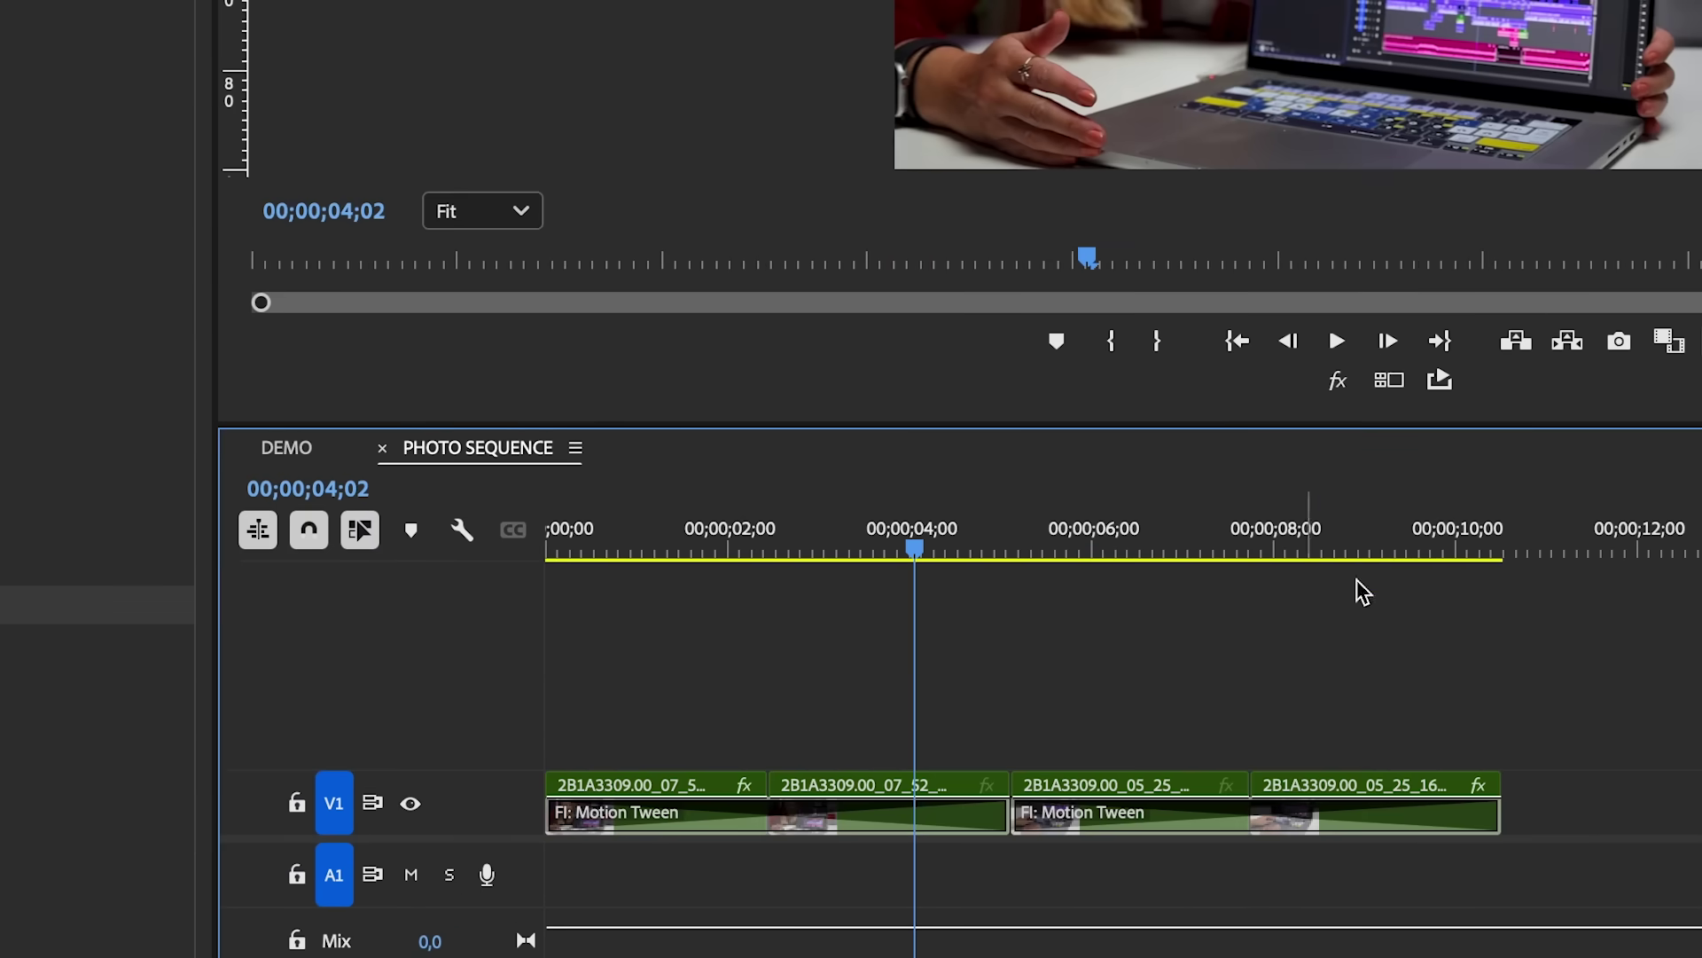
pyautogui.moveTo(931, 590); pyautogui.dragTo(1037, 612)
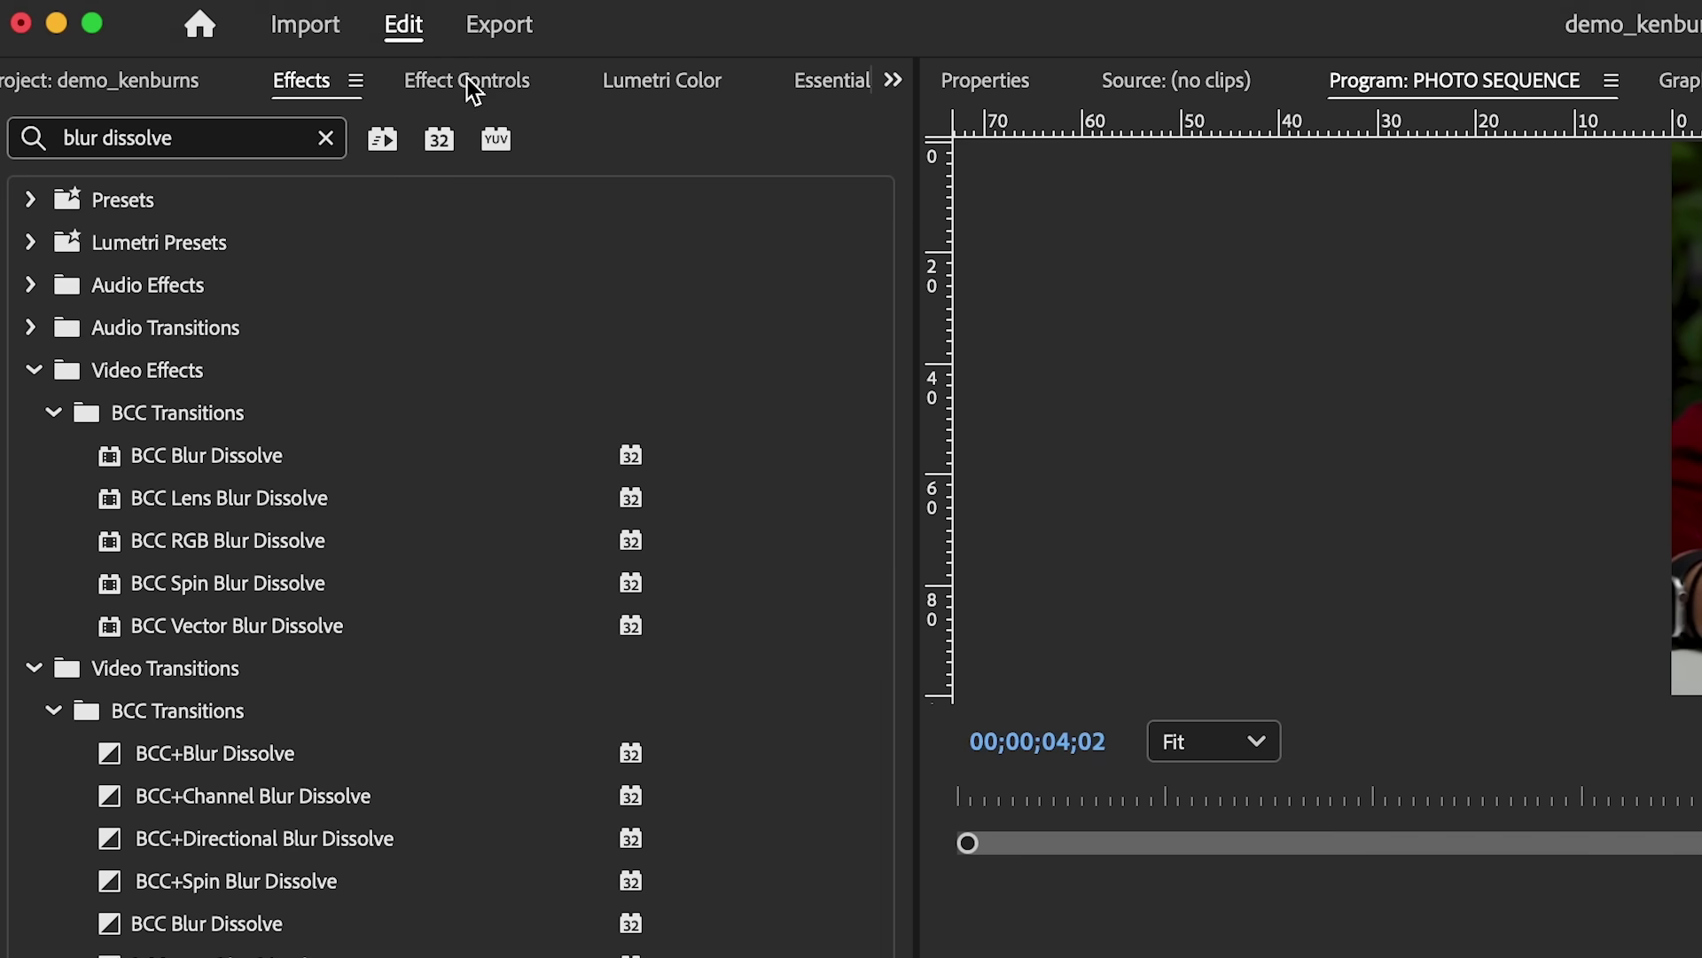
pyautogui.click(467, 81)
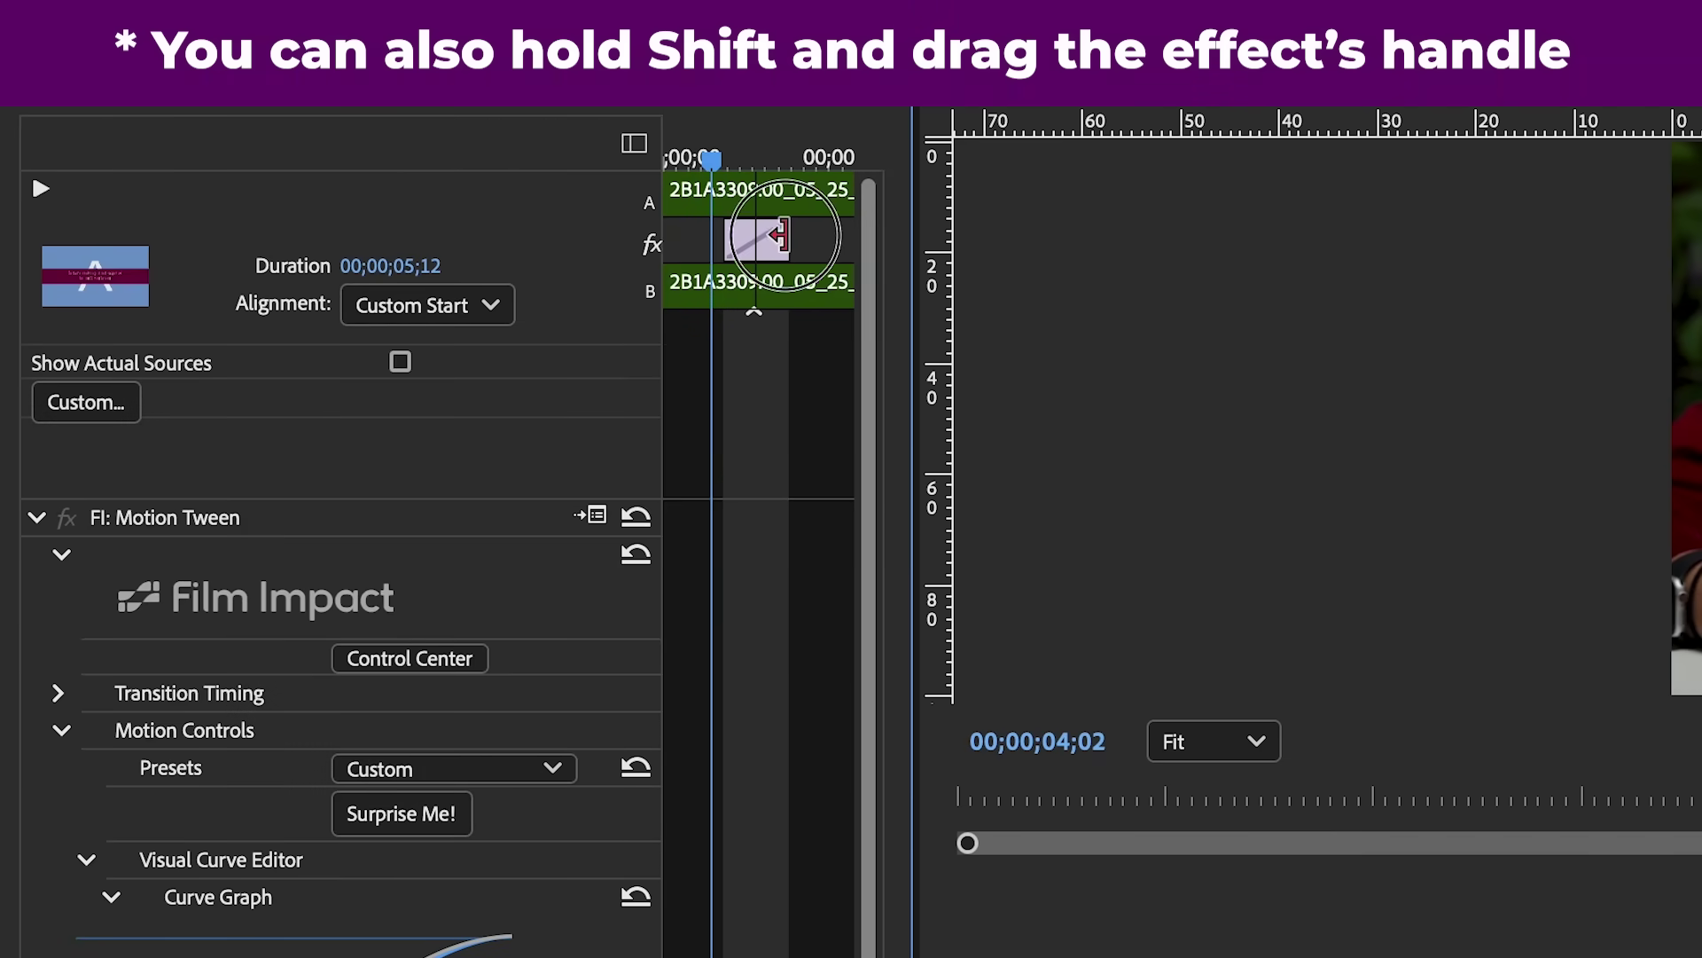
pyautogui.moveTo(784, 236); pyautogui.dragTo(894, 266)
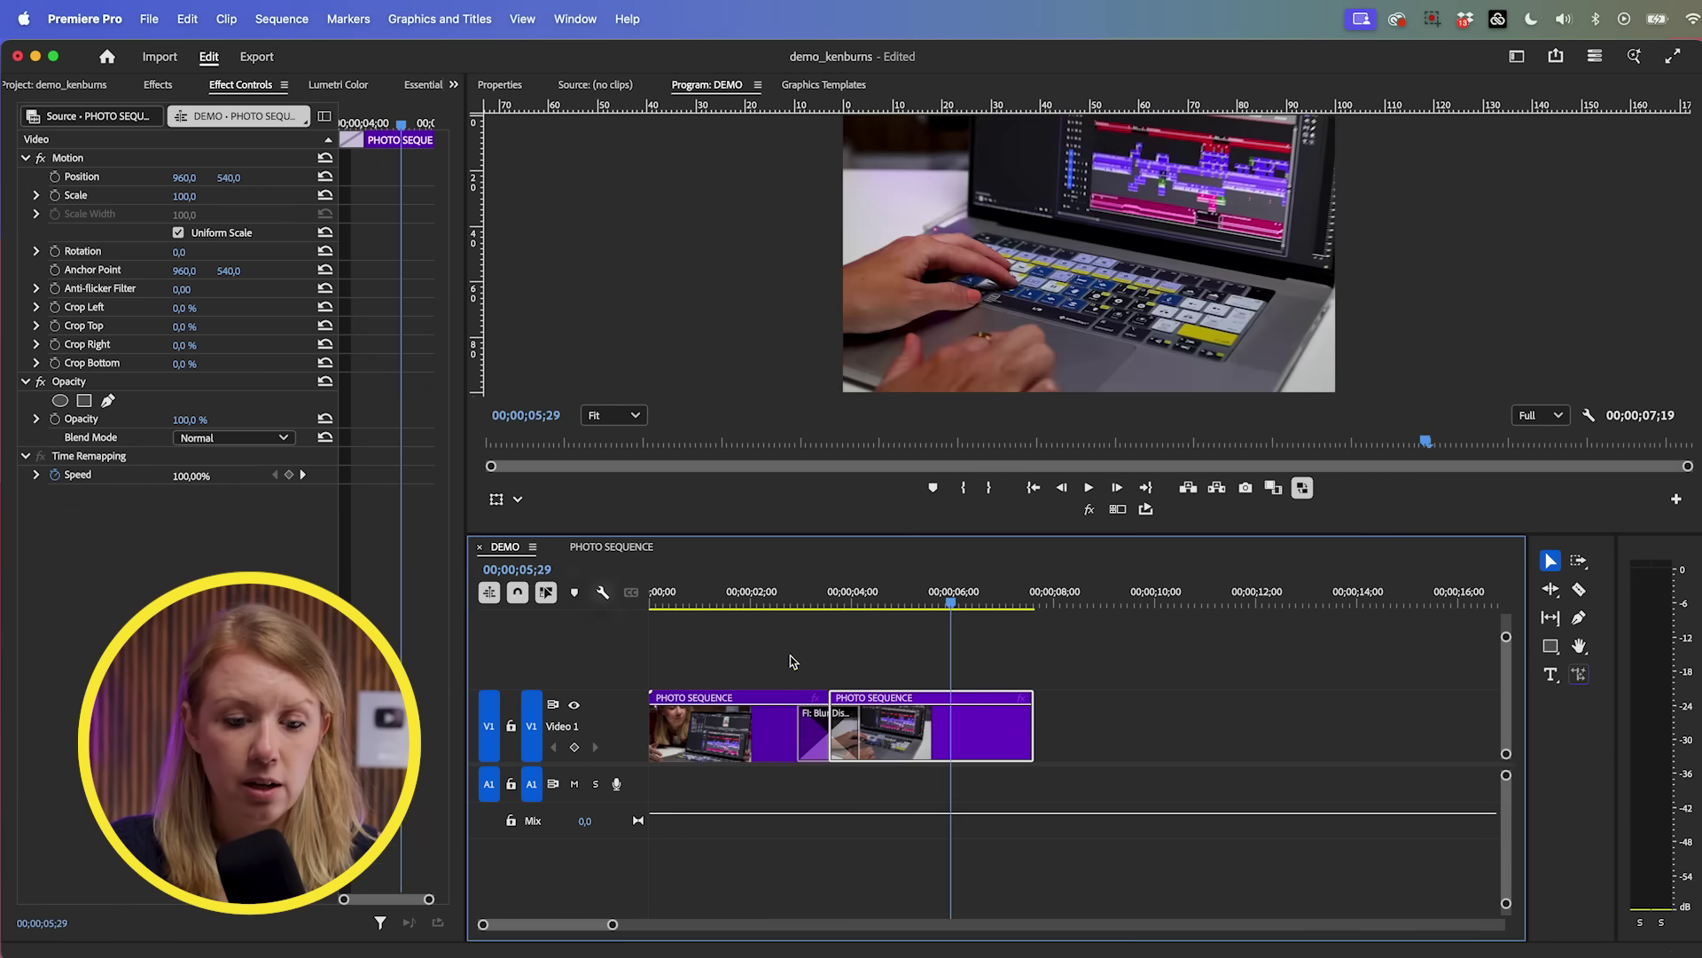
pyautogui.click(792, 600)
pyautogui.press('space')
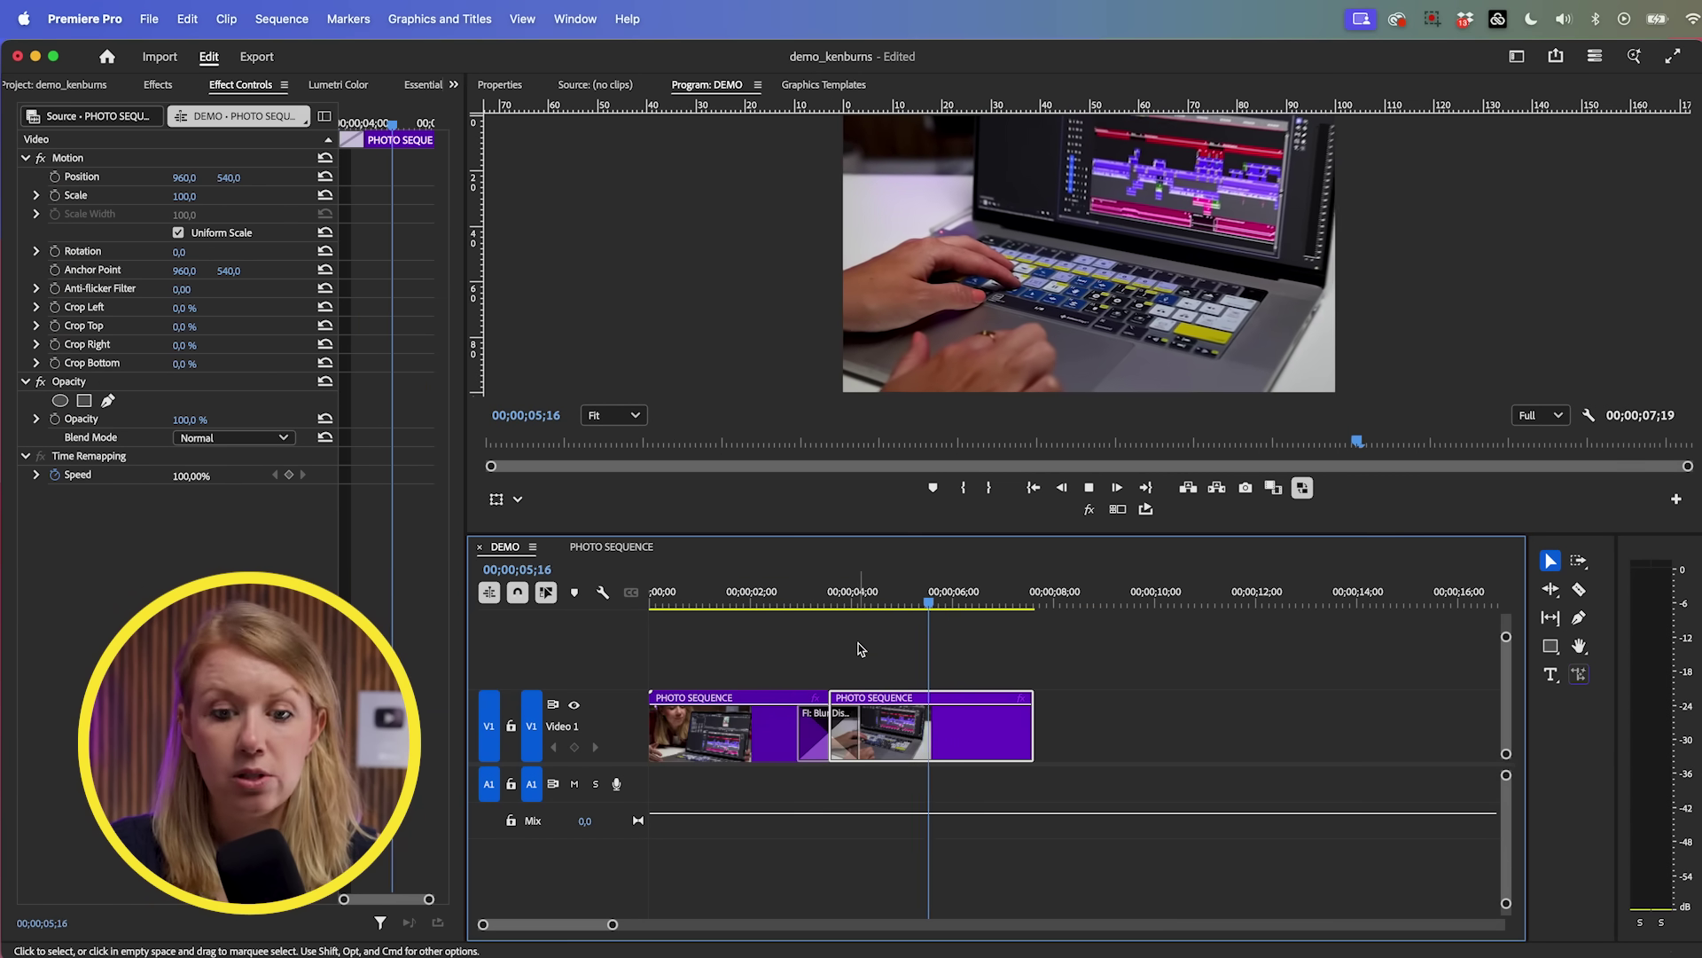
# Step: Widen the DEMO blur dissolve evenly around the cut to 00;00;01;26 and replay it
pyautogui.moveTo(907, 603); pyautogui.dragTo(785, 608)
pyautogui.moveTo(797, 759); pyautogui.dragTo(784, 759)
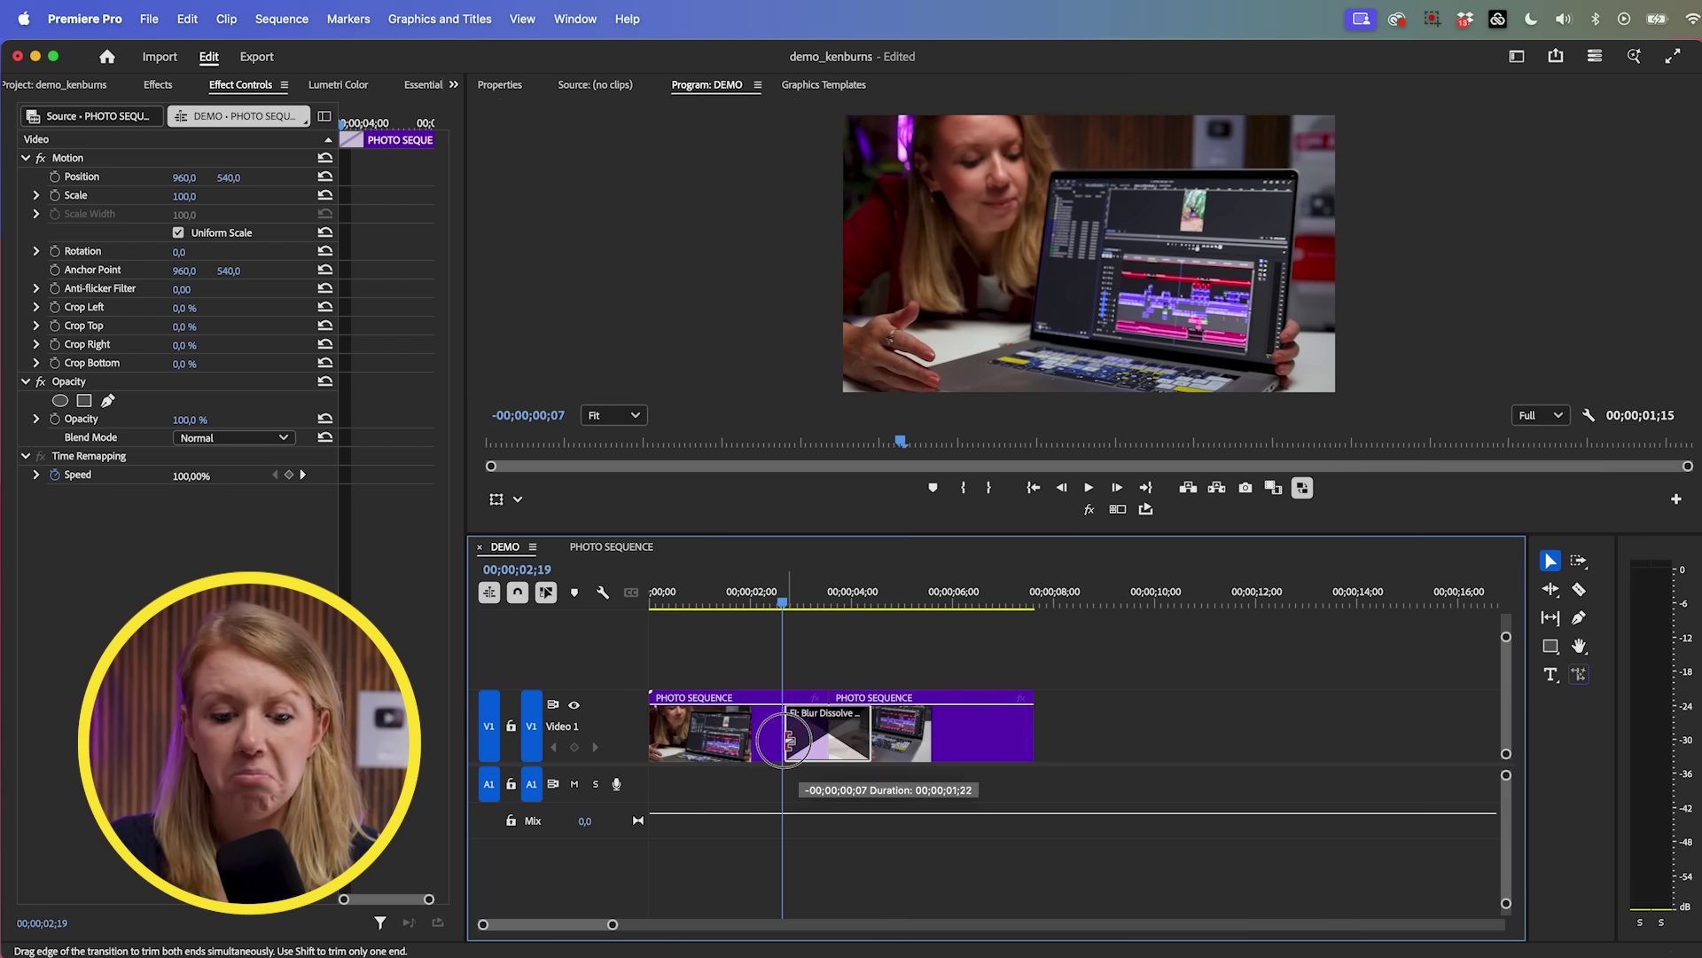
pyautogui.moveTo(781, 607); pyautogui.dragTo(736, 606)
pyautogui.press('space')
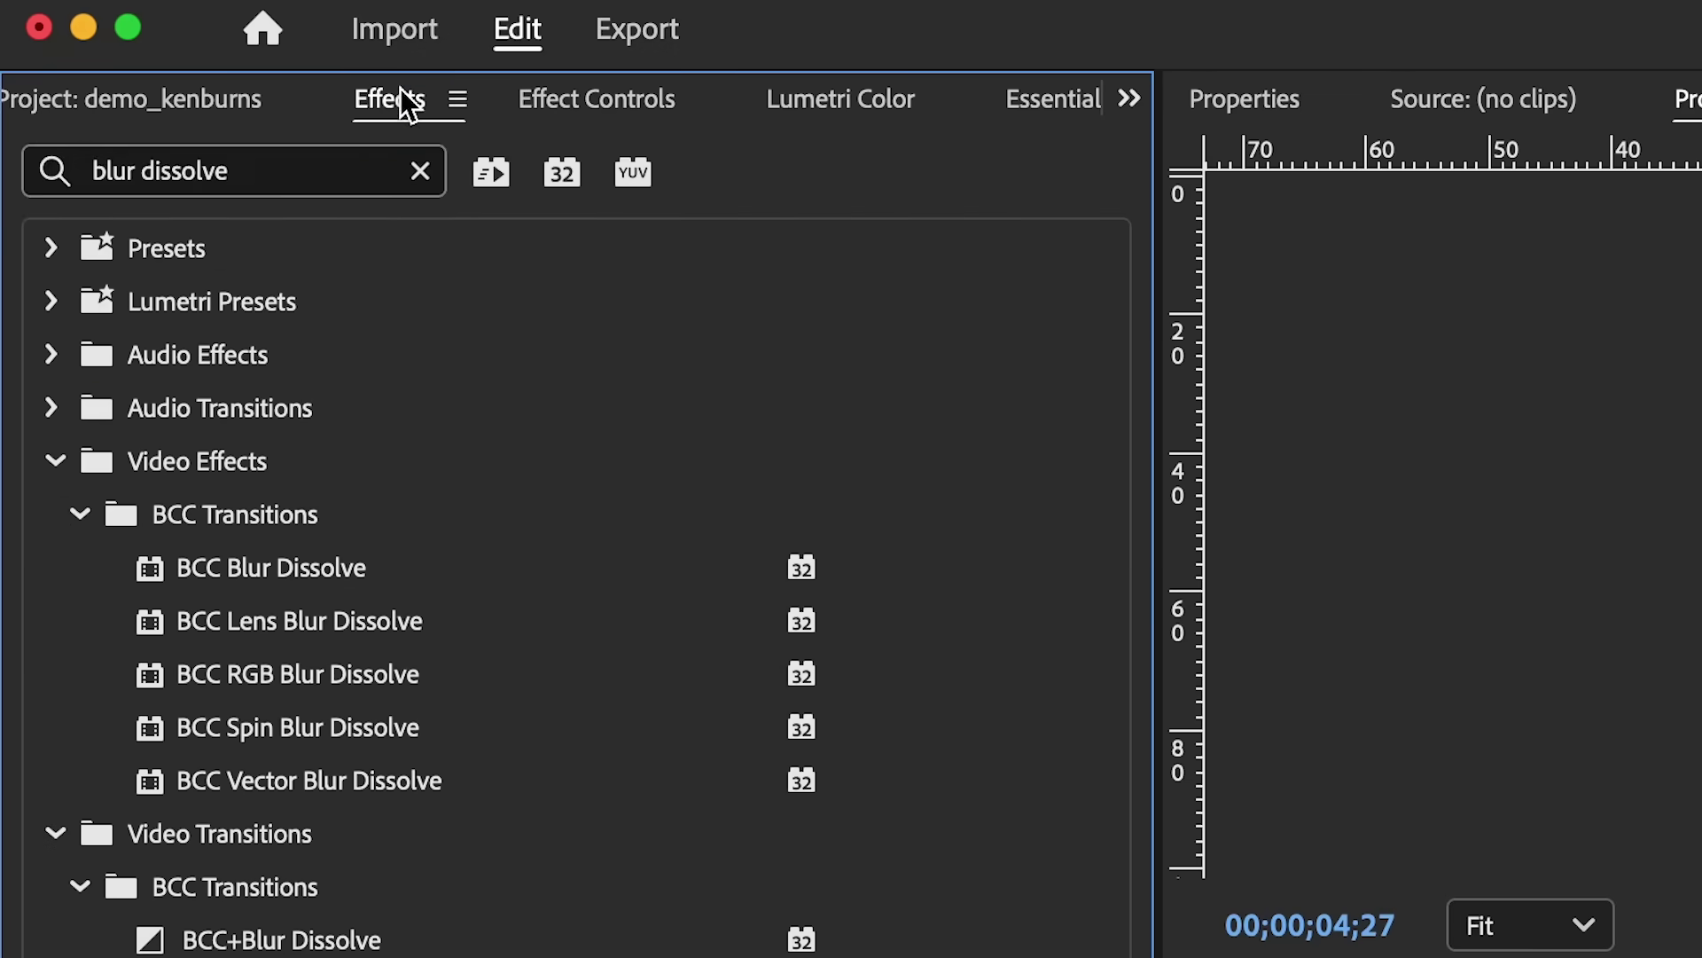
# Step: Drop FI: Wave Impacts onto the cut between the two DEMO clips
pyautogui.tripleClick(251, 176)
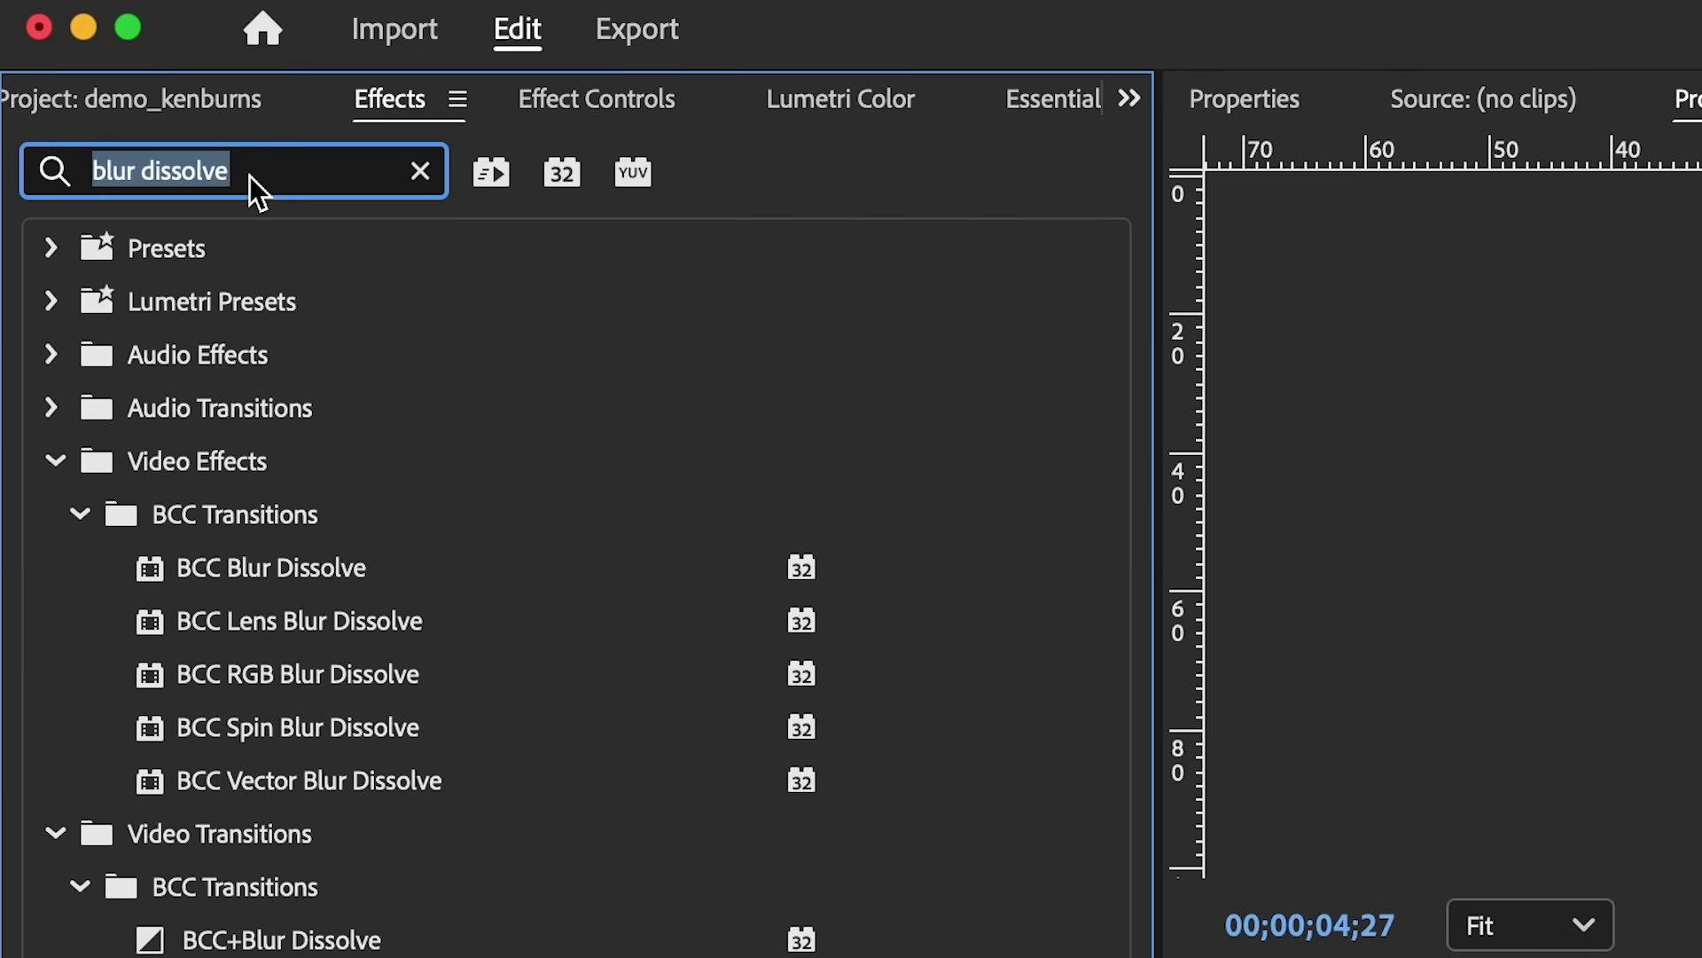
pyautogui.write('wave')
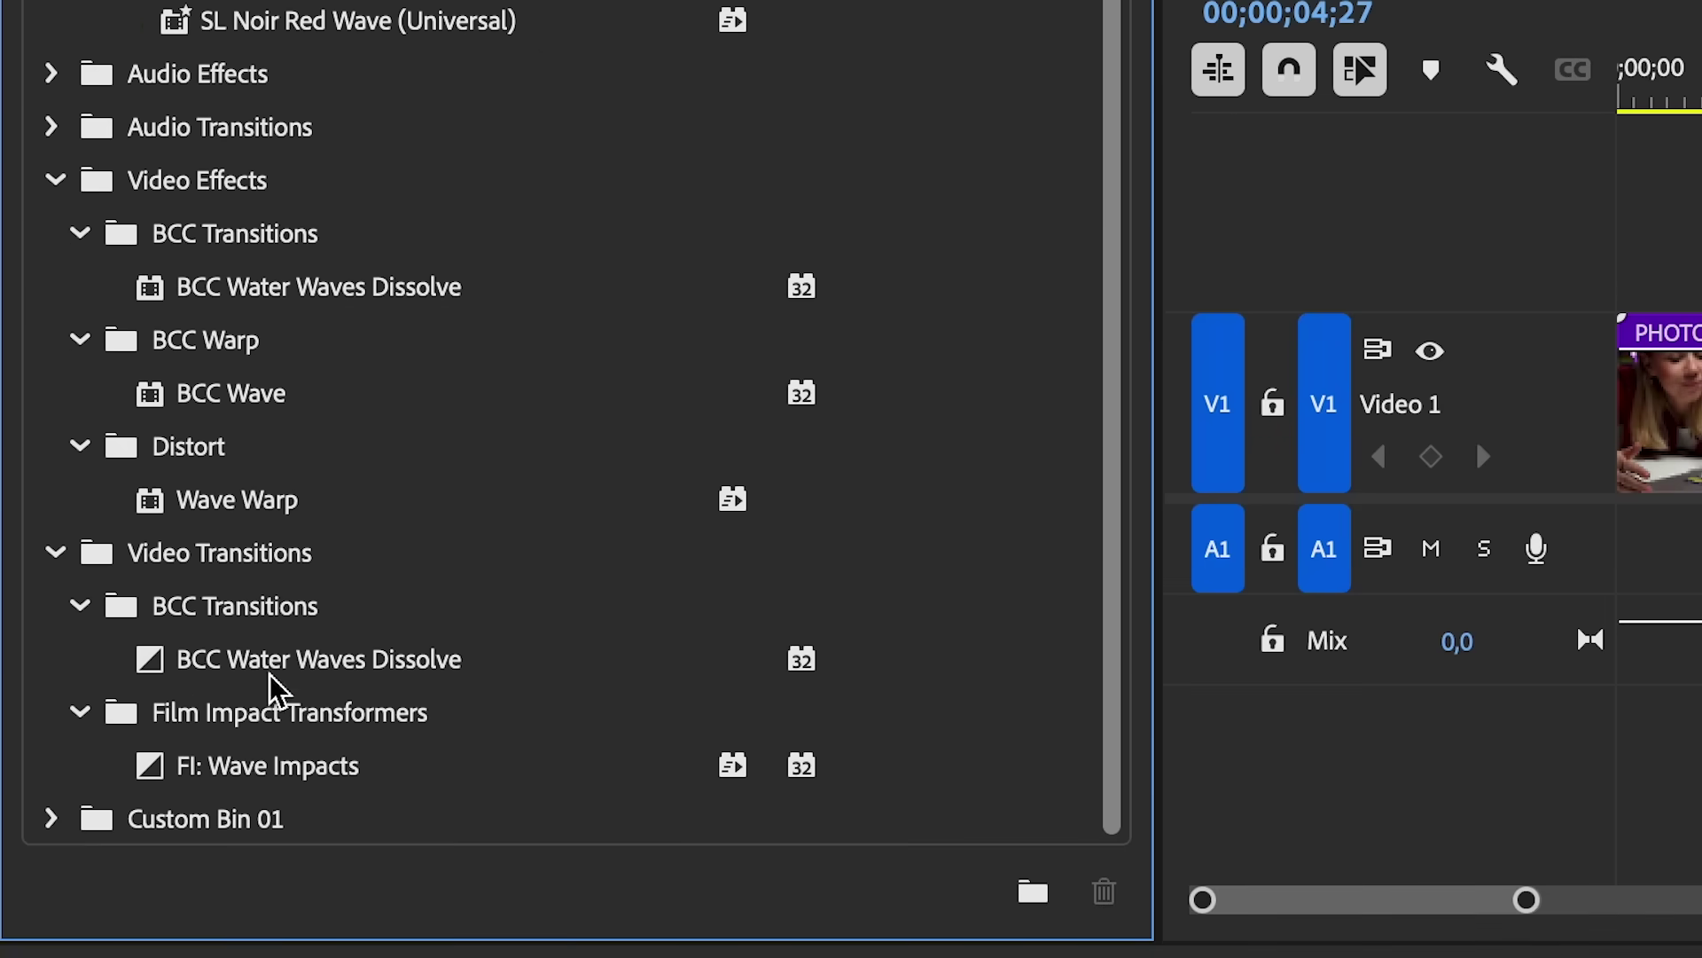
pyautogui.click(280, 768)
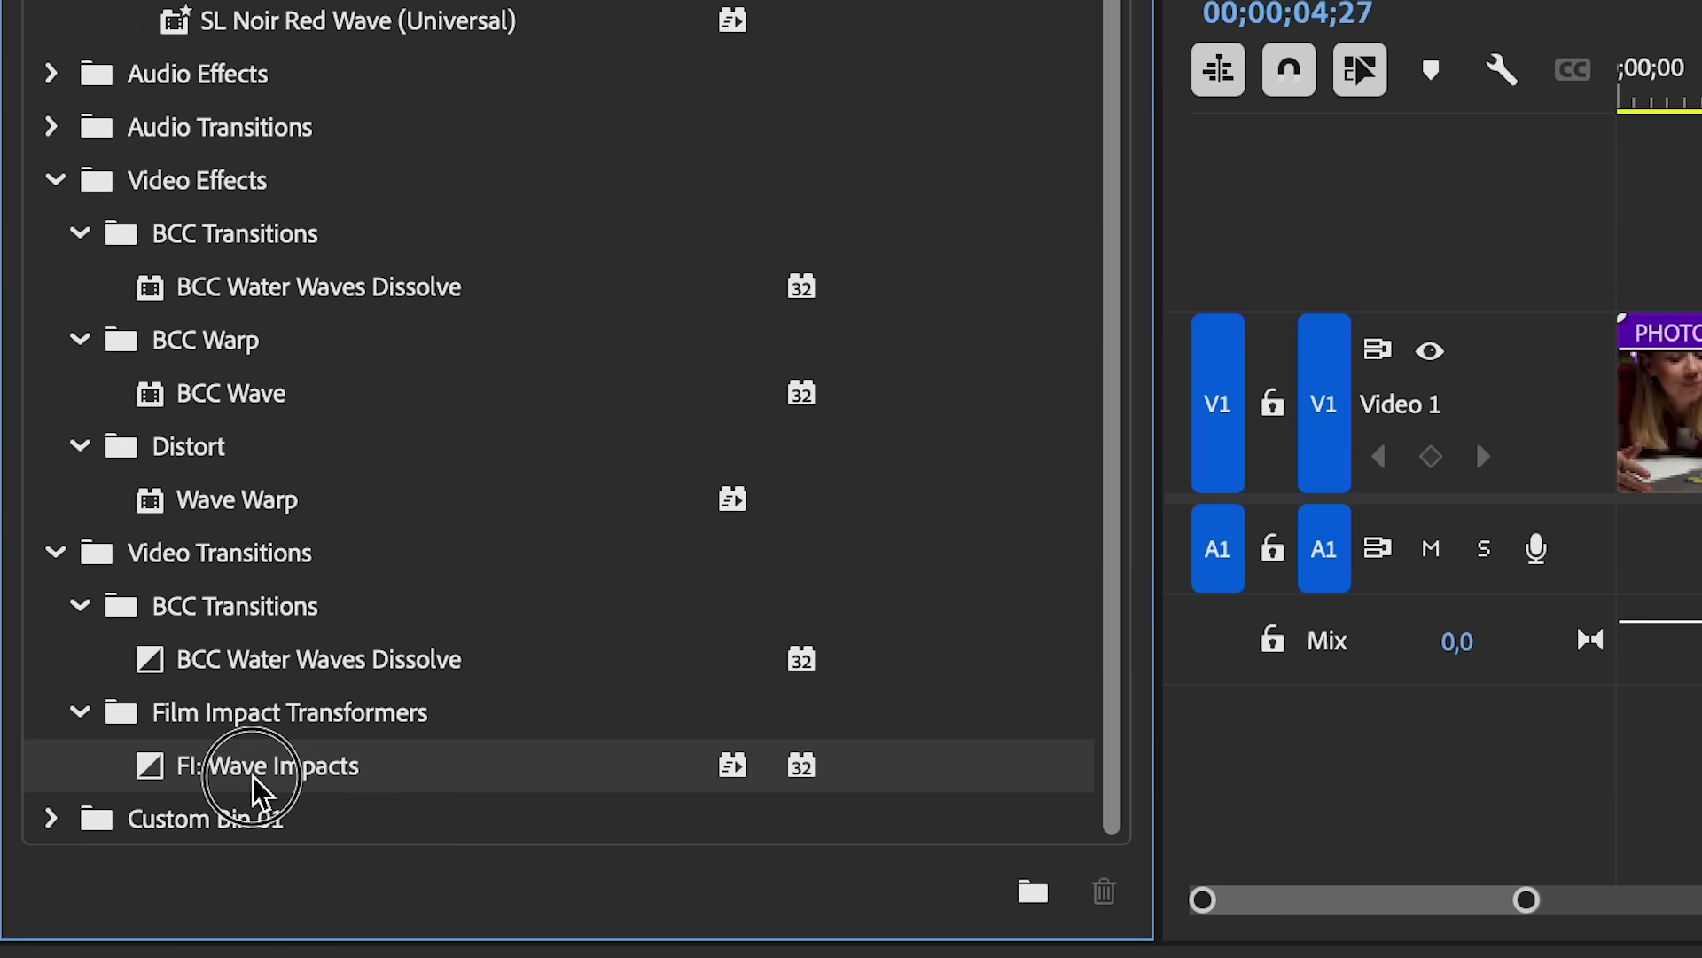
pyautogui.moveTo(253, 778); pyautogui.dragTo(1701, 421)
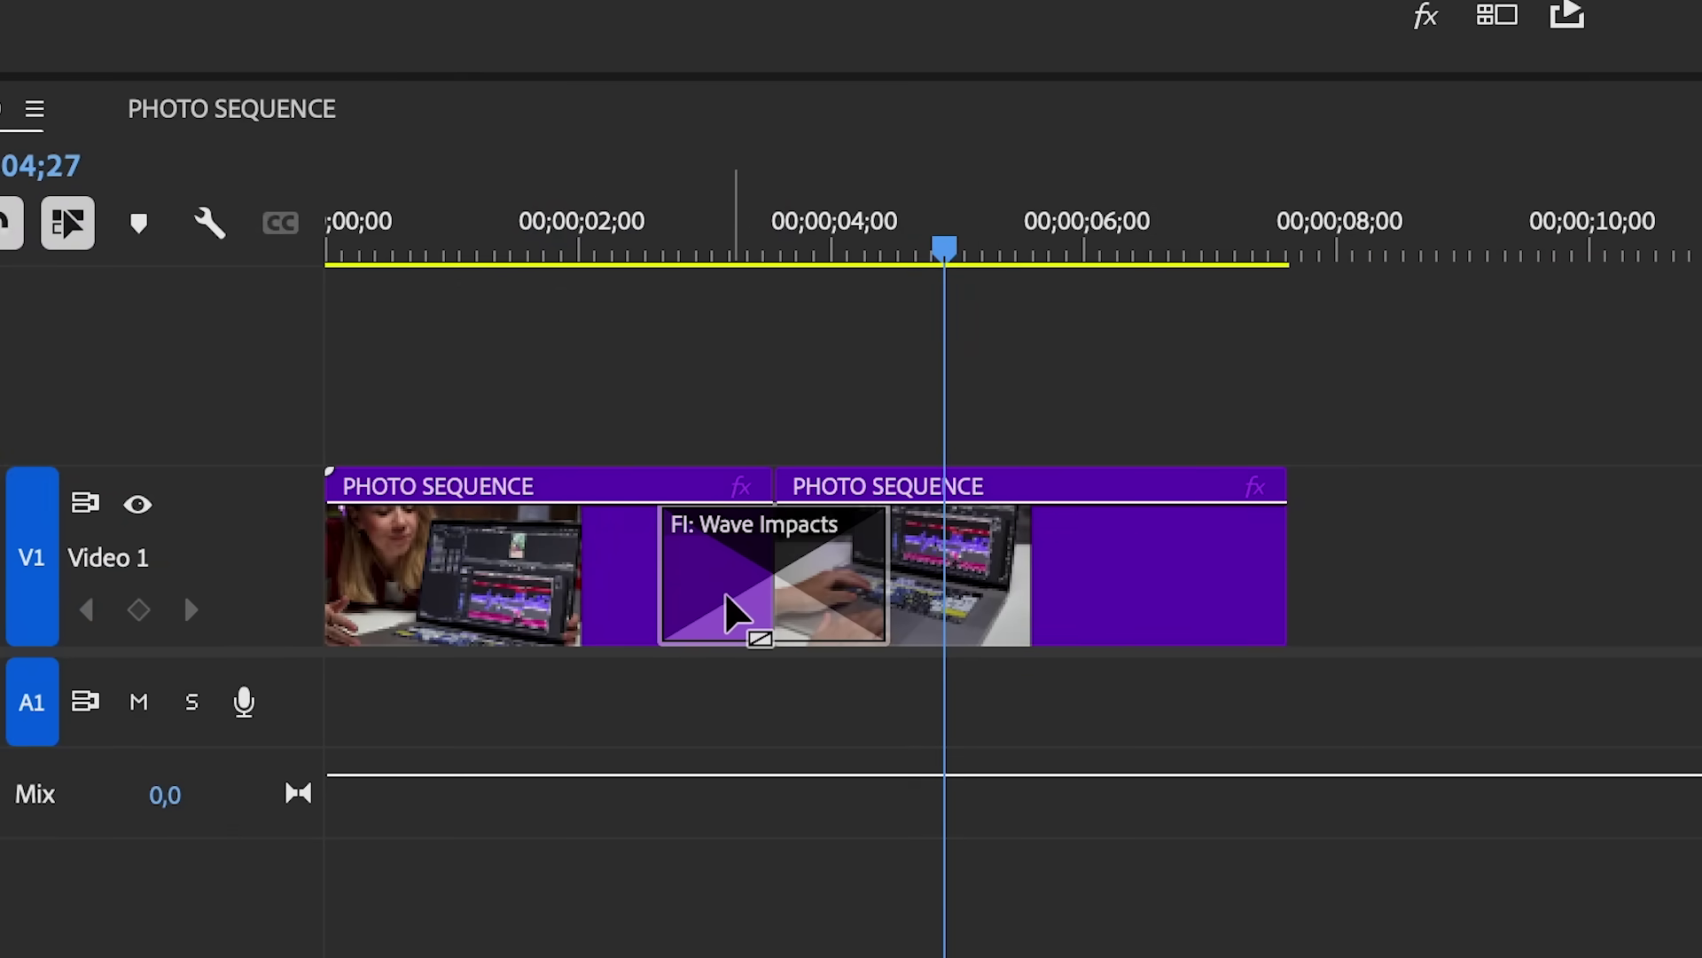
# Step: Play back the Wave Impacts transition and display its settings
pyautogui.click(525, 255)
pyautogui.press('space')
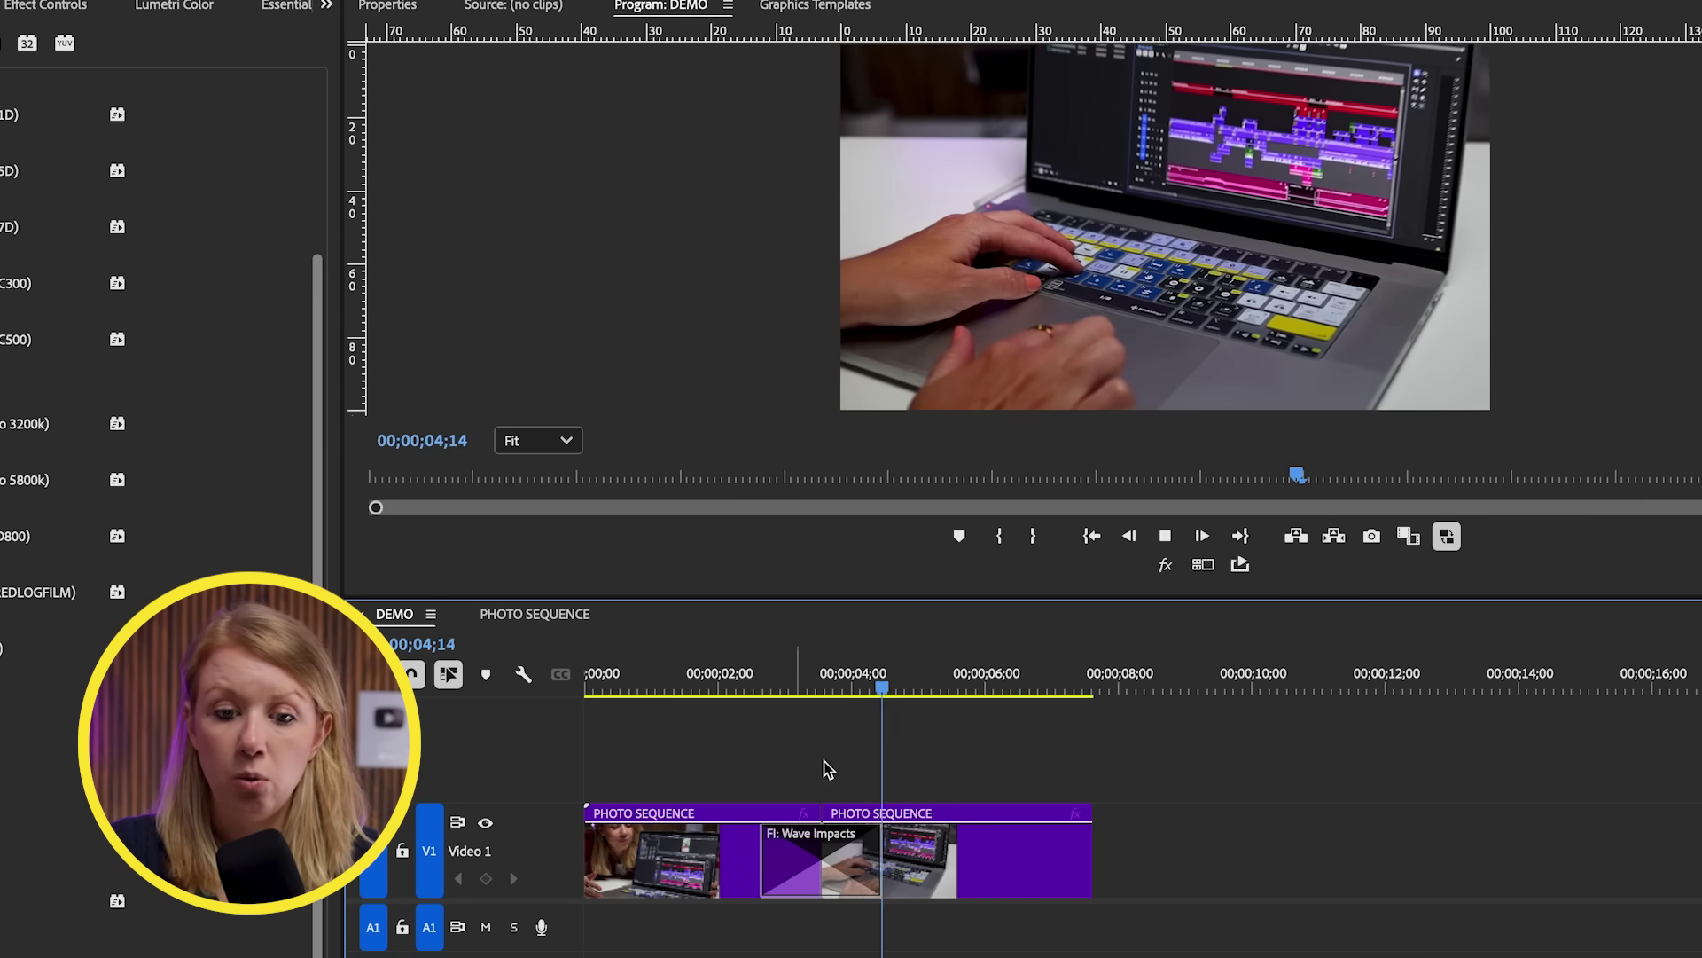
pyautogui.click(885, 696)
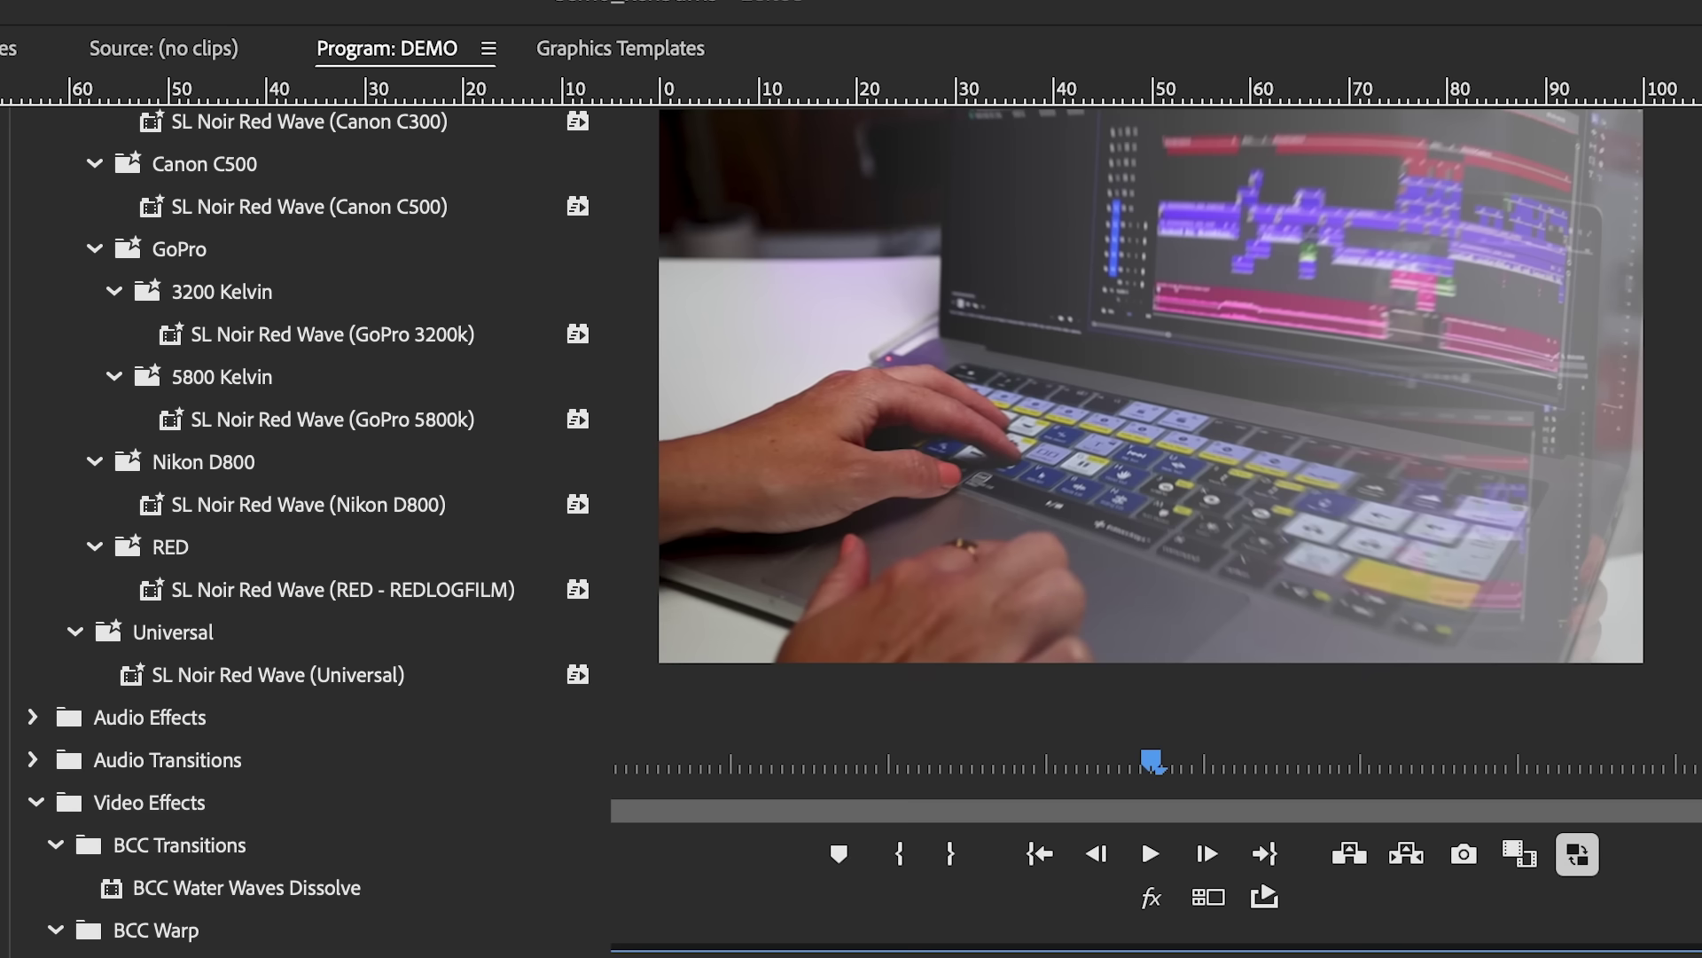
pyautogui.hotkey('shift', '5')
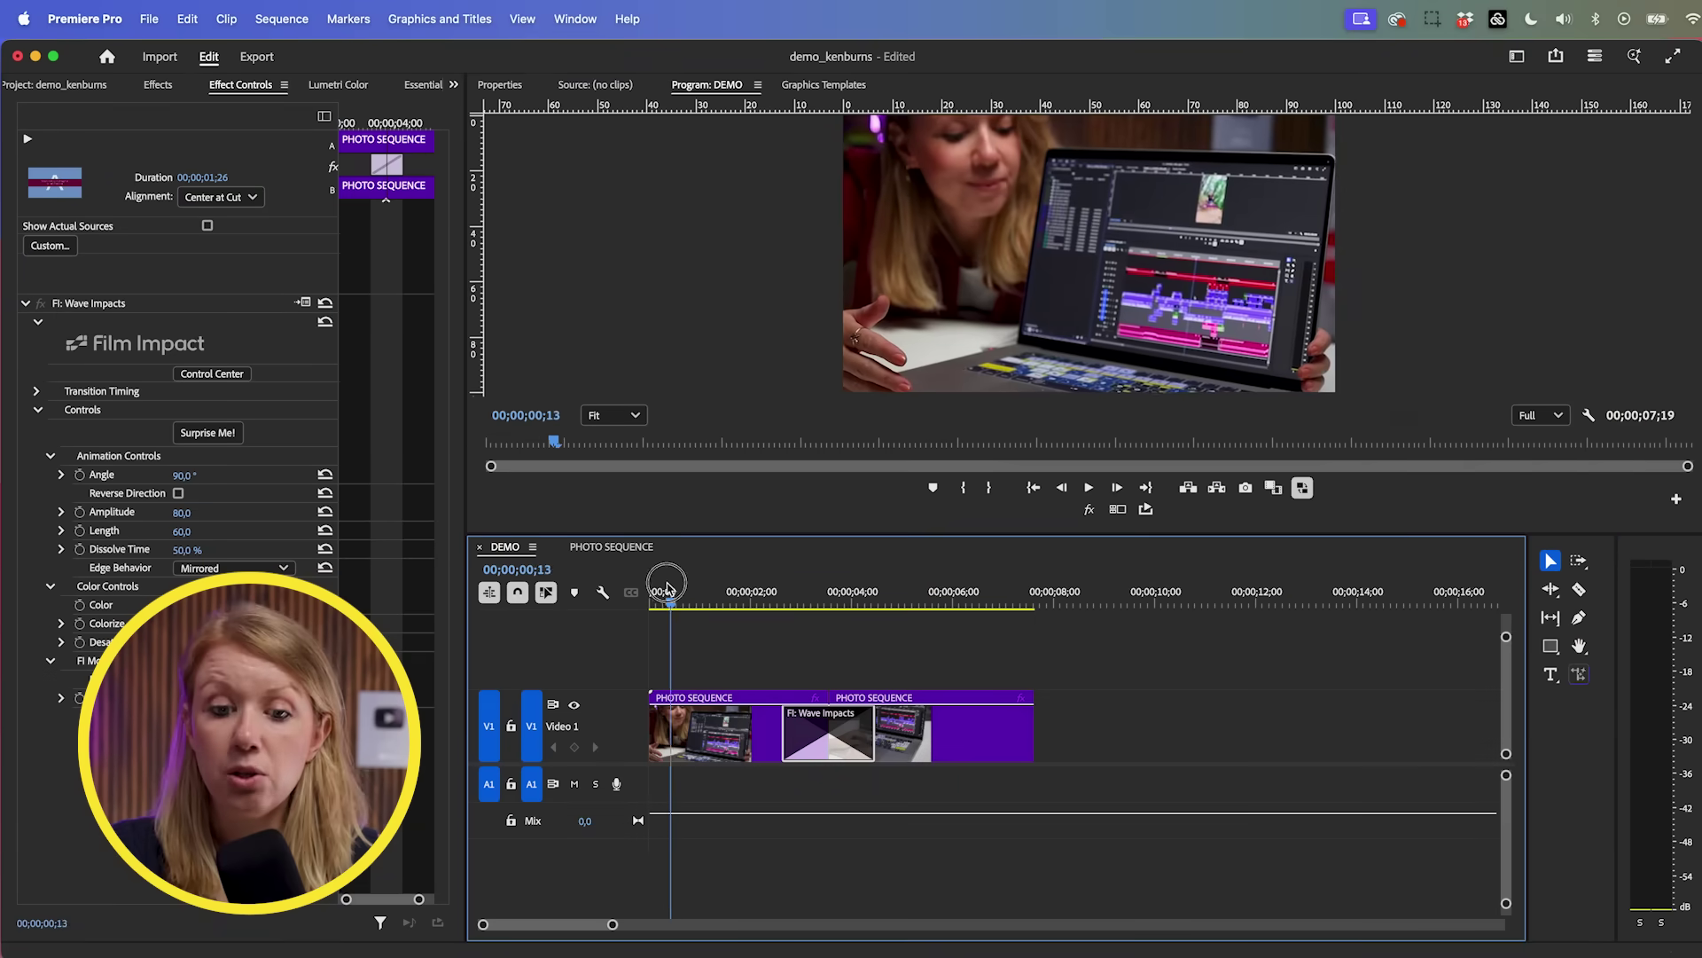
pyautogui.moveTo(666, 587); pyautogui.dragTo(741, 633)
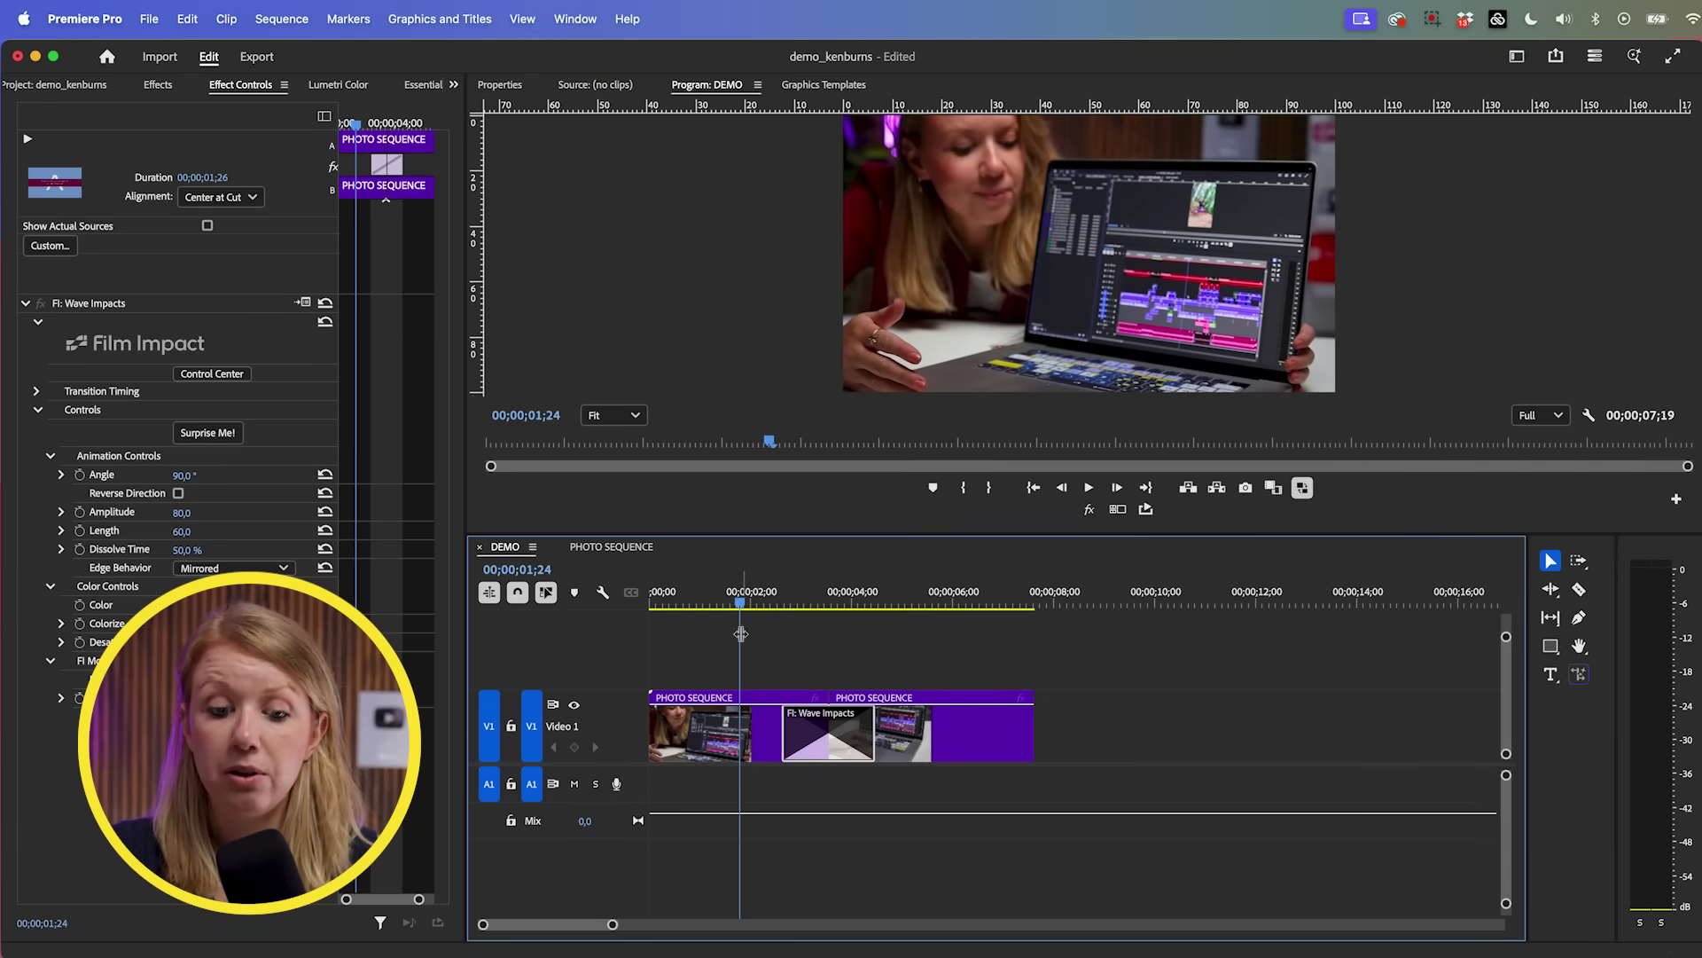
# Step: Set the Dolly of the first FI: Motion Tween in PHOTO SEQUENCE to 2
pyautogui.click(610, 548)
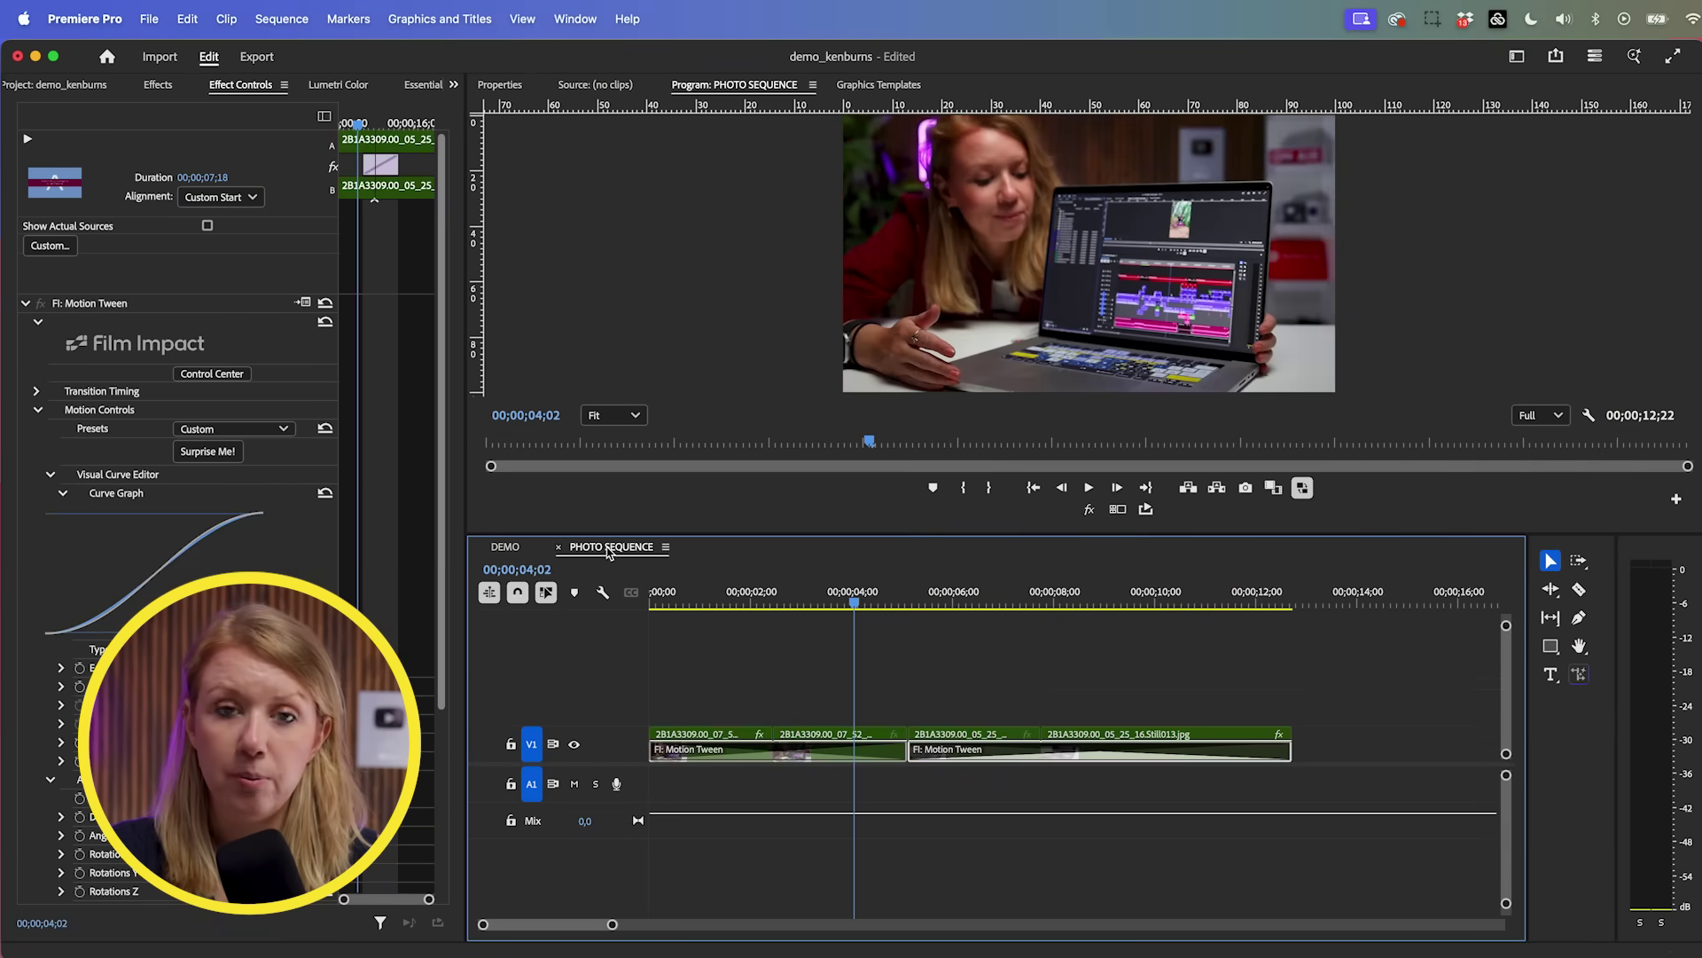
pyautogui.click(792, 755)
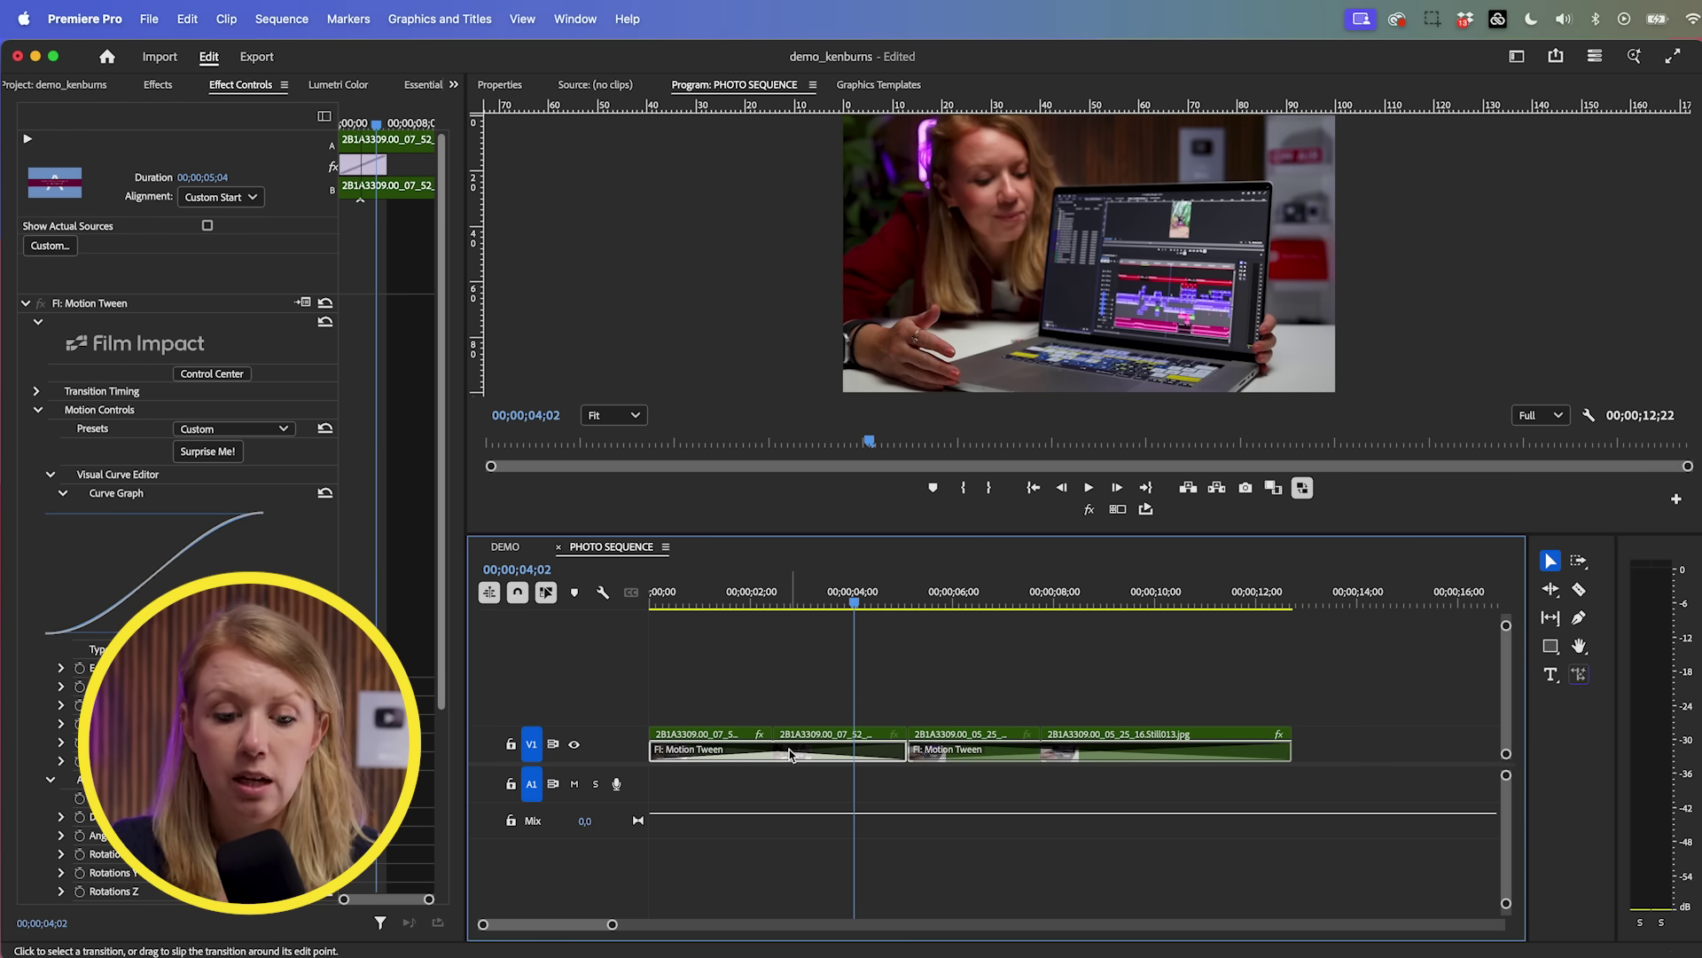
pyautogui.scroll(-5, 264, 527)
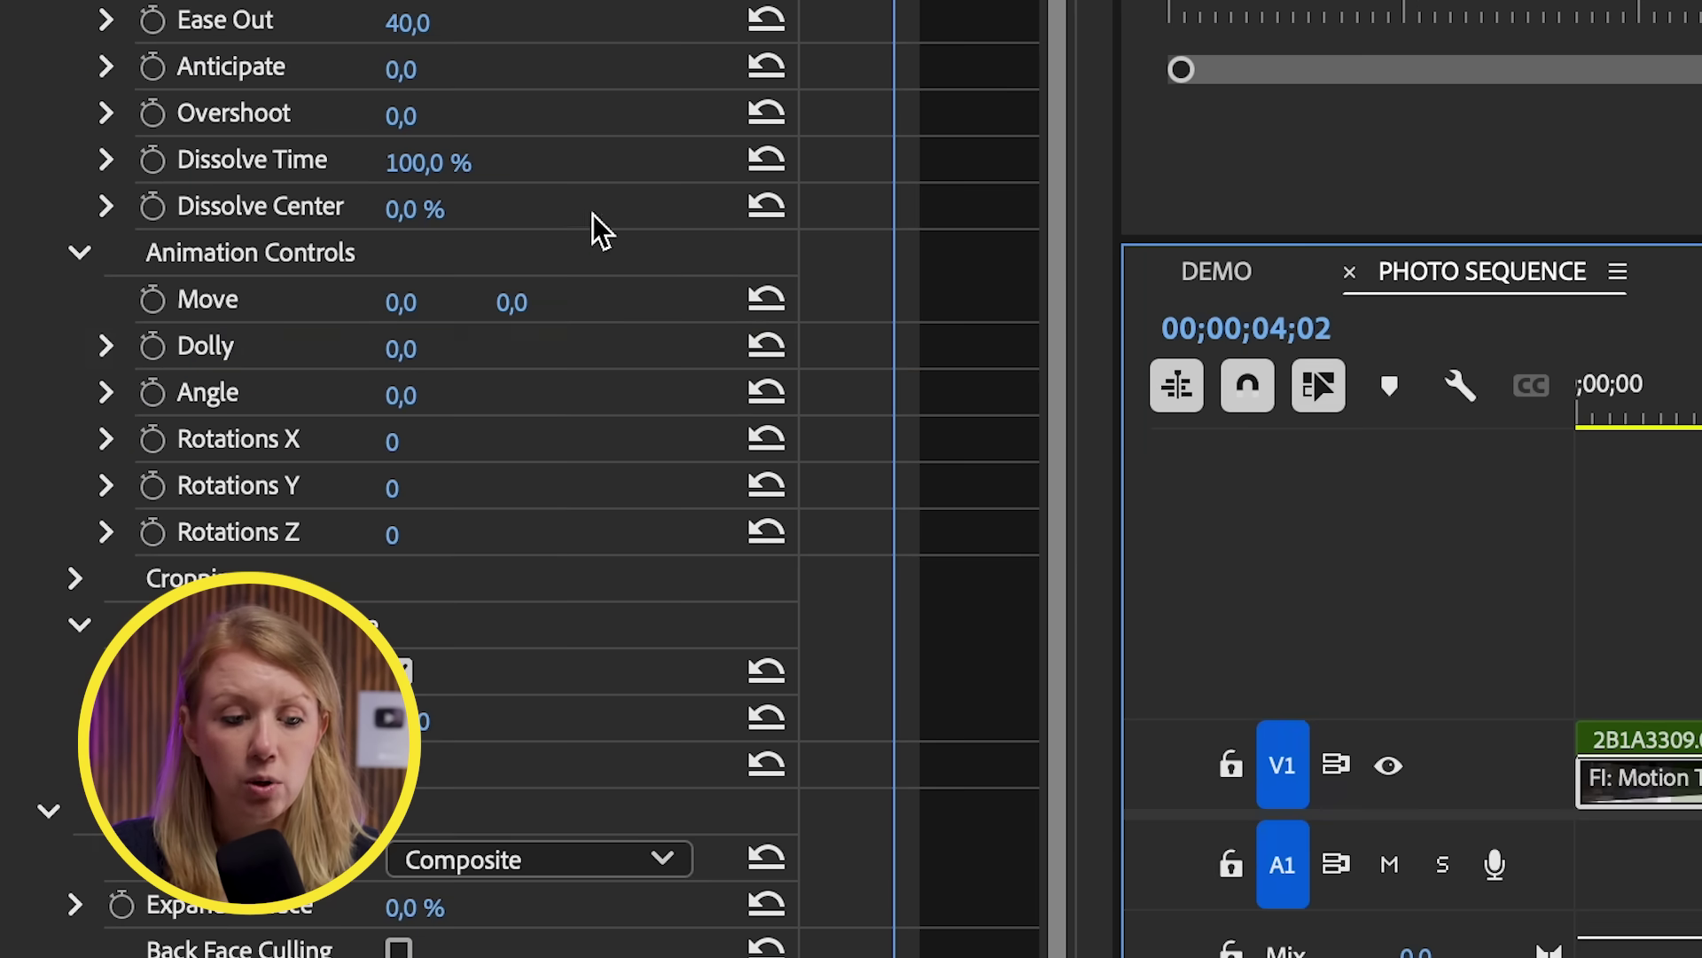
pyautogui.click(406, 371)
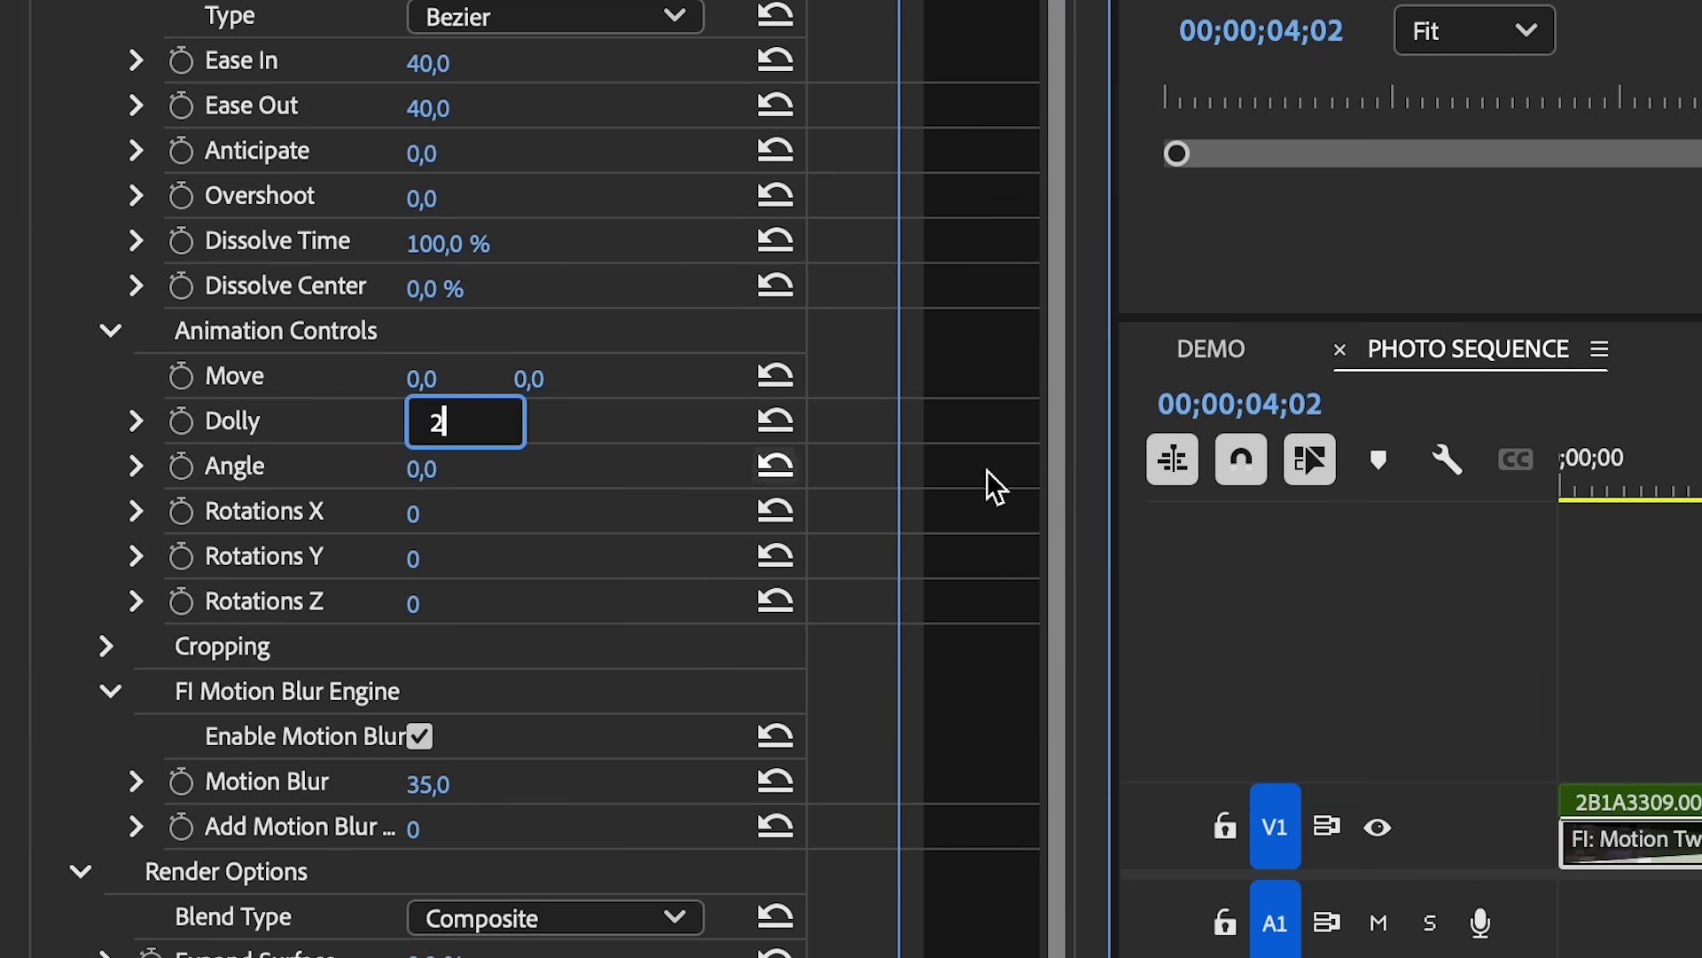
pyautogui.press('Return')
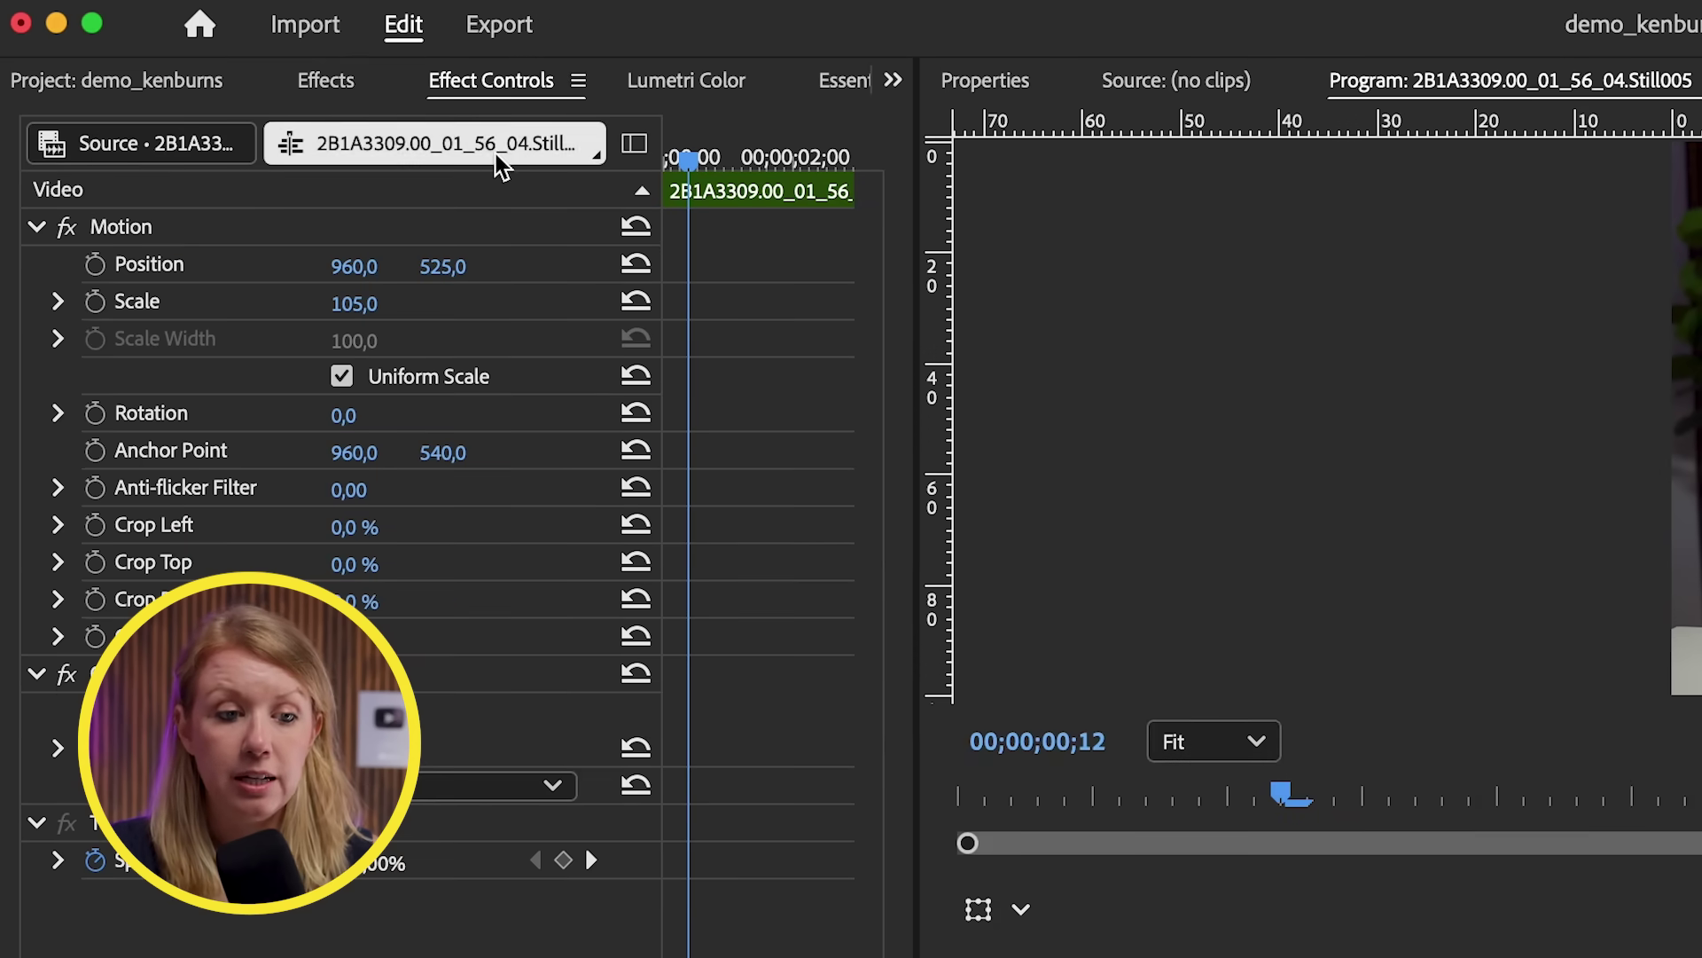
# Step: Apply FI: Grow FX to the still with a 15% grow rate and a lower anchor
pyautogui.click(328, 95)
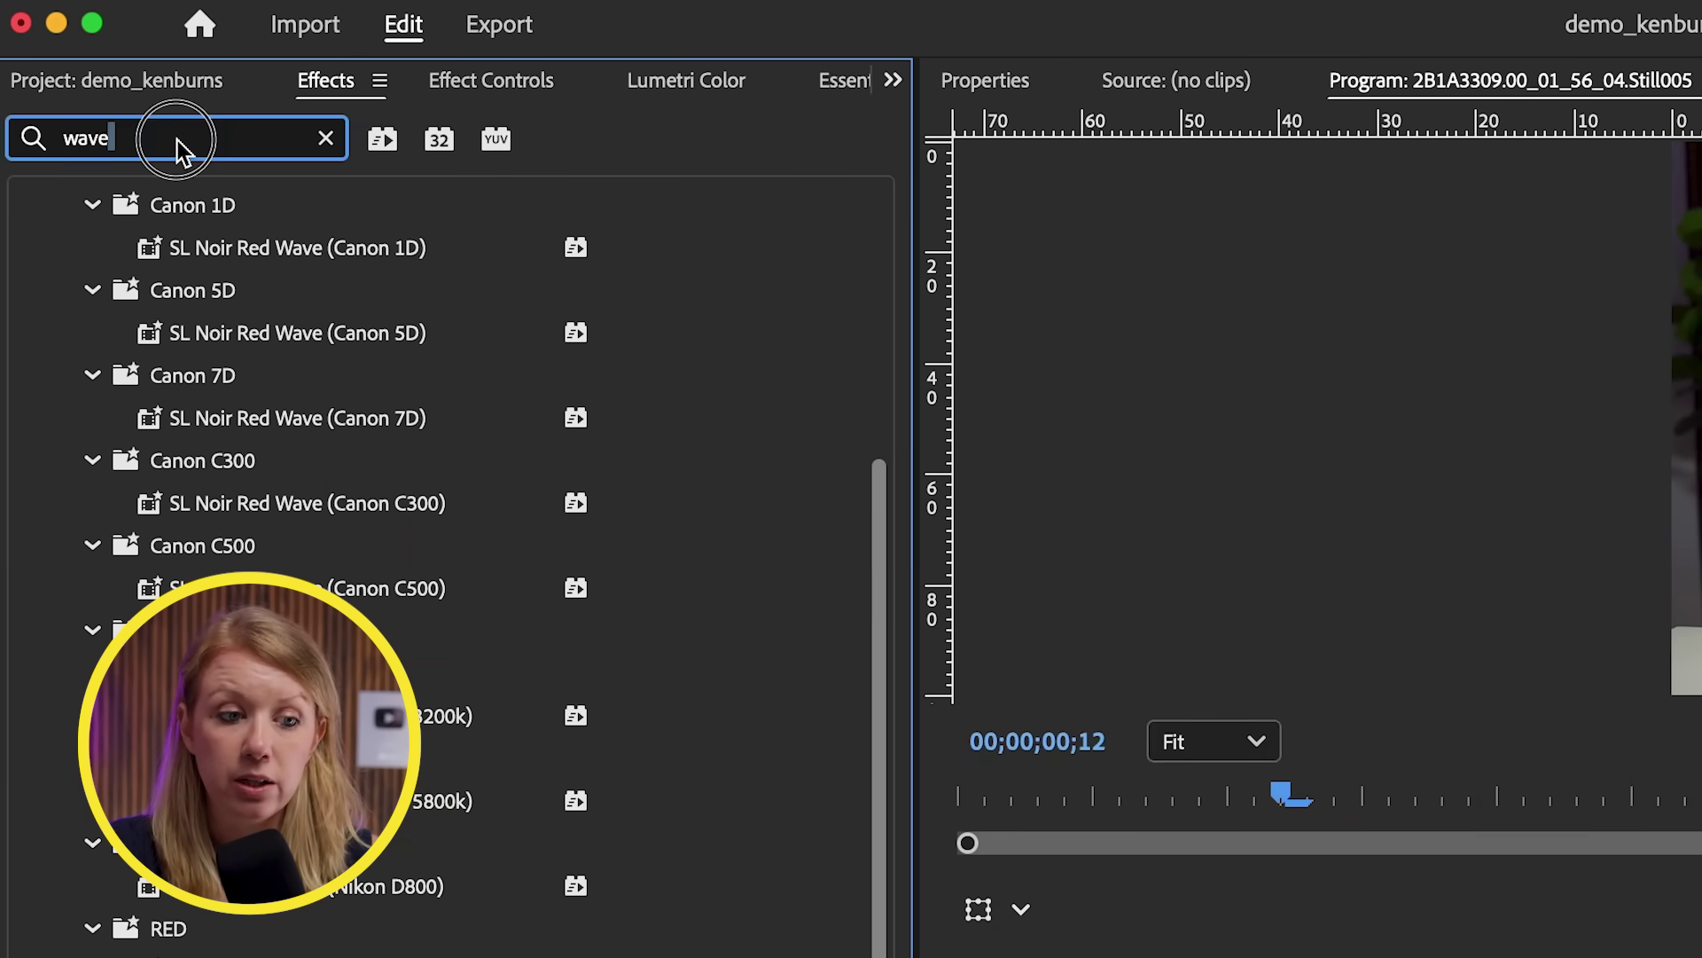
pyautogui.write('grow')
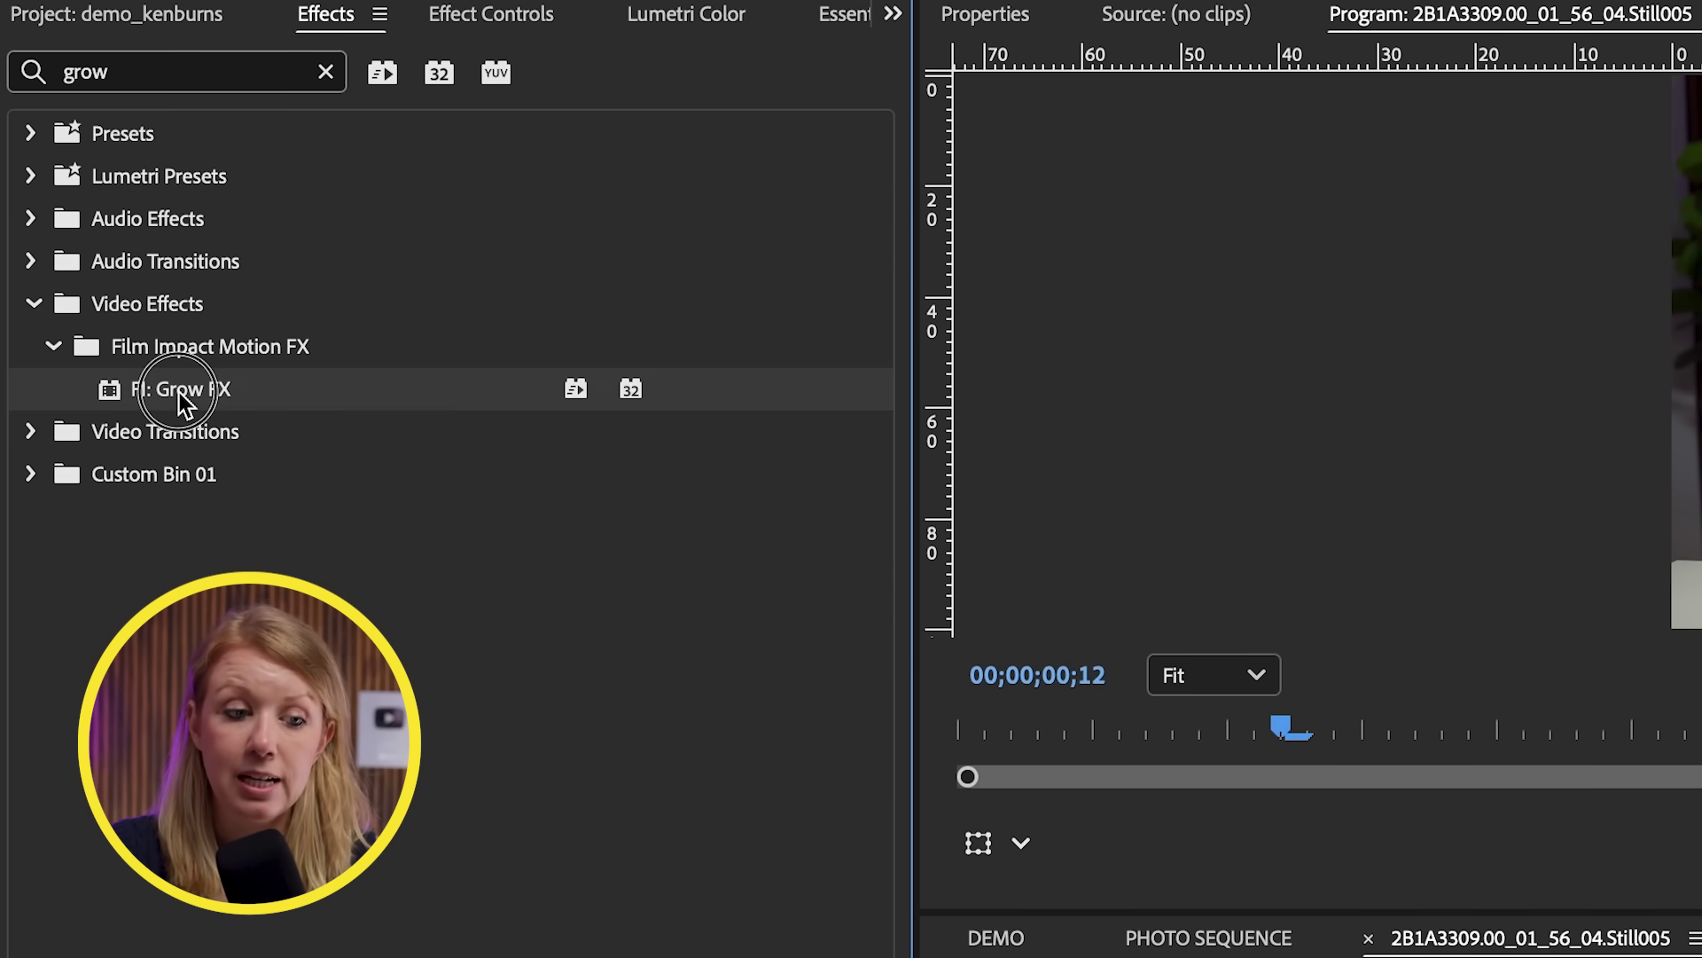
pyautogui.moveTo(182, 403); pyautogui.dragTo(838, 566)
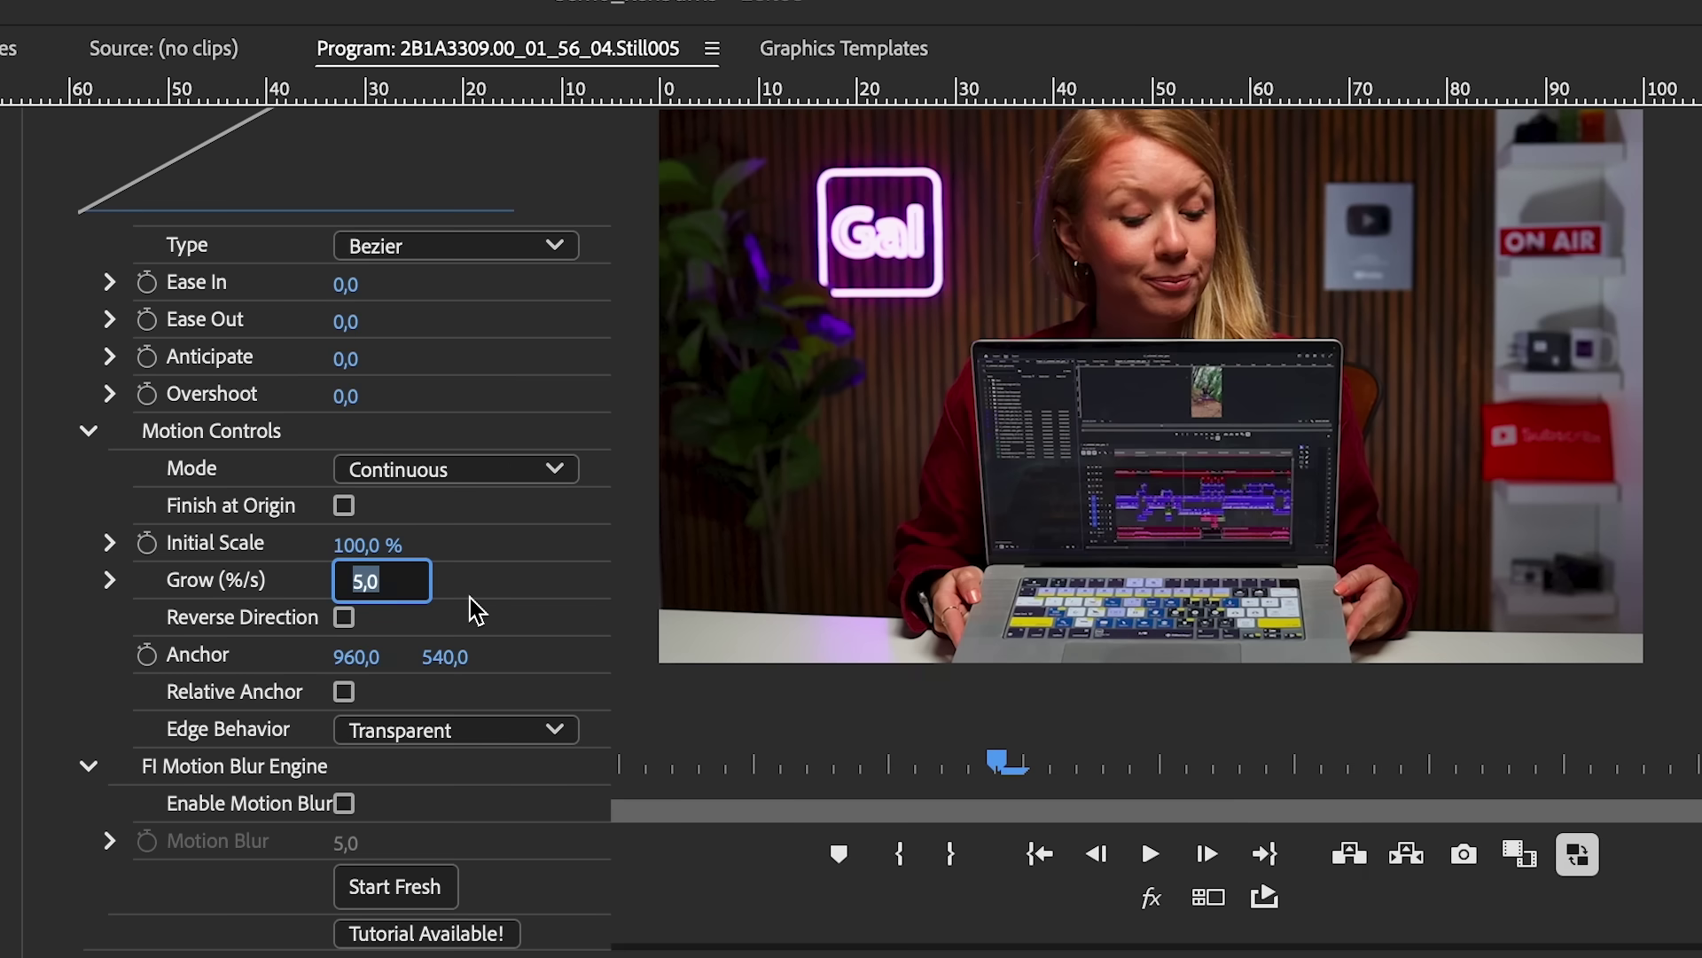
pyautogui.press('Return')
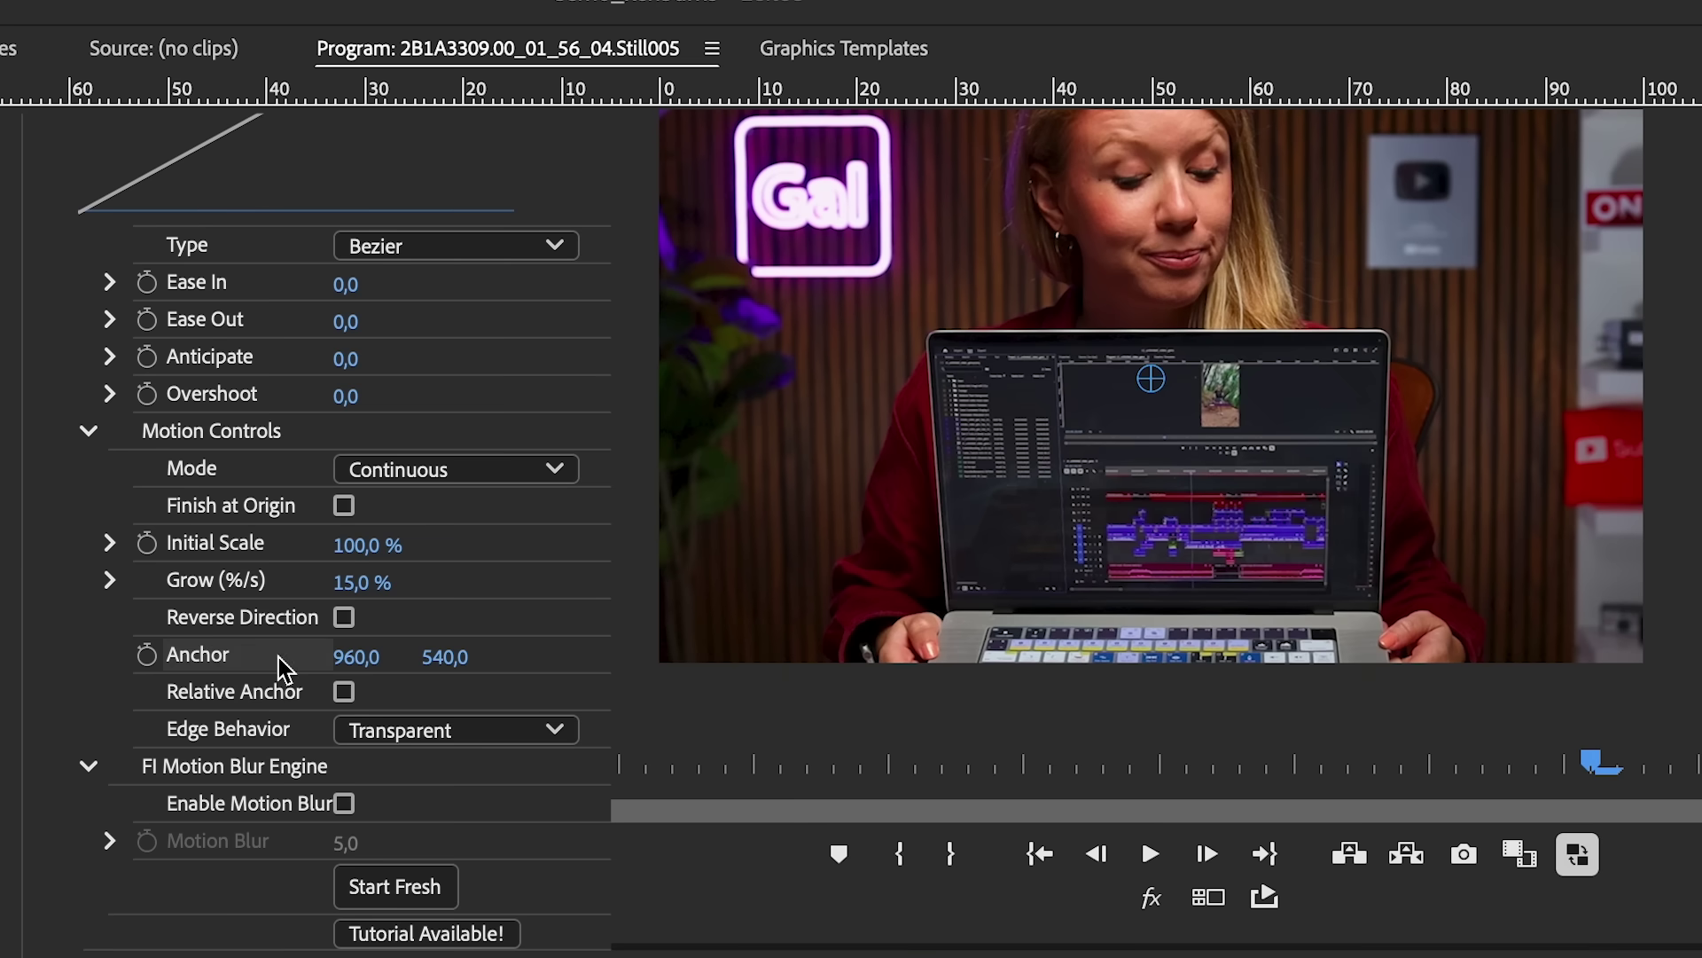
pyautogui.moveTo(448, 657); pyautogui.dragTo(855, 657)
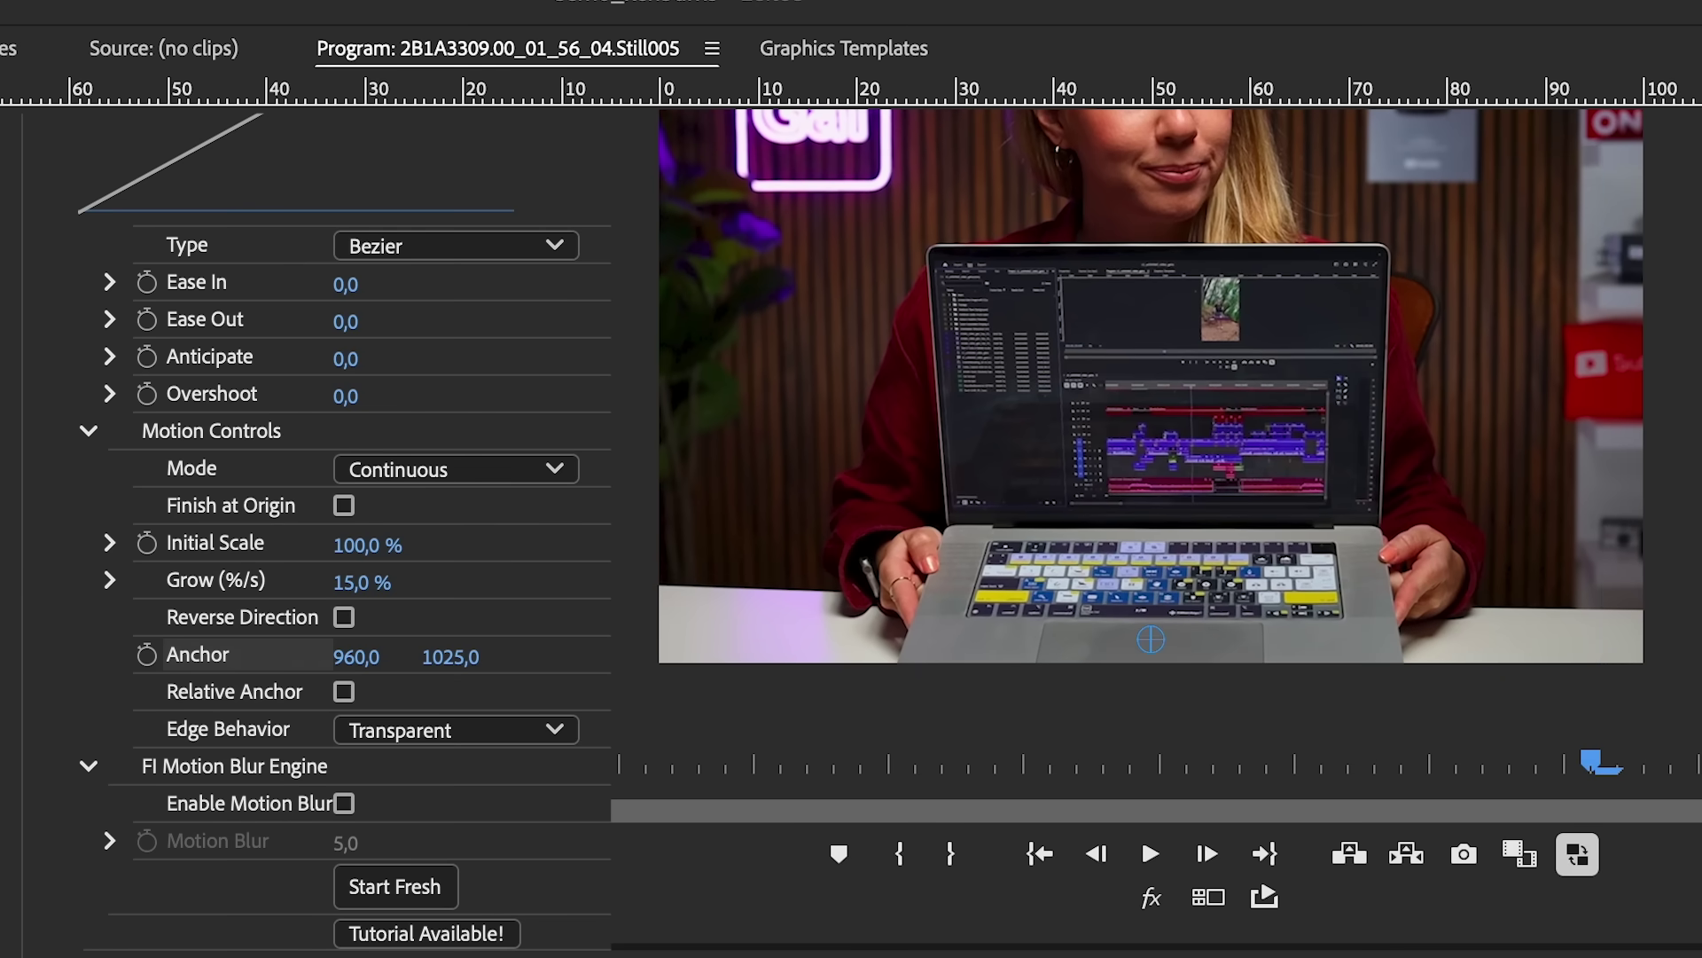
# Step: Preview the zoom, set Ease In 43 and Ease Out 37, and replay it
pyautogui.press('space')
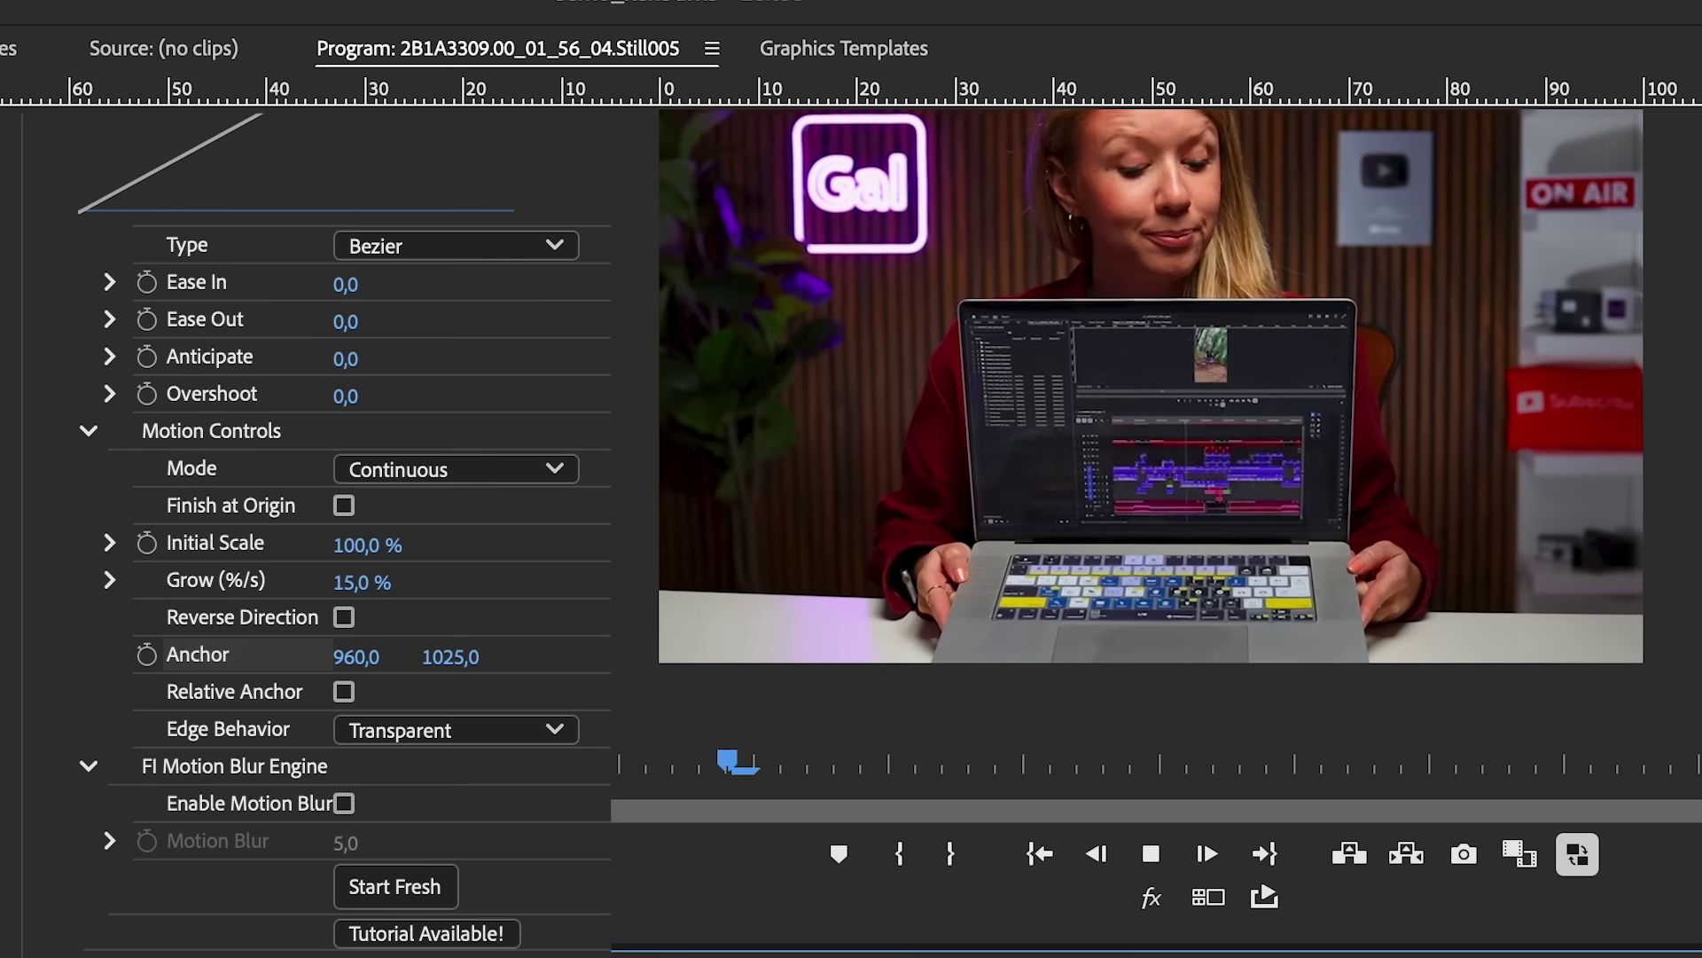
pyautogui.press('space')
pyautogui.scroll(3, 346, 443)
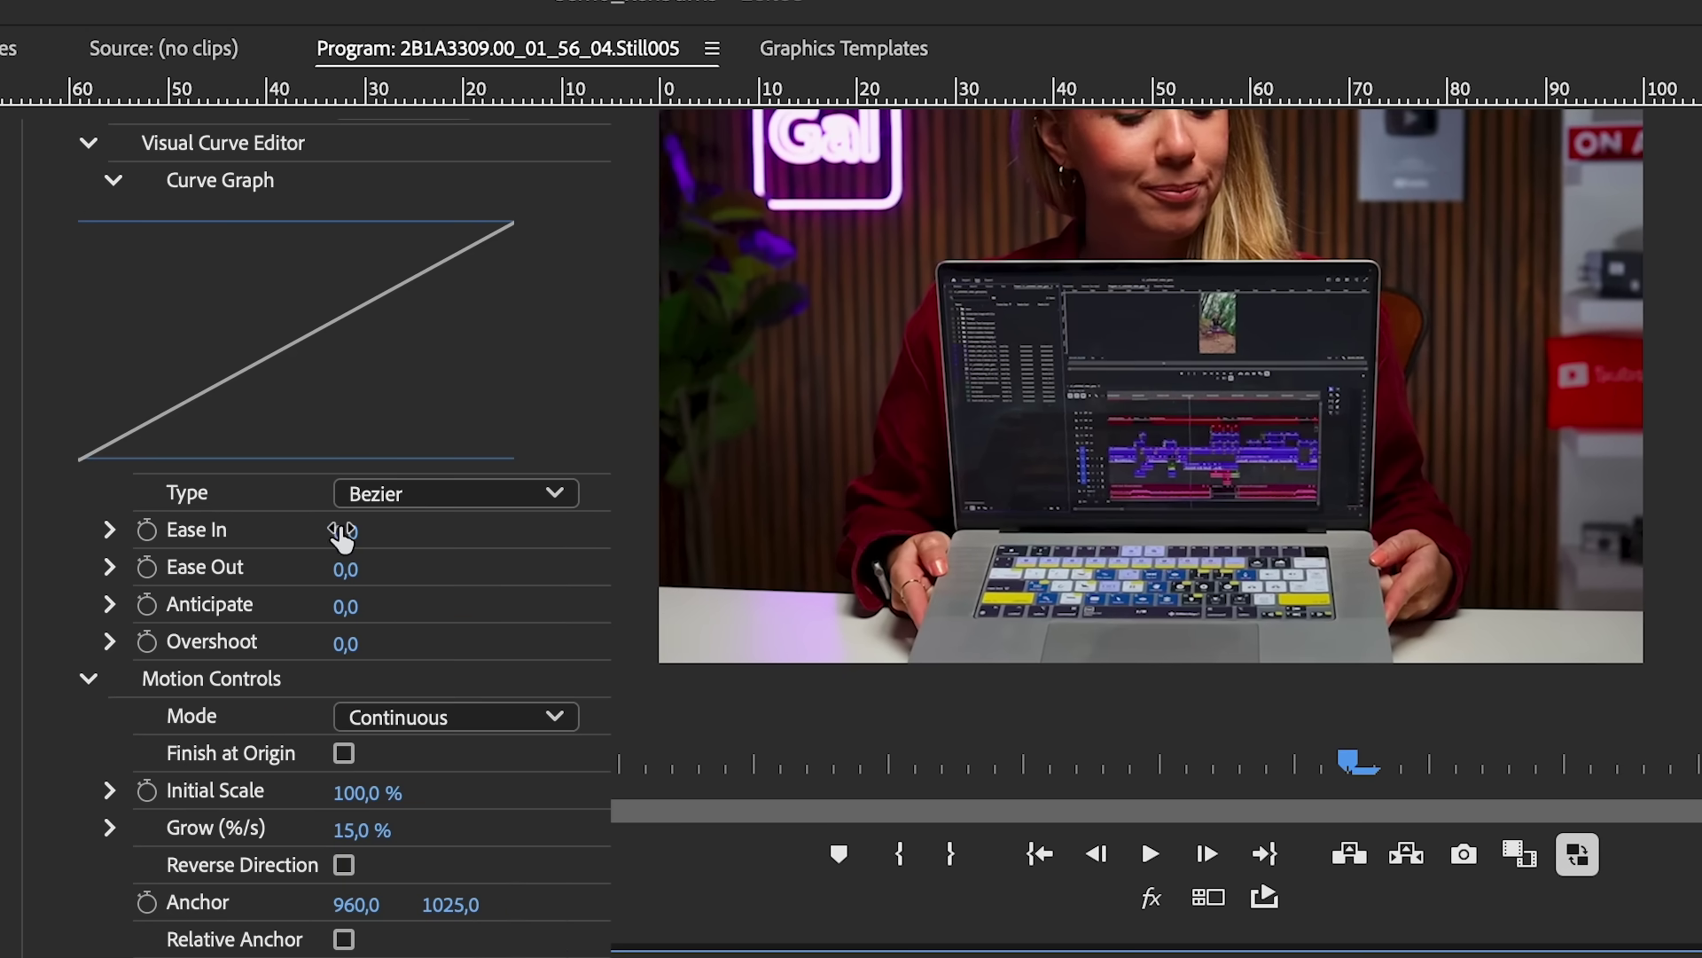
pyautogui.moveTo(342, 532); pyautogui.dragTo(370, 568)
pyautogui.press('space')
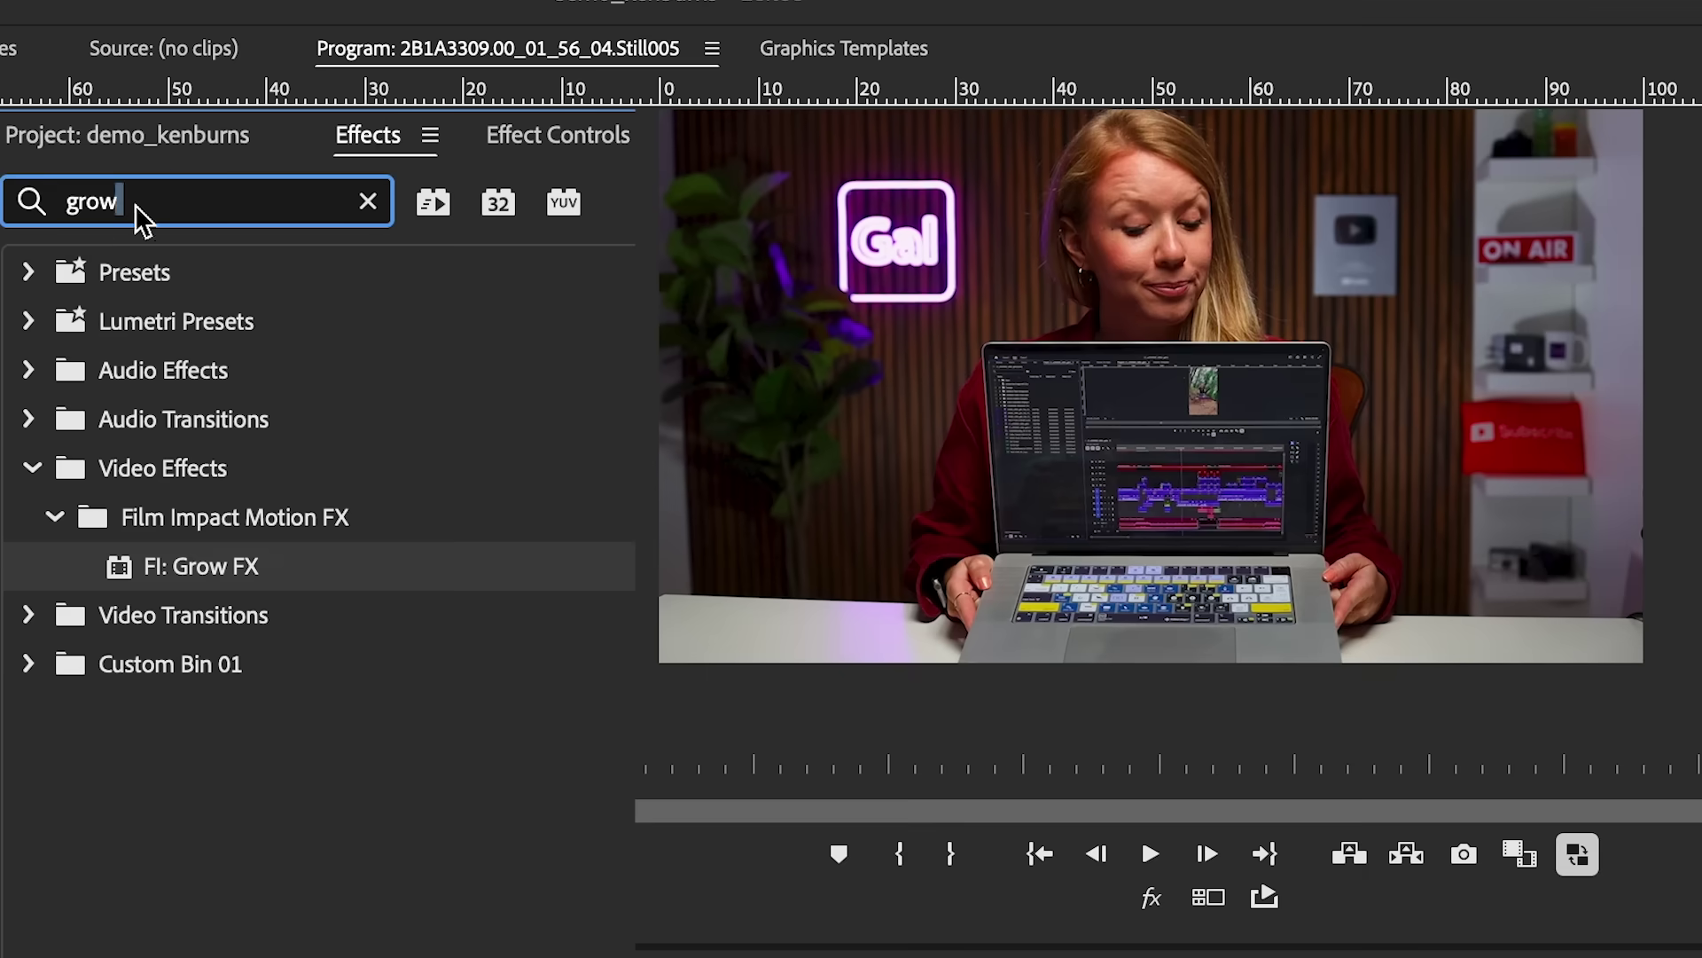
# Step: Search 'shr' for FI: Shrink FX and preview the still's 10% shrink move
pyautogui.doubleClick(136, 214)
pyautogui.write('shr')
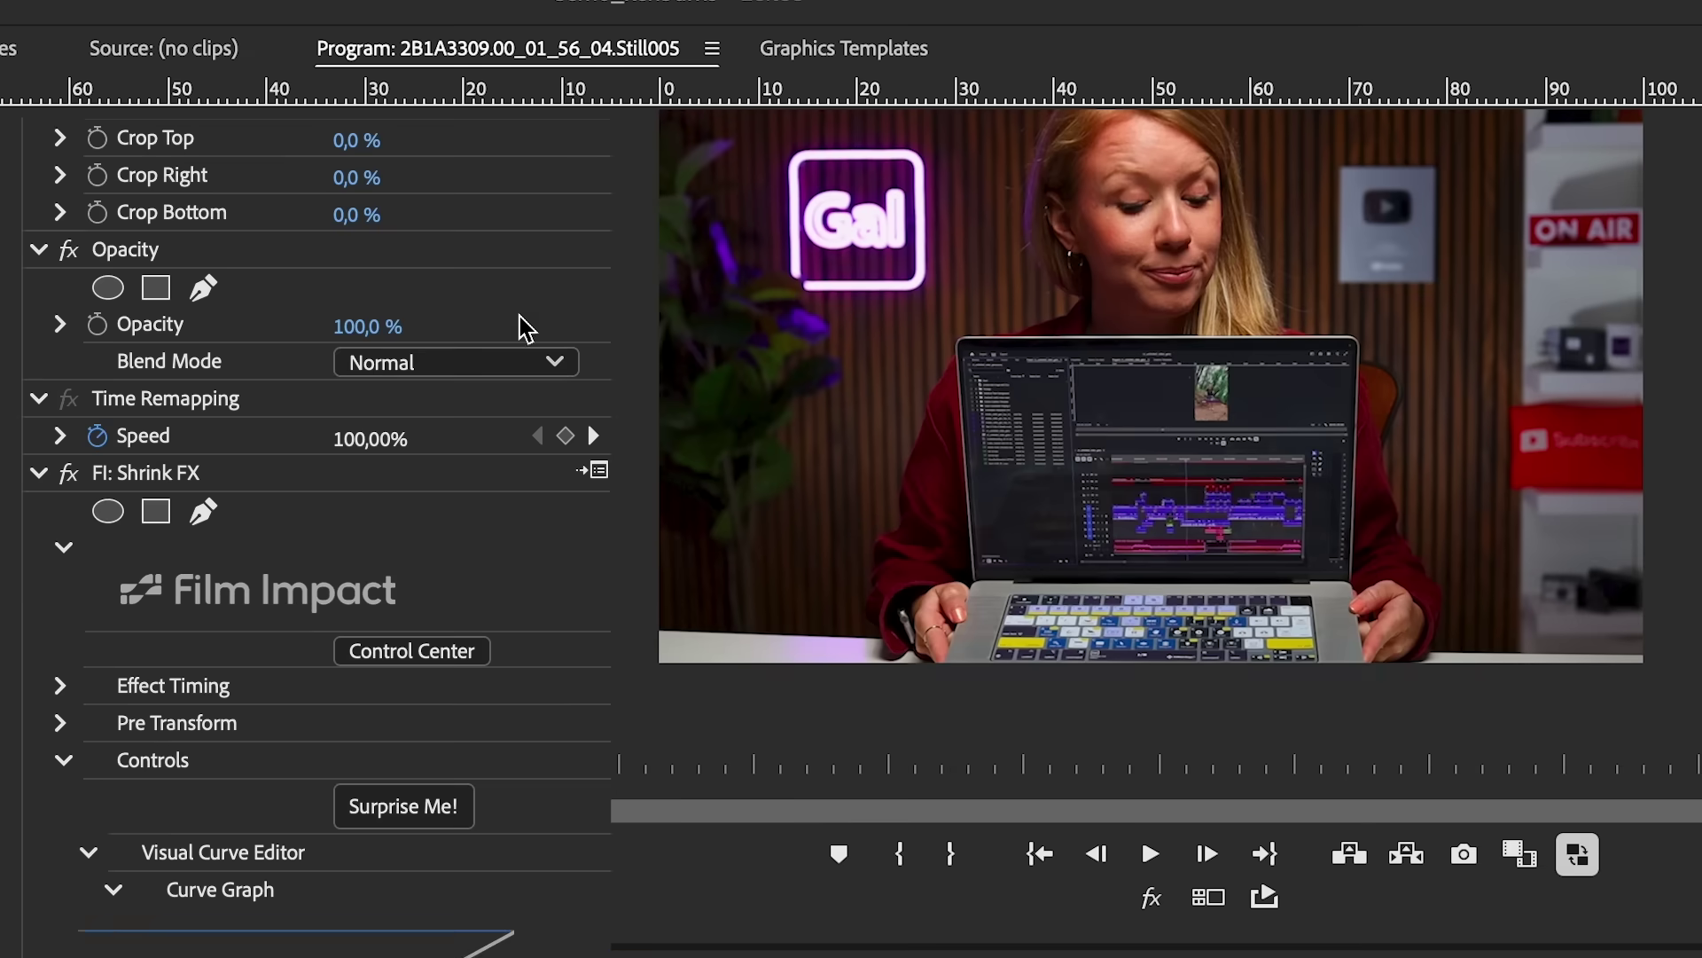
pyautogui.scroll(-10, 589, 597)
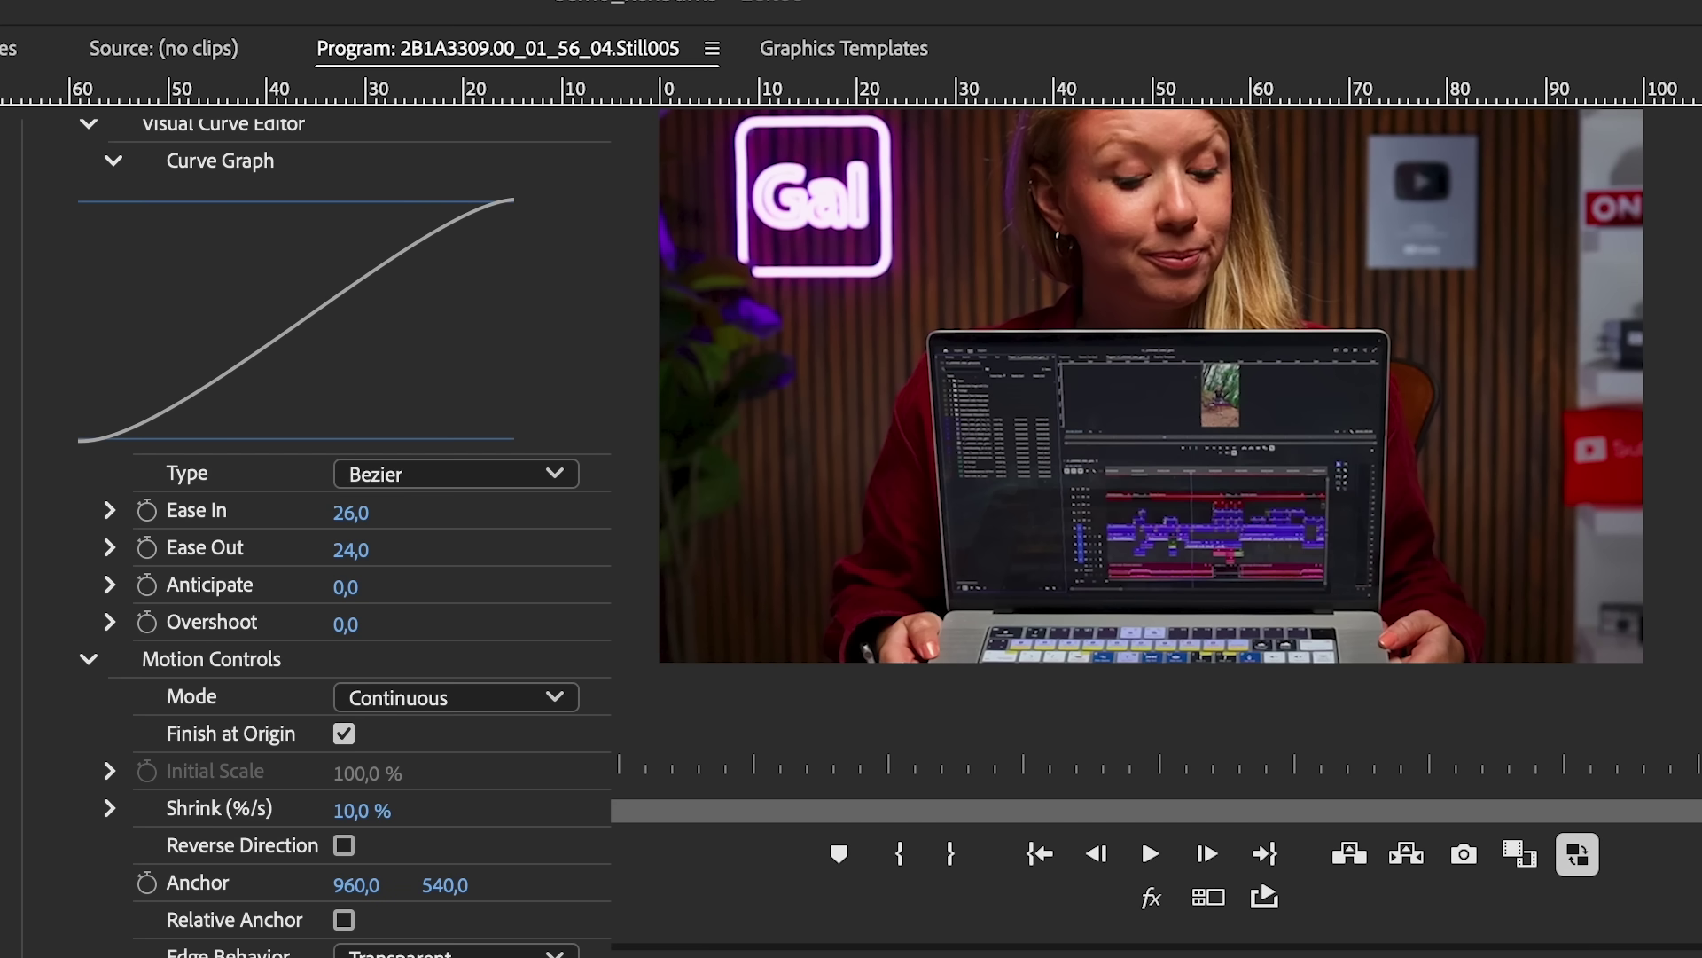
pyautogui.press('space')
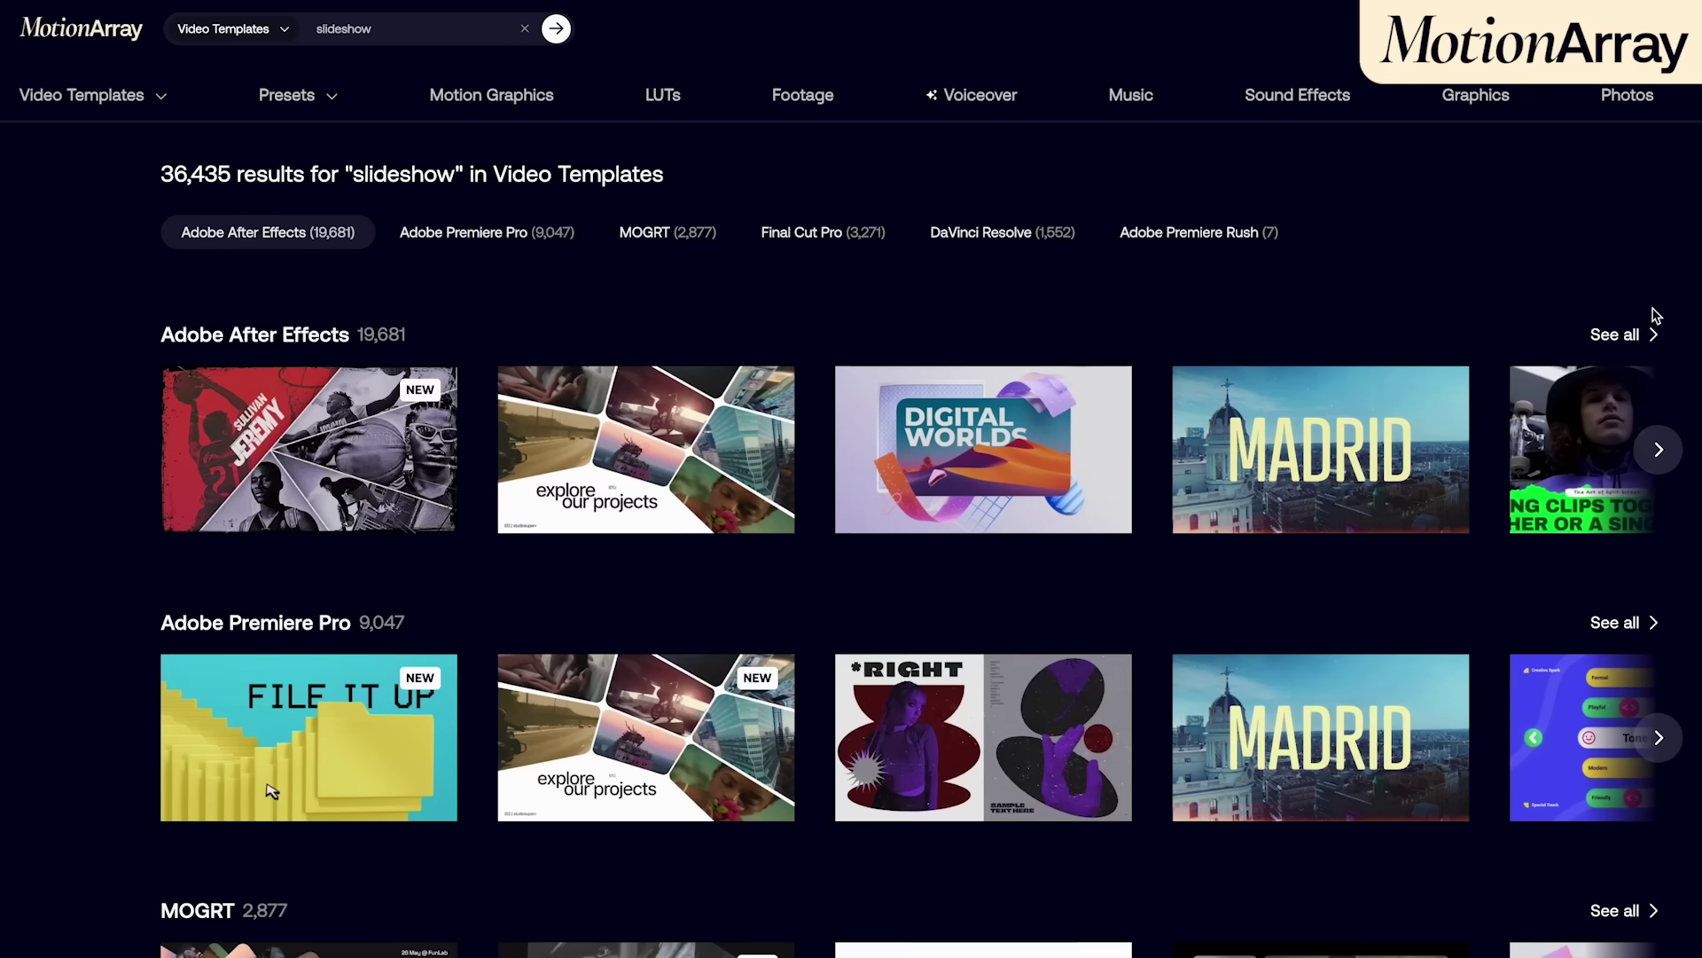
# Step: Download Motion Array's Modular Multiscreens template and open its .prproj in Premiere Pro
pyautogui.scroll(-1, 272, 725)
pyautogui.scroll(-9, 272, 726)
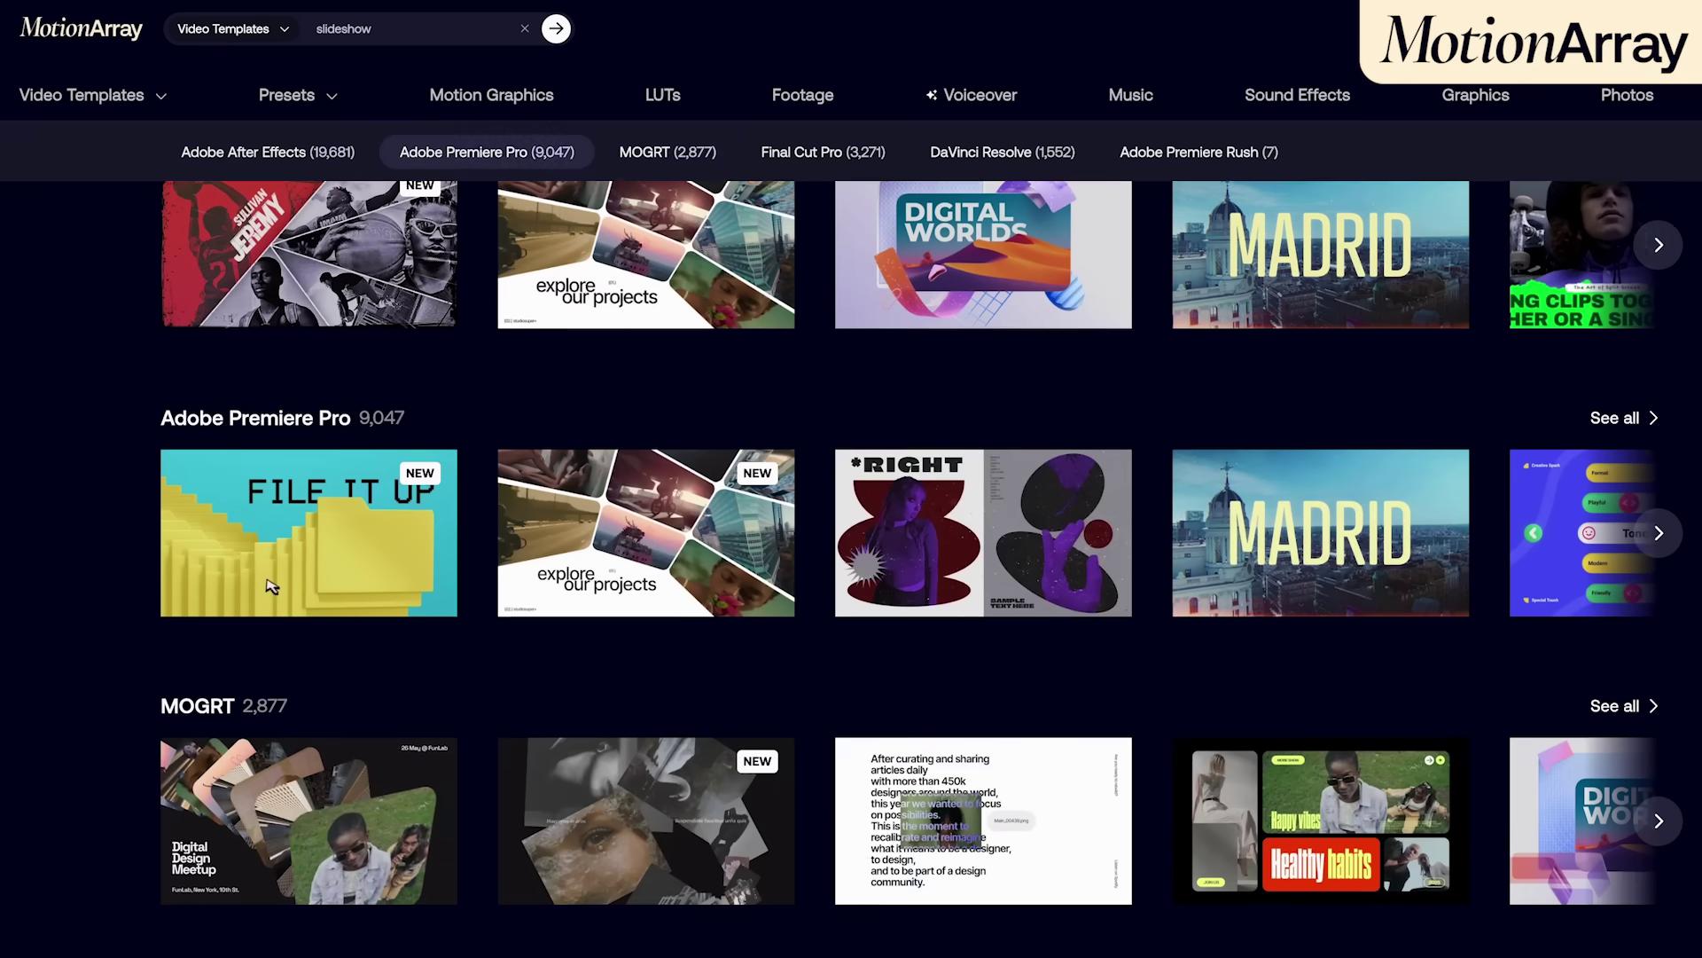
pyautogui.scroll(-1, 271, 755)
pyautogui.scroll(-1, 272, 645)
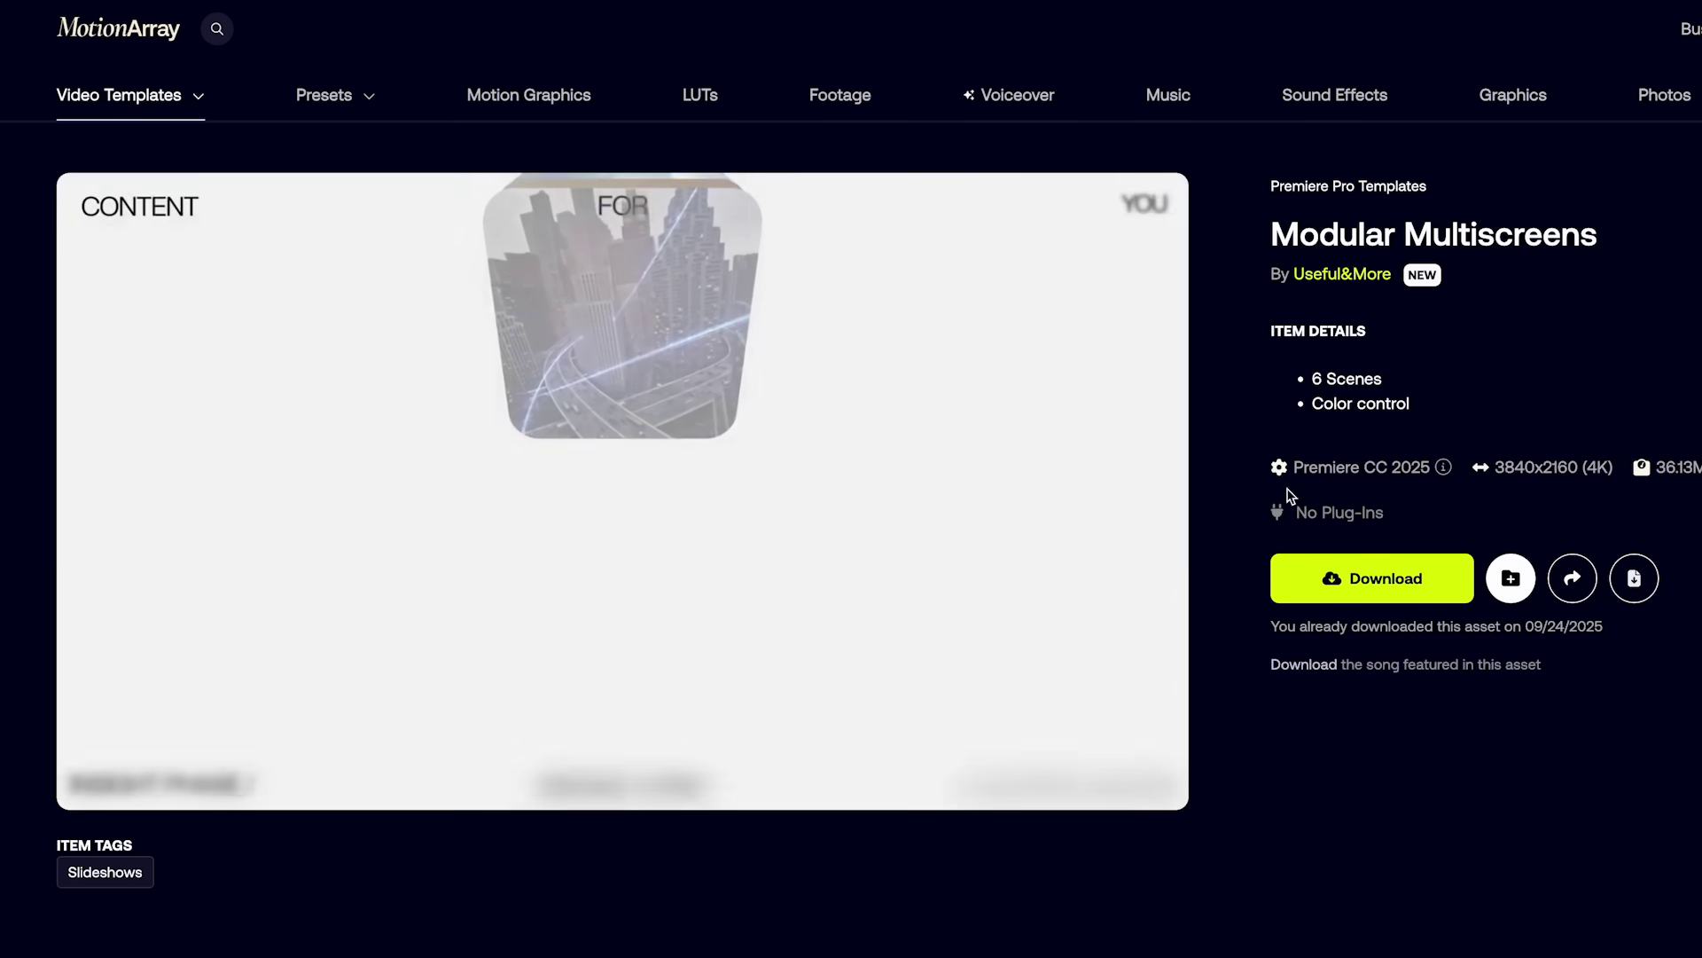
pyautogui.click(1360, 580)
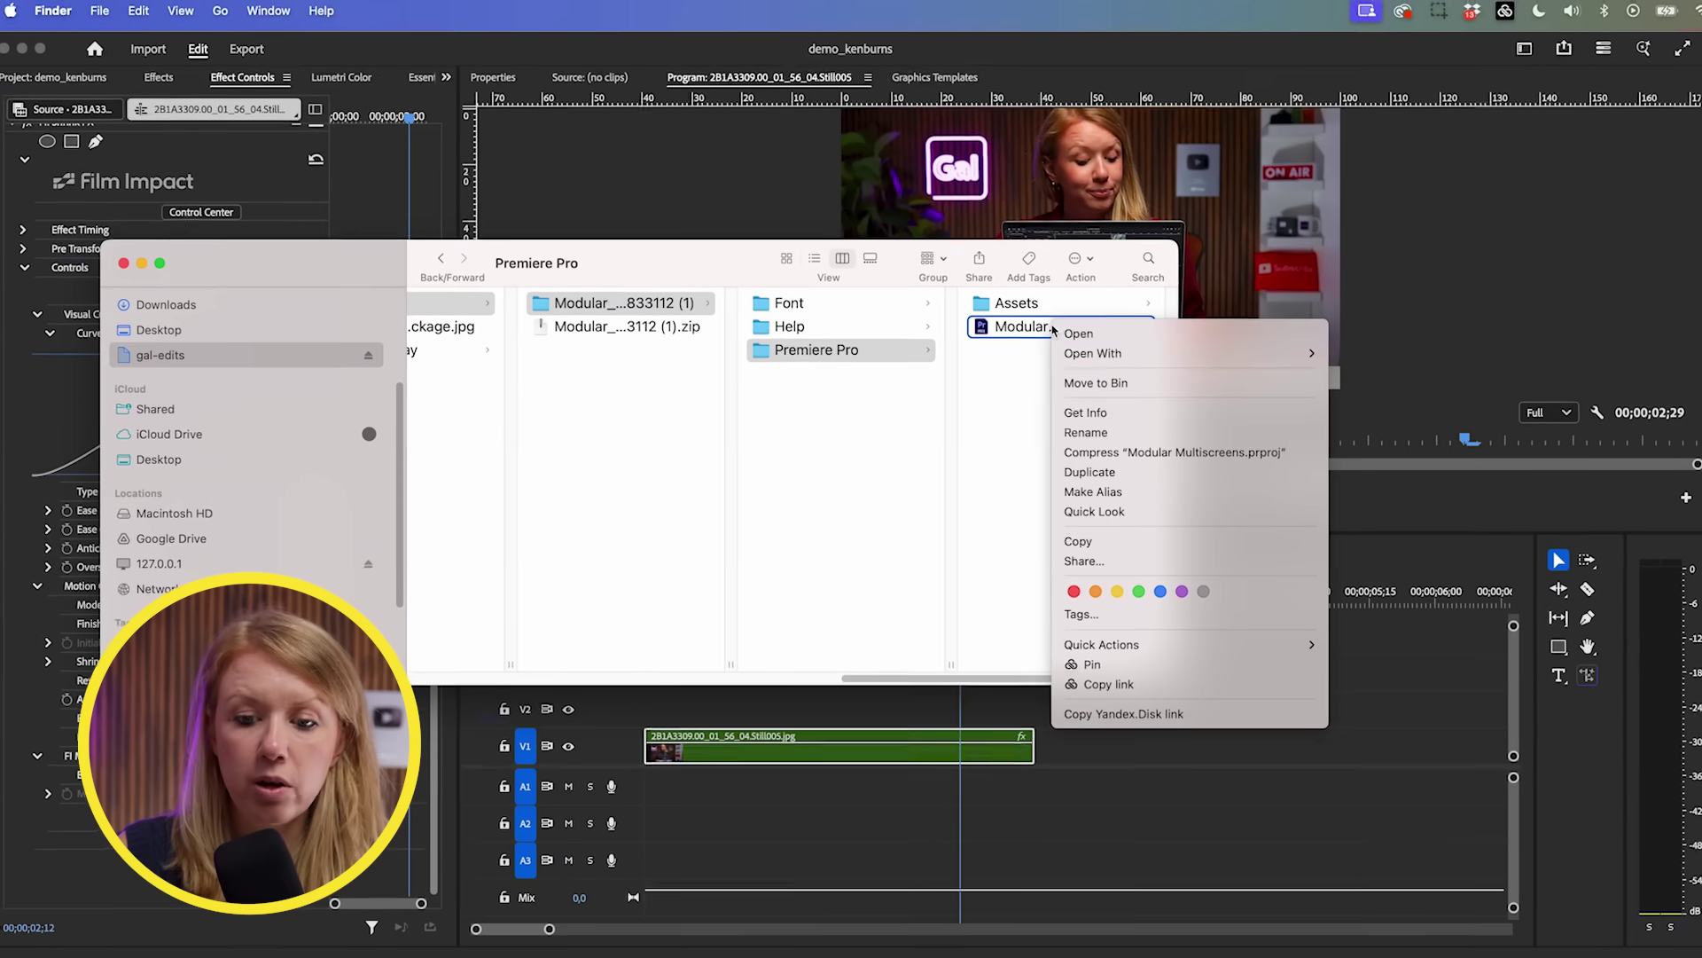
pyautogui.moveTo(1088, 354)
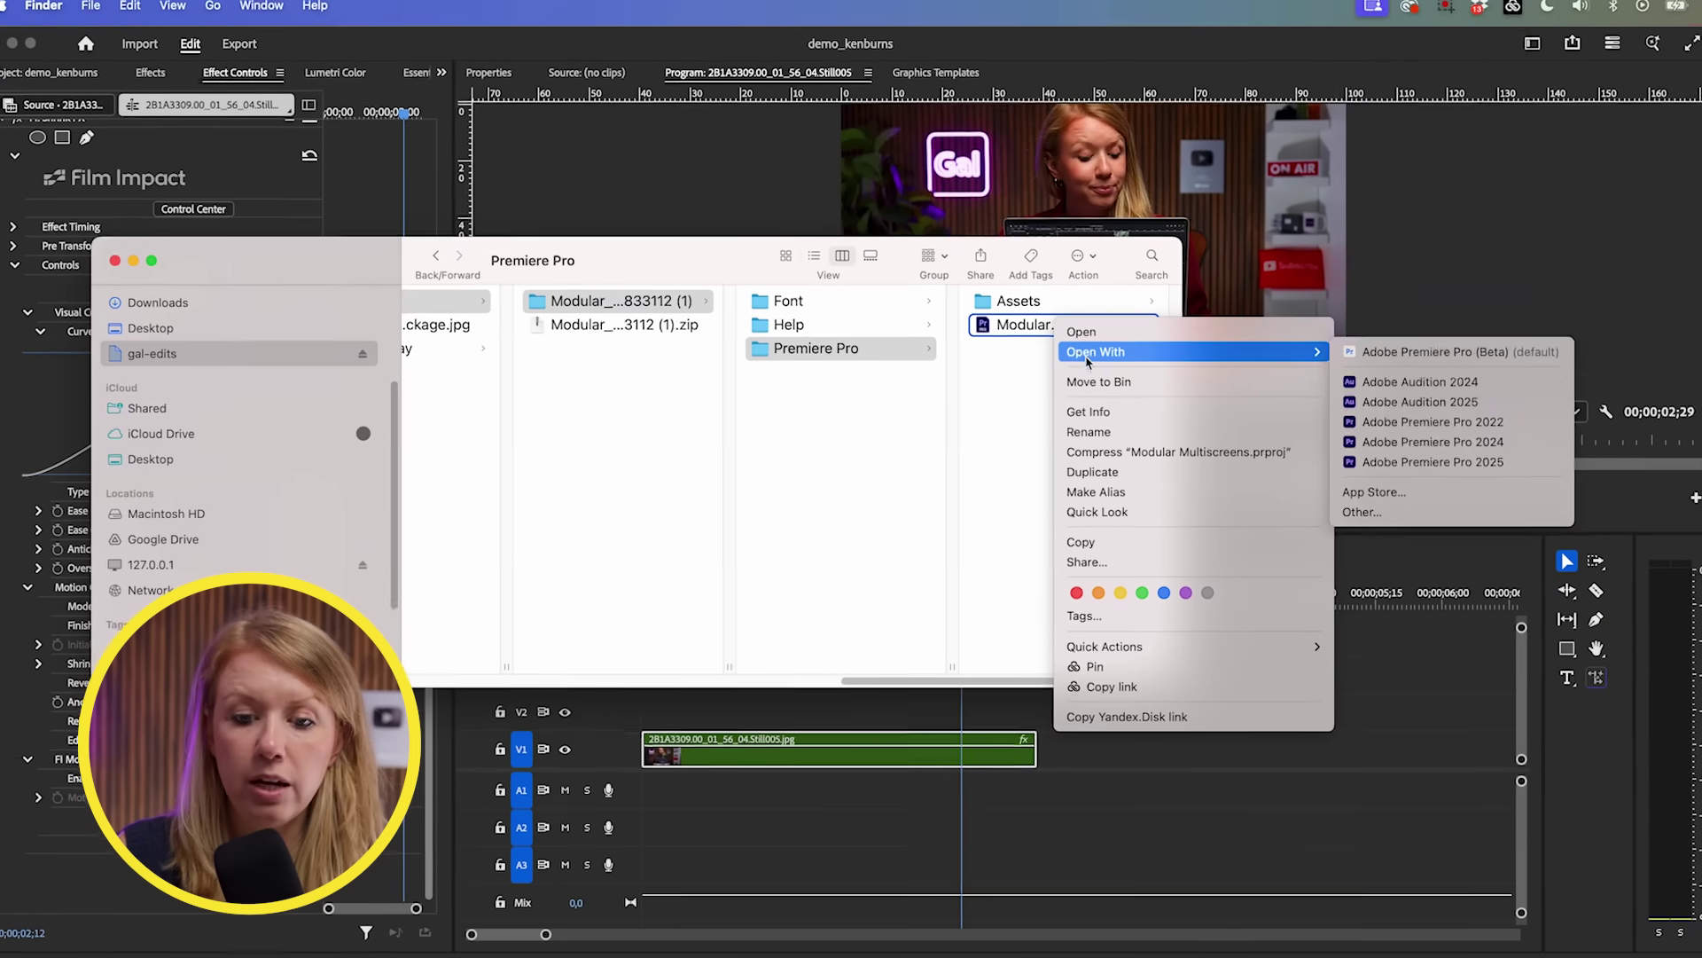
pyautogui.click(1436, 352)
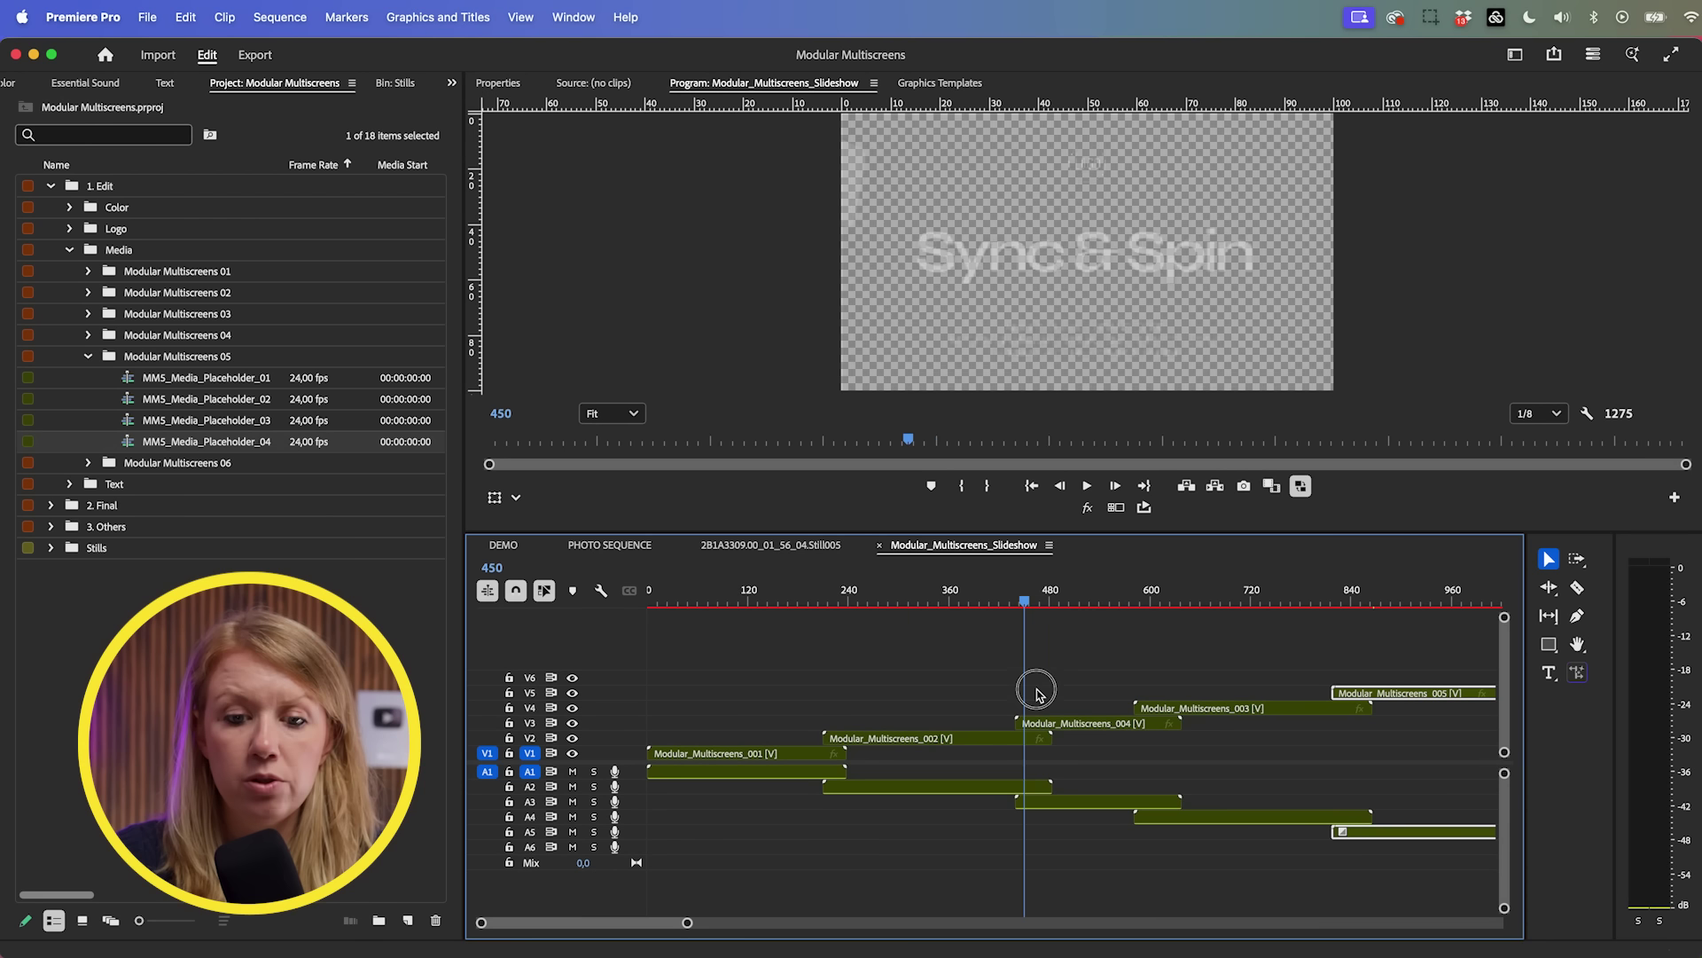
# Step: Dismiss the locating-media prompt, open Modular_Multiscreens_004, and scrub through it
pyautogui.click(1071, 700)
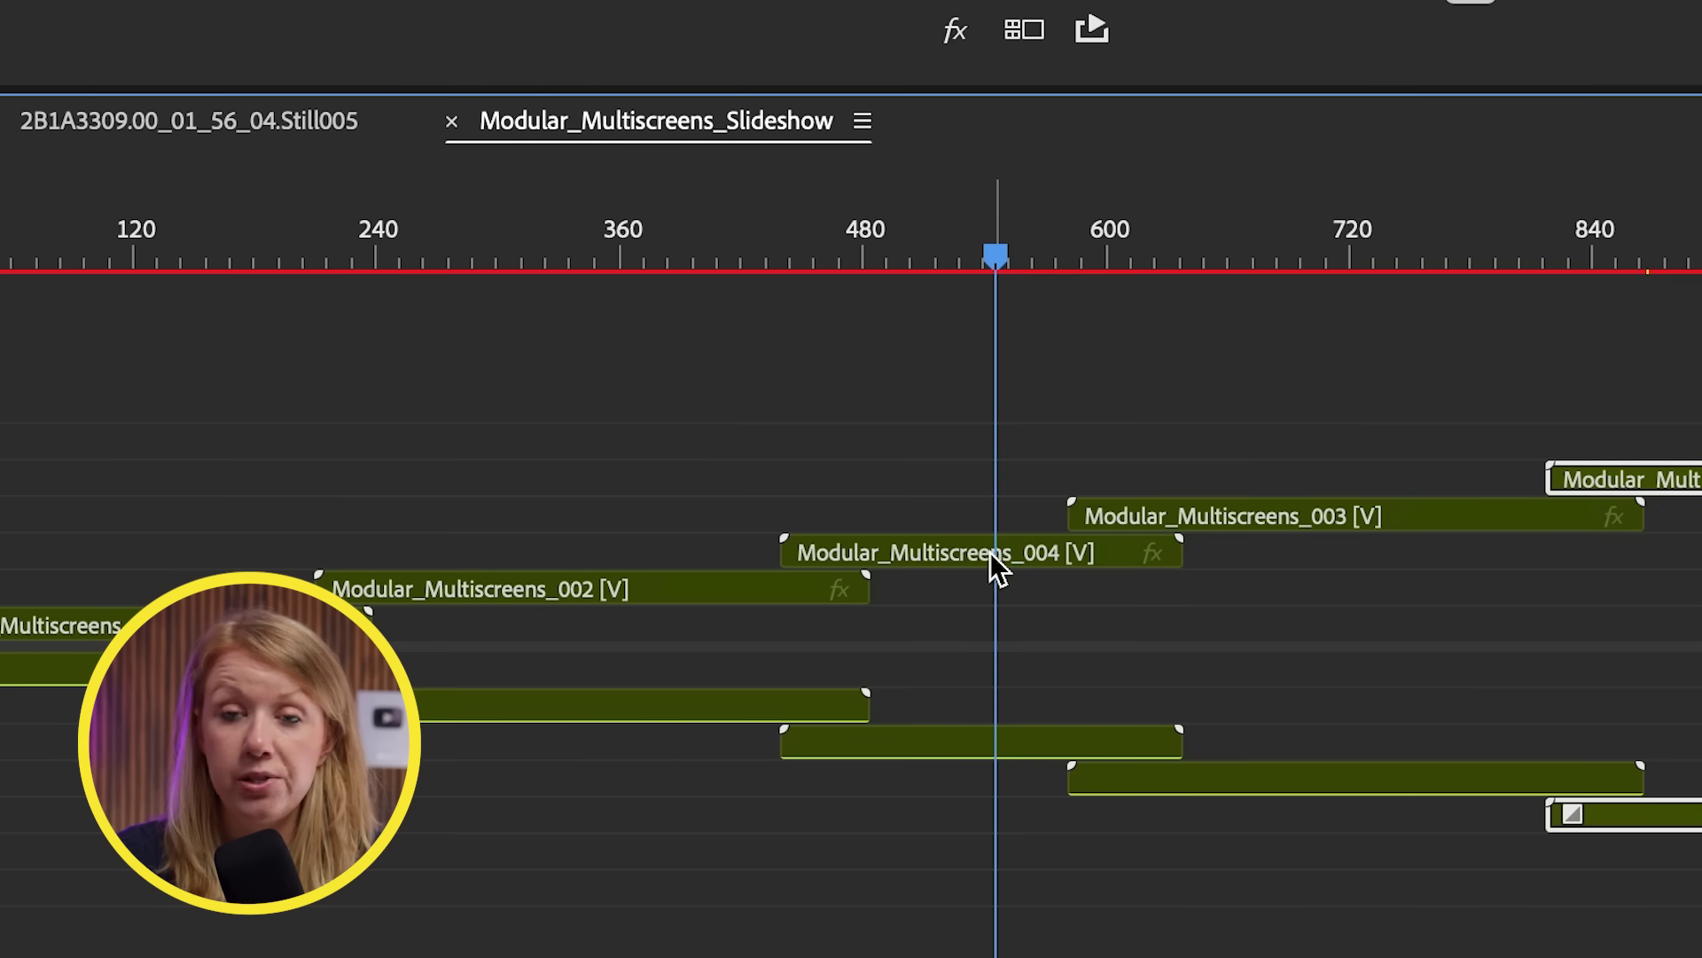
pyautogui.doubleClick(991, 555)
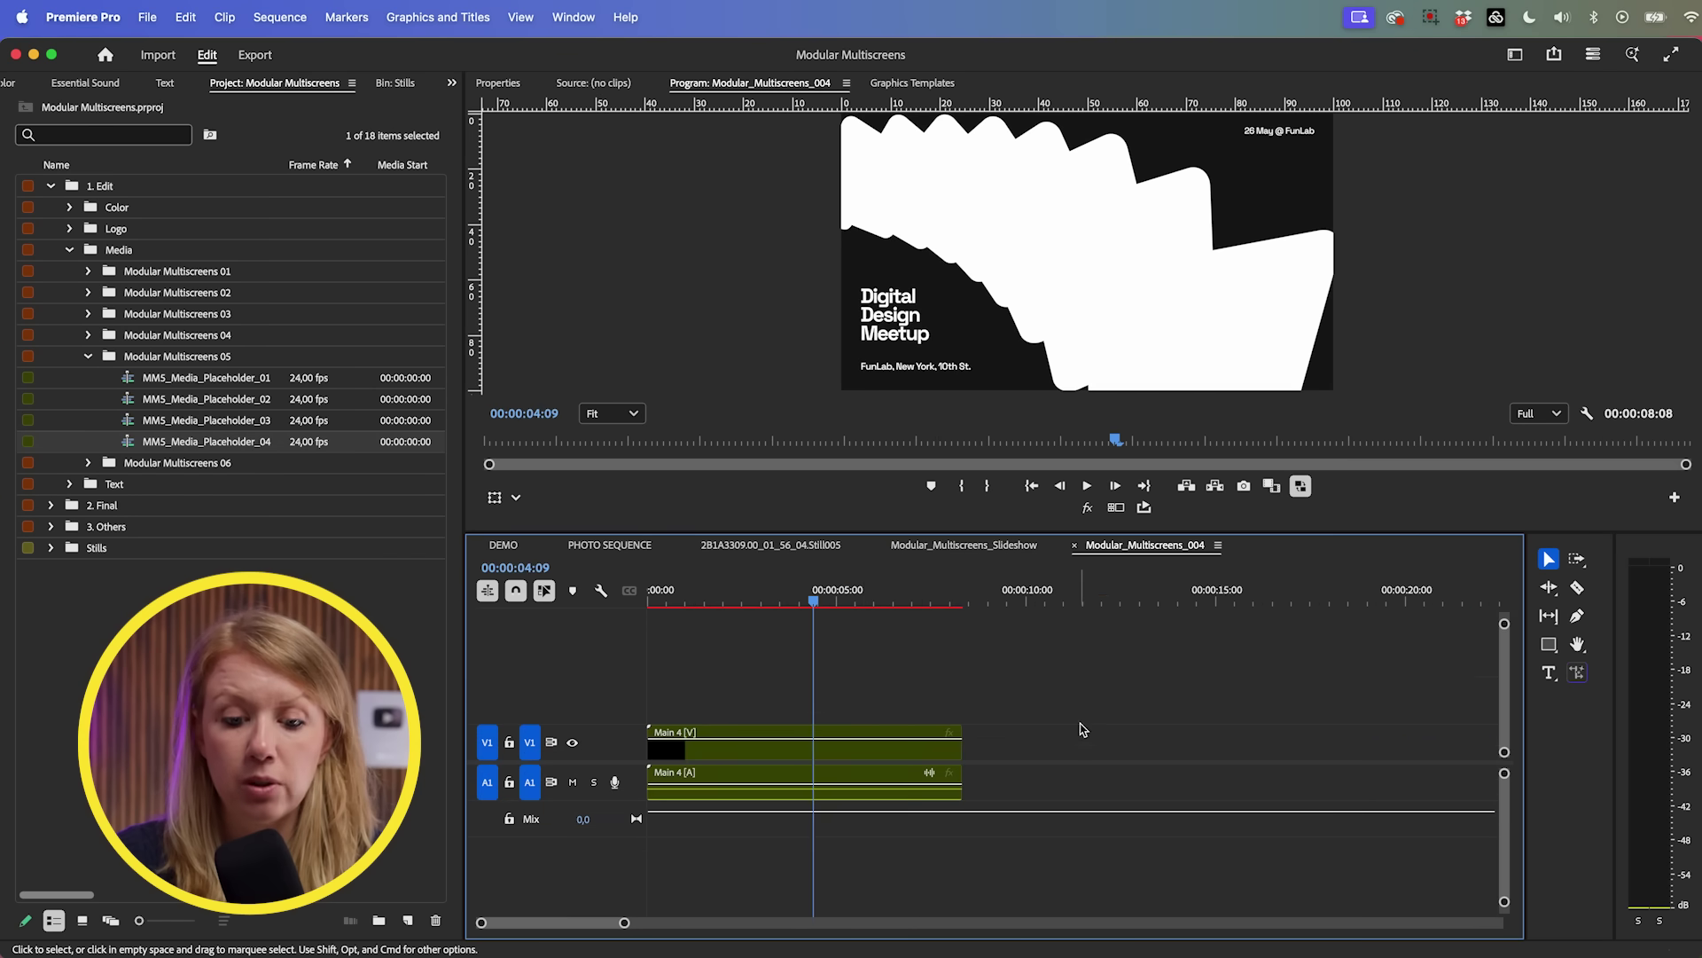
pyautogui.moveTo(811, 600); pyautogui.dragTo(706, 600)
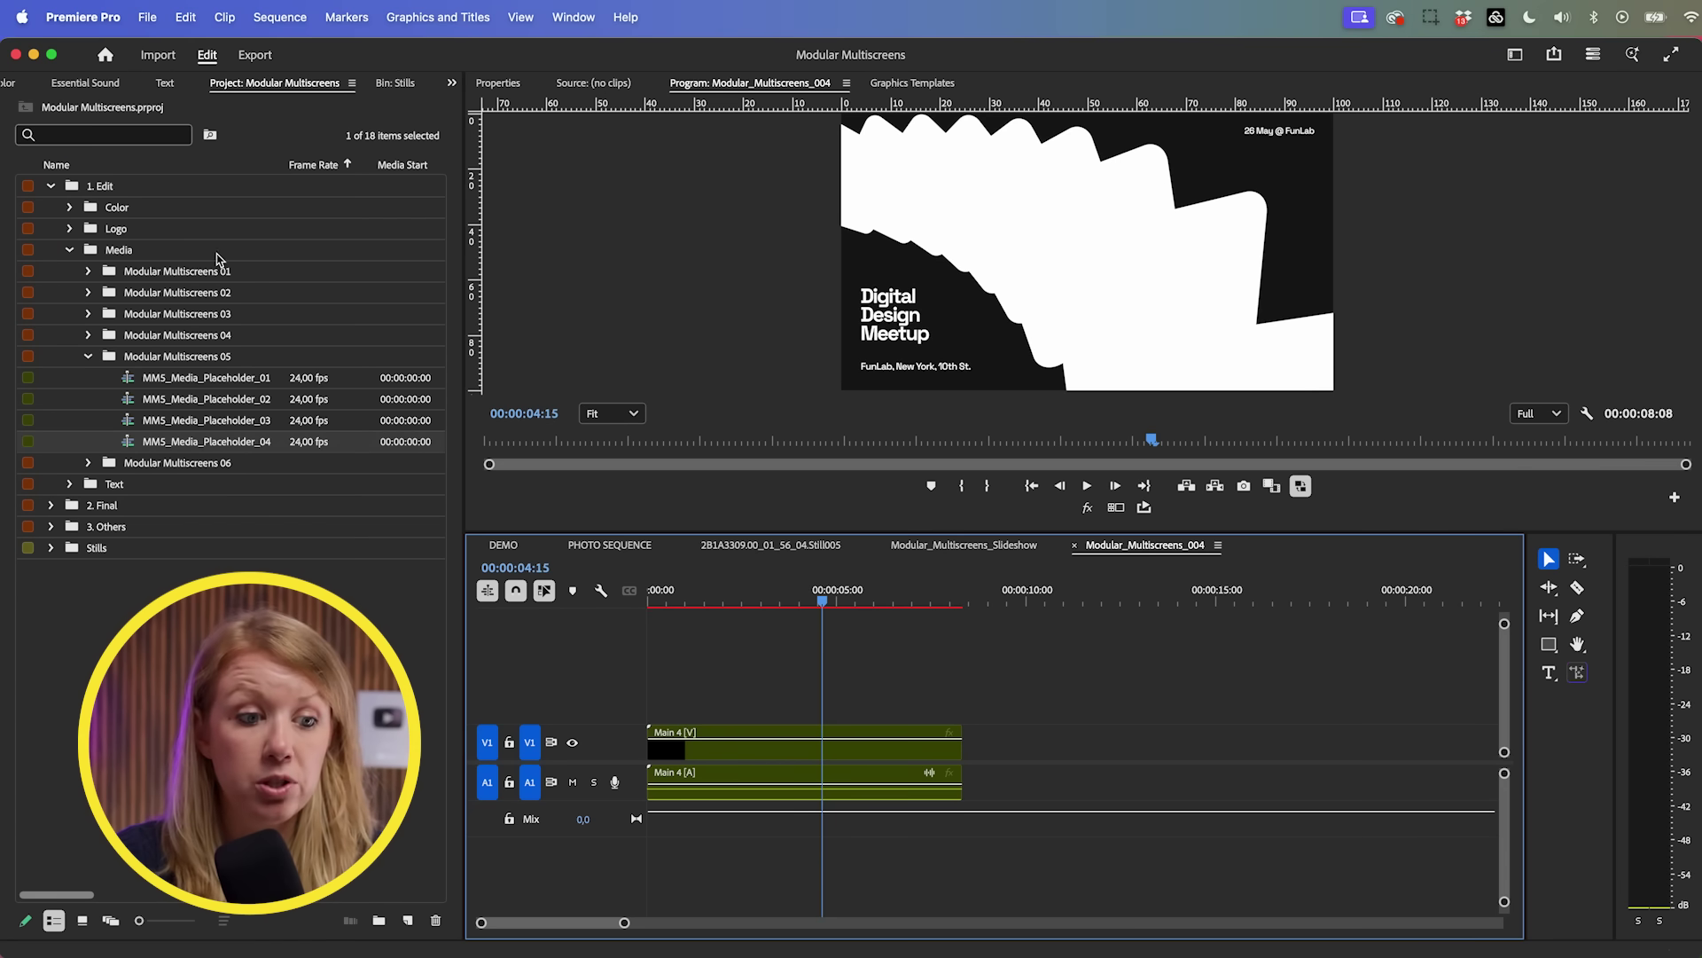
# Step: Expand Modular Multiscreens 04 and open the MM4_Media_Placeholder_01 sequence
pyautogui.click(92, 187)
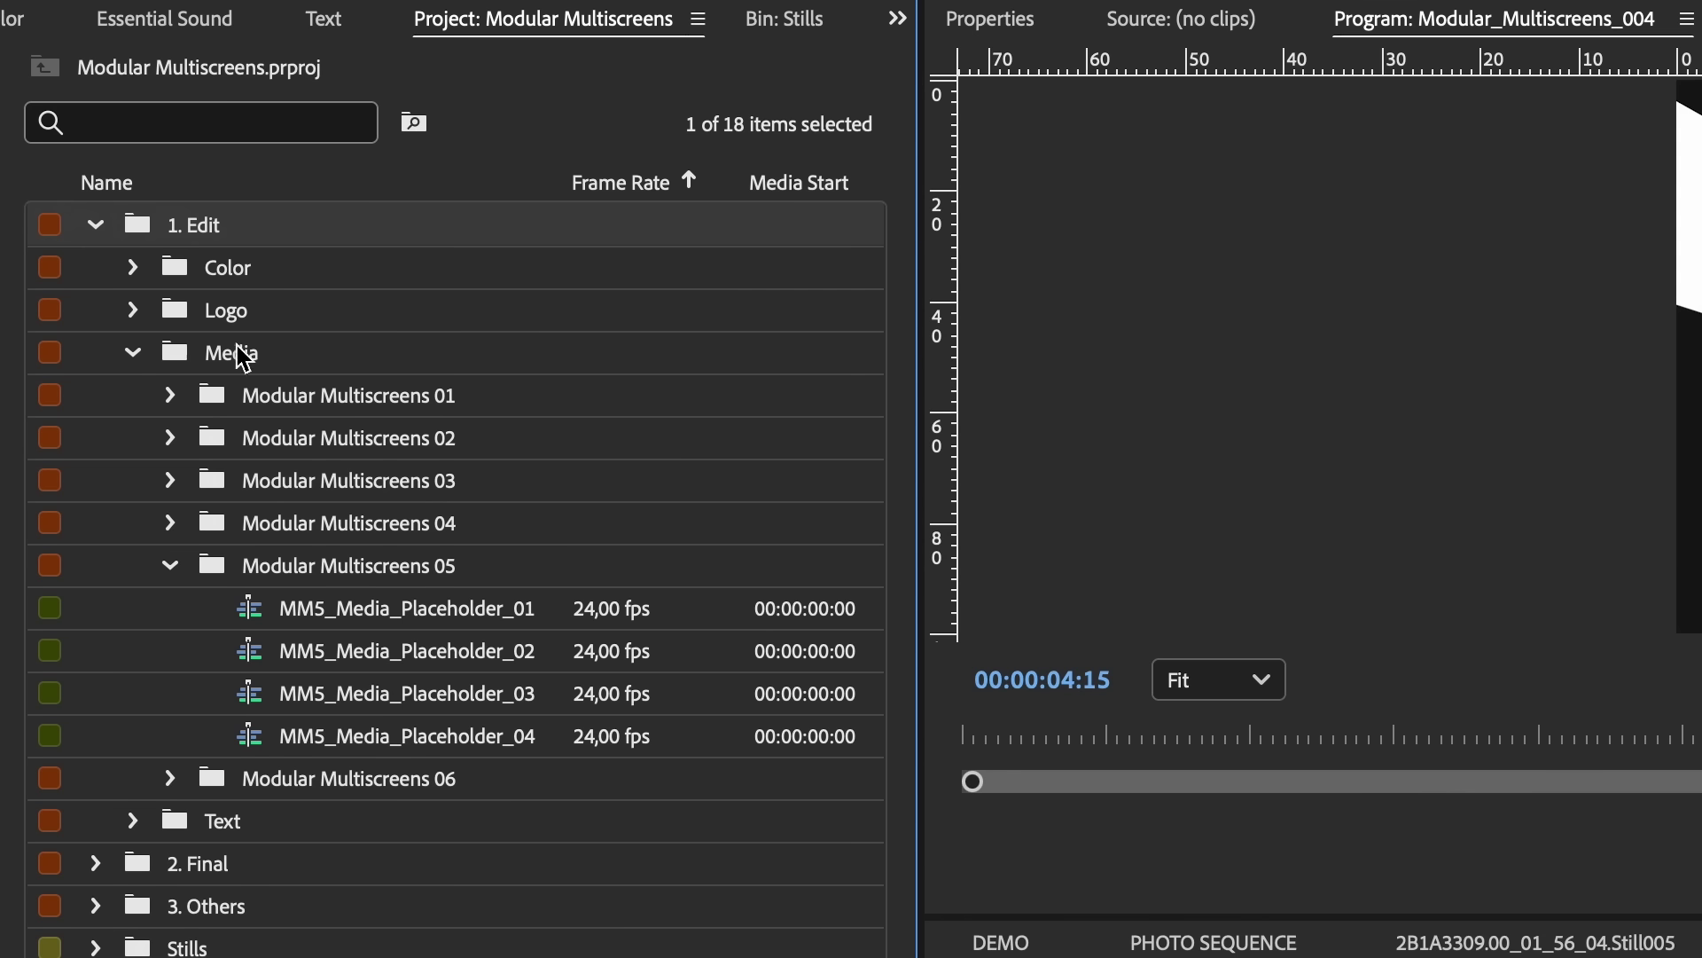
pyautogui.click(169, 565)
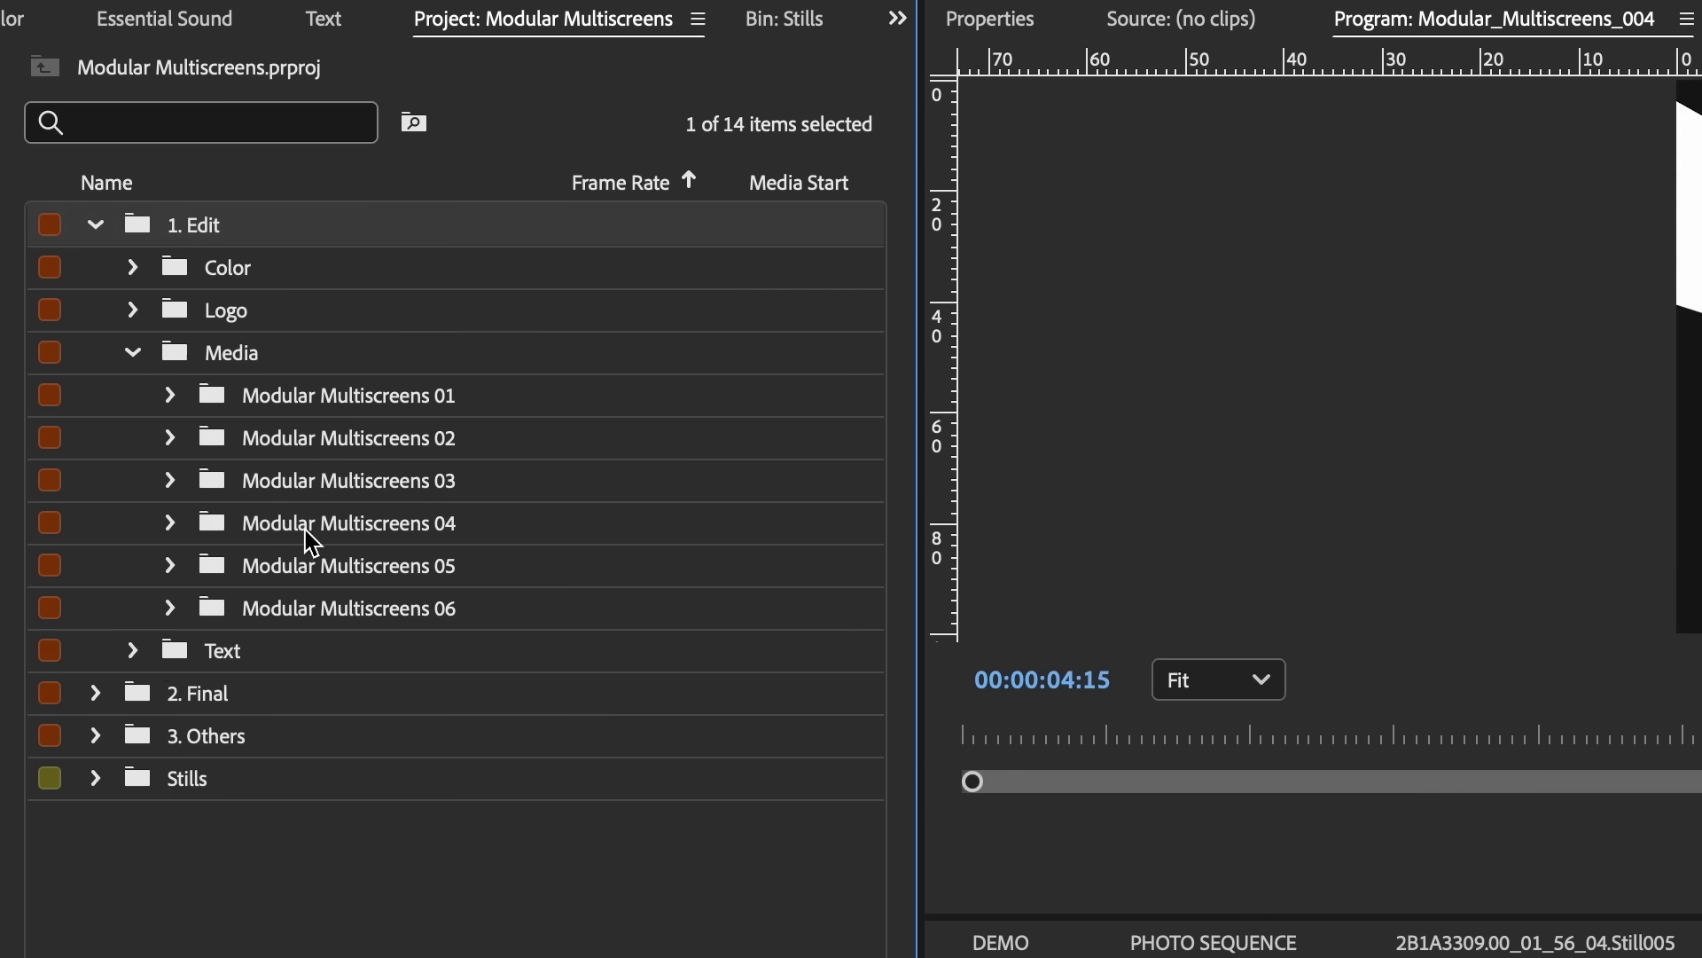
pyautogui.click(169, 540)
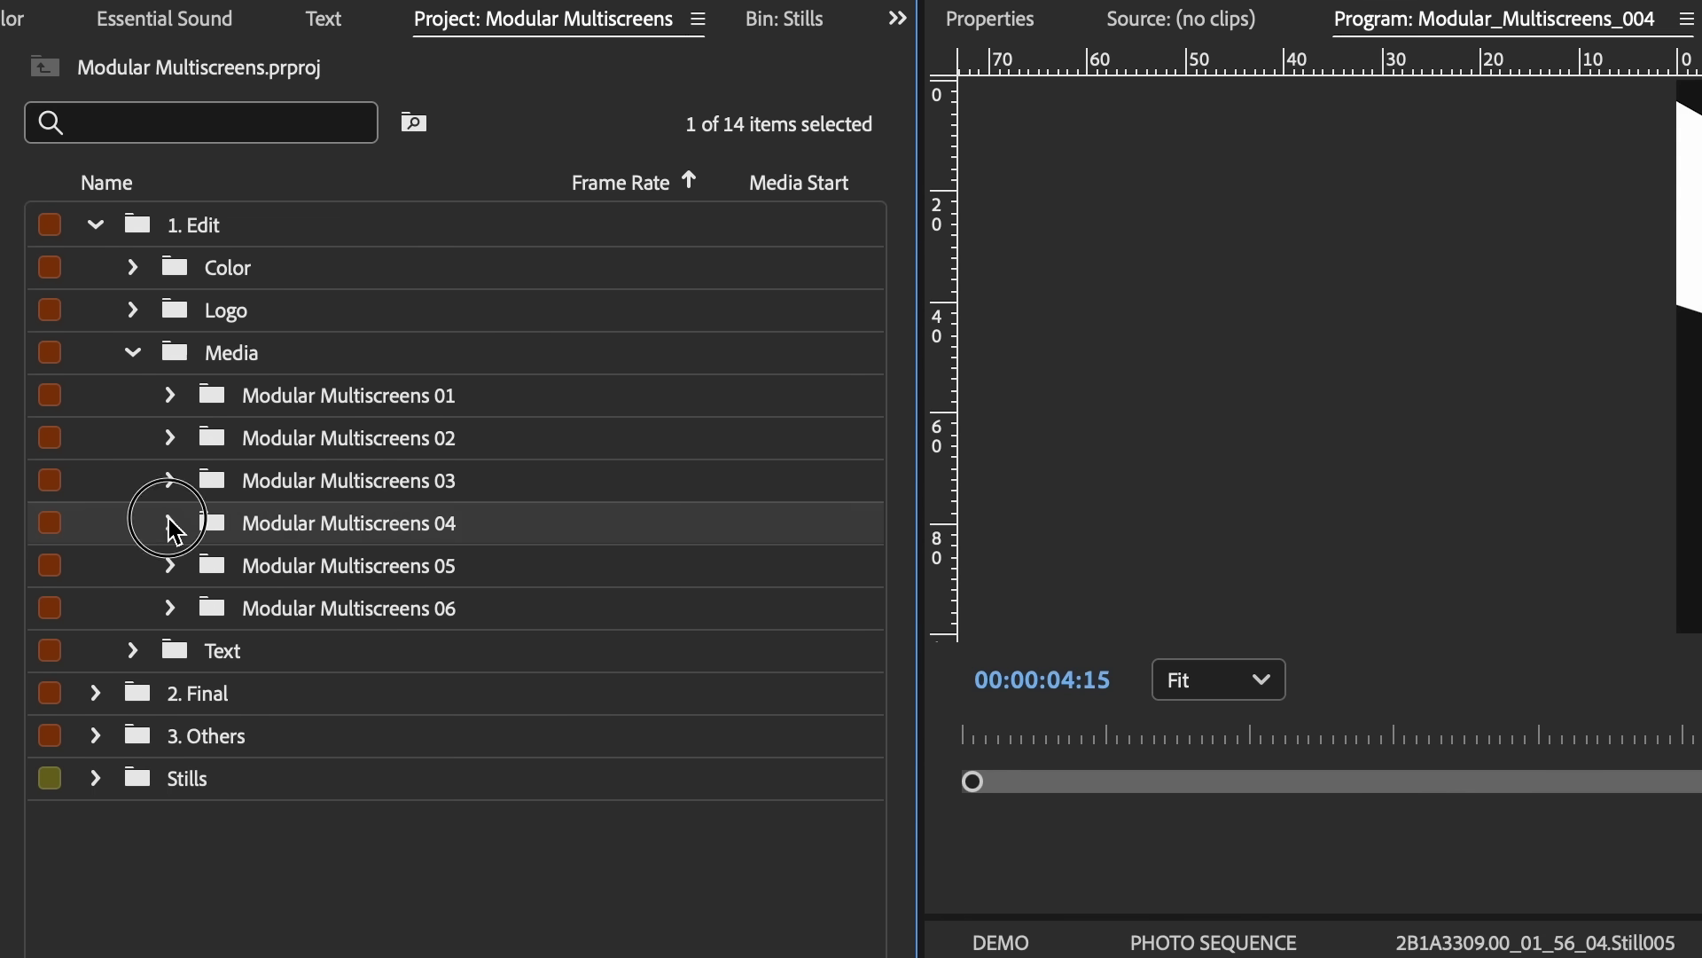
pyautogui.click(170, 522)
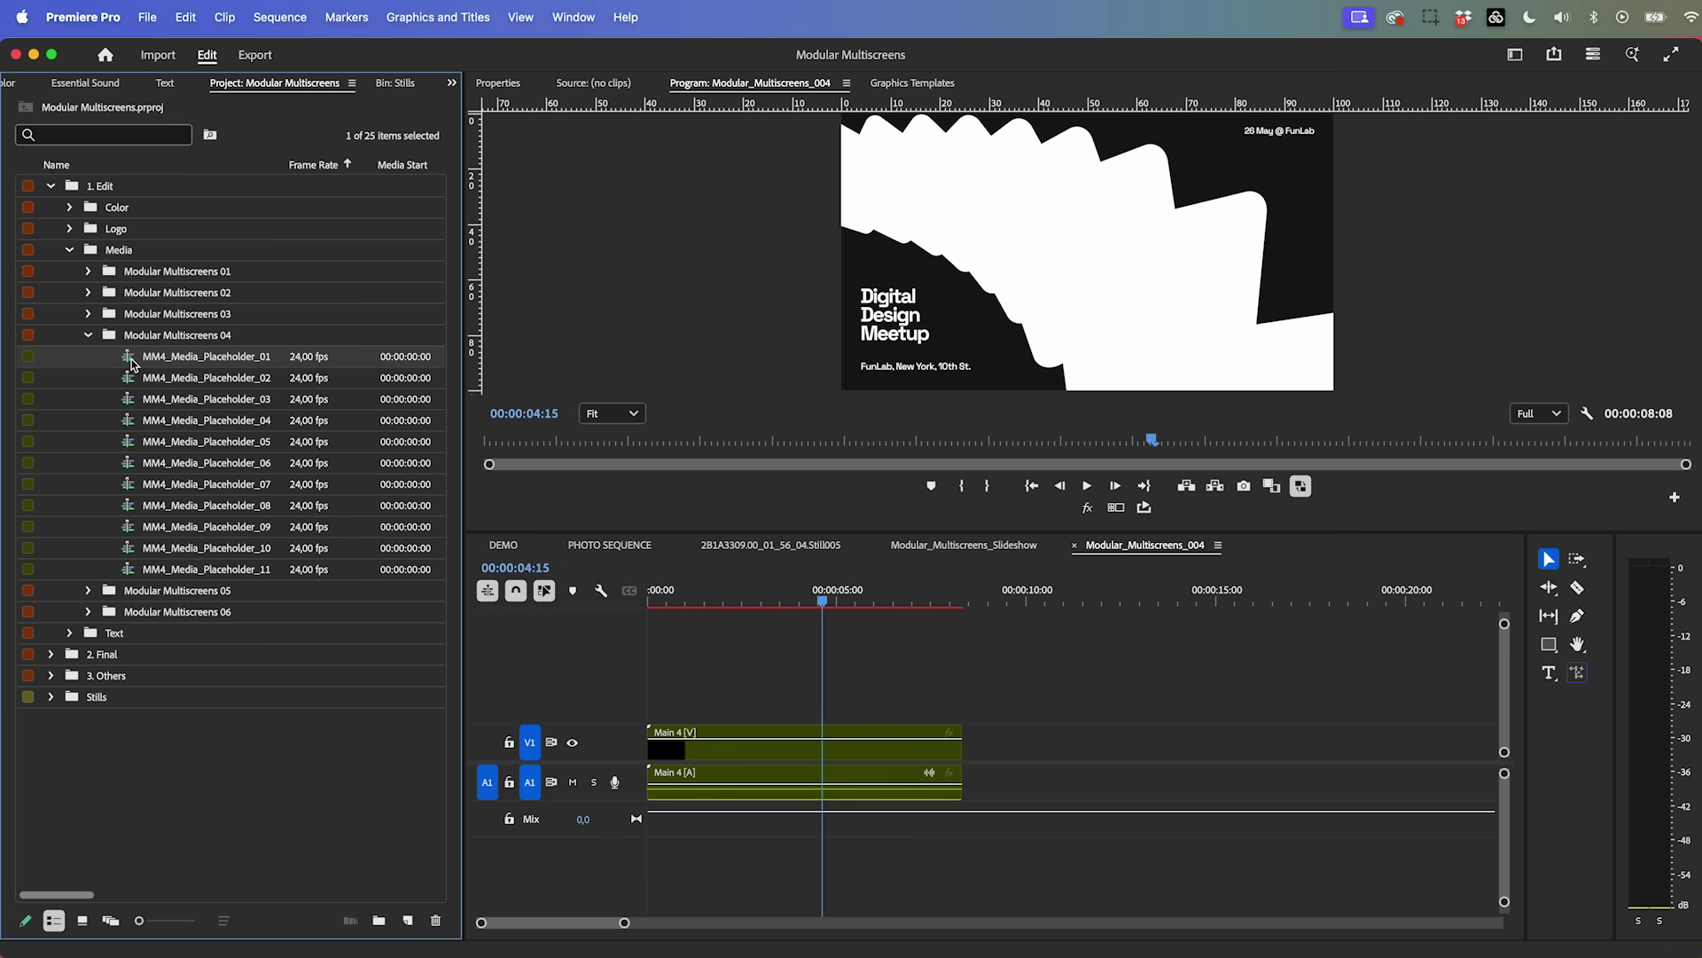
pyautogui.doubleClick(256, 427)
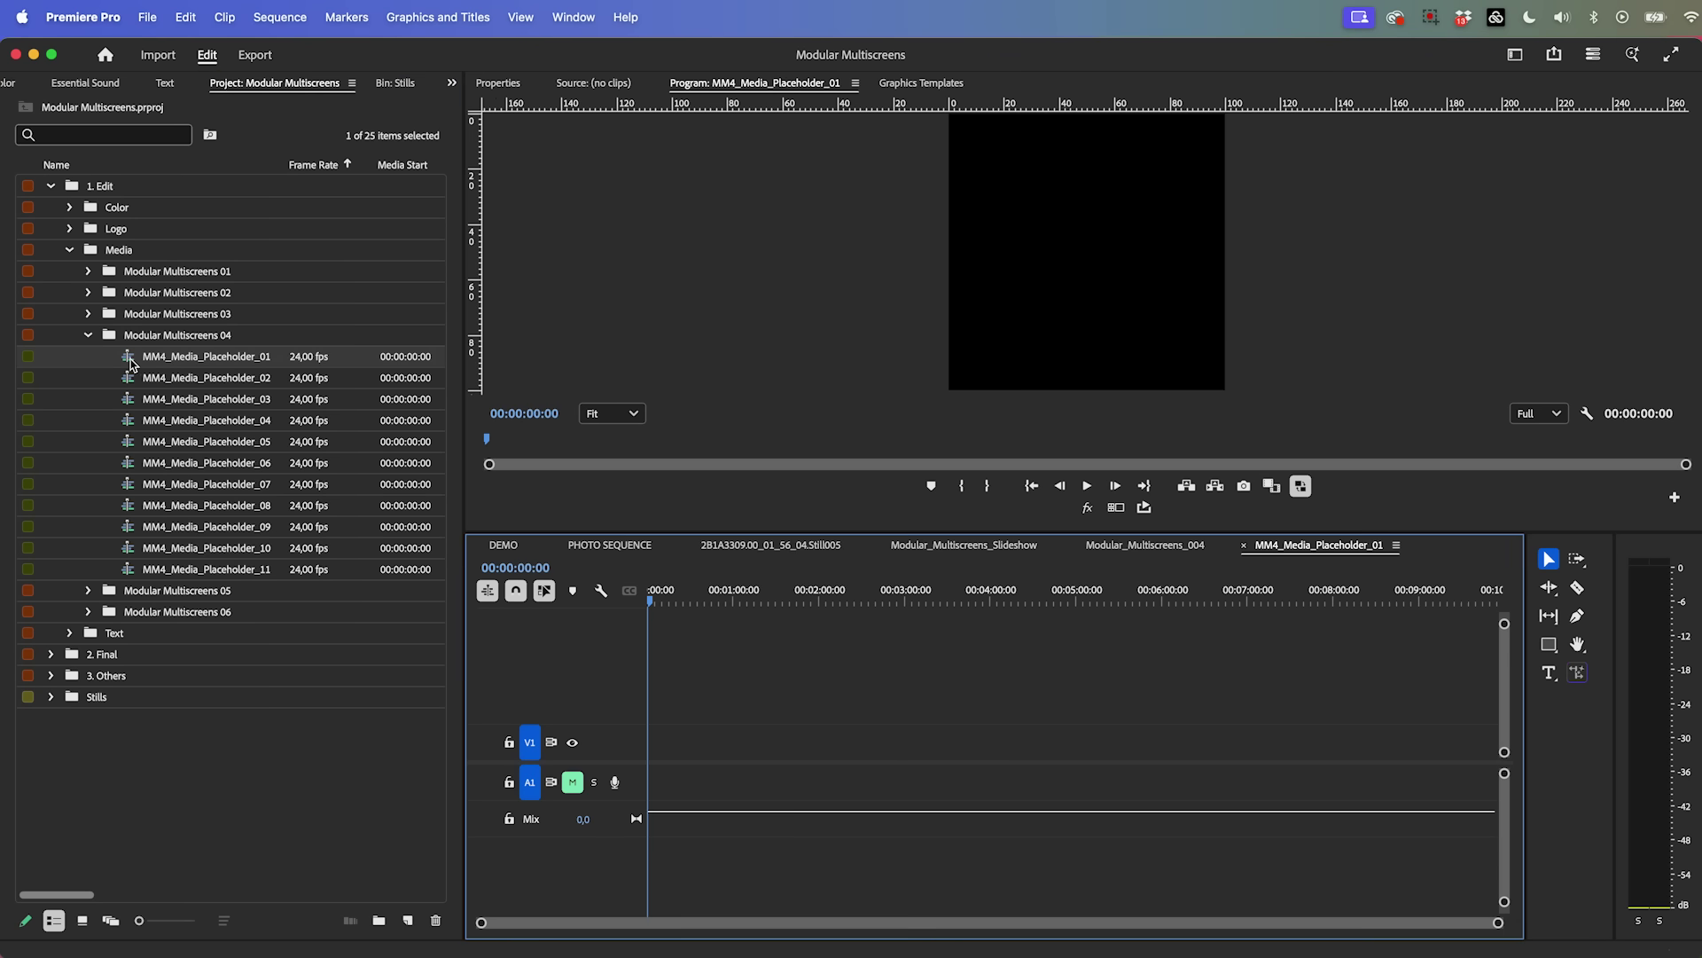
# Step: Place a Bin: Stills photo on V1, lengthen it, and set Position Y to 442
pyautogui.click(396, 86)
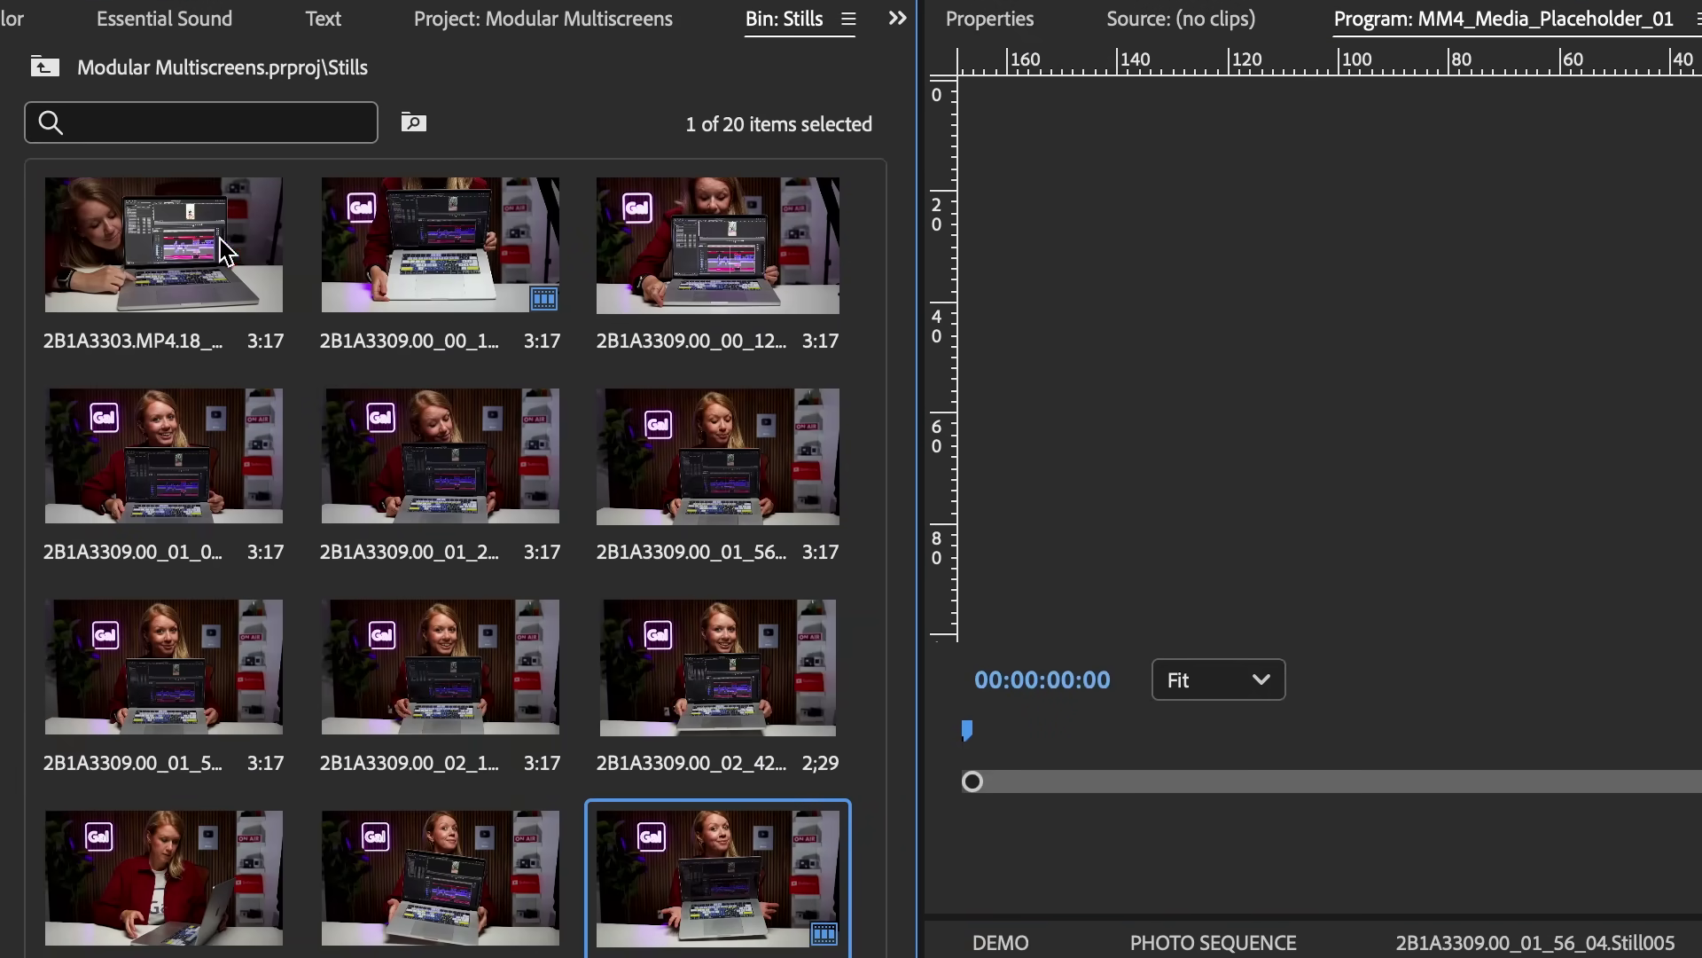
pyautogui.moveTo(226, 253); pyautogui.dragTo(1335, 957)
pyautogui.moveTo(581, 578); pyautogui.dragTo(905, 557)
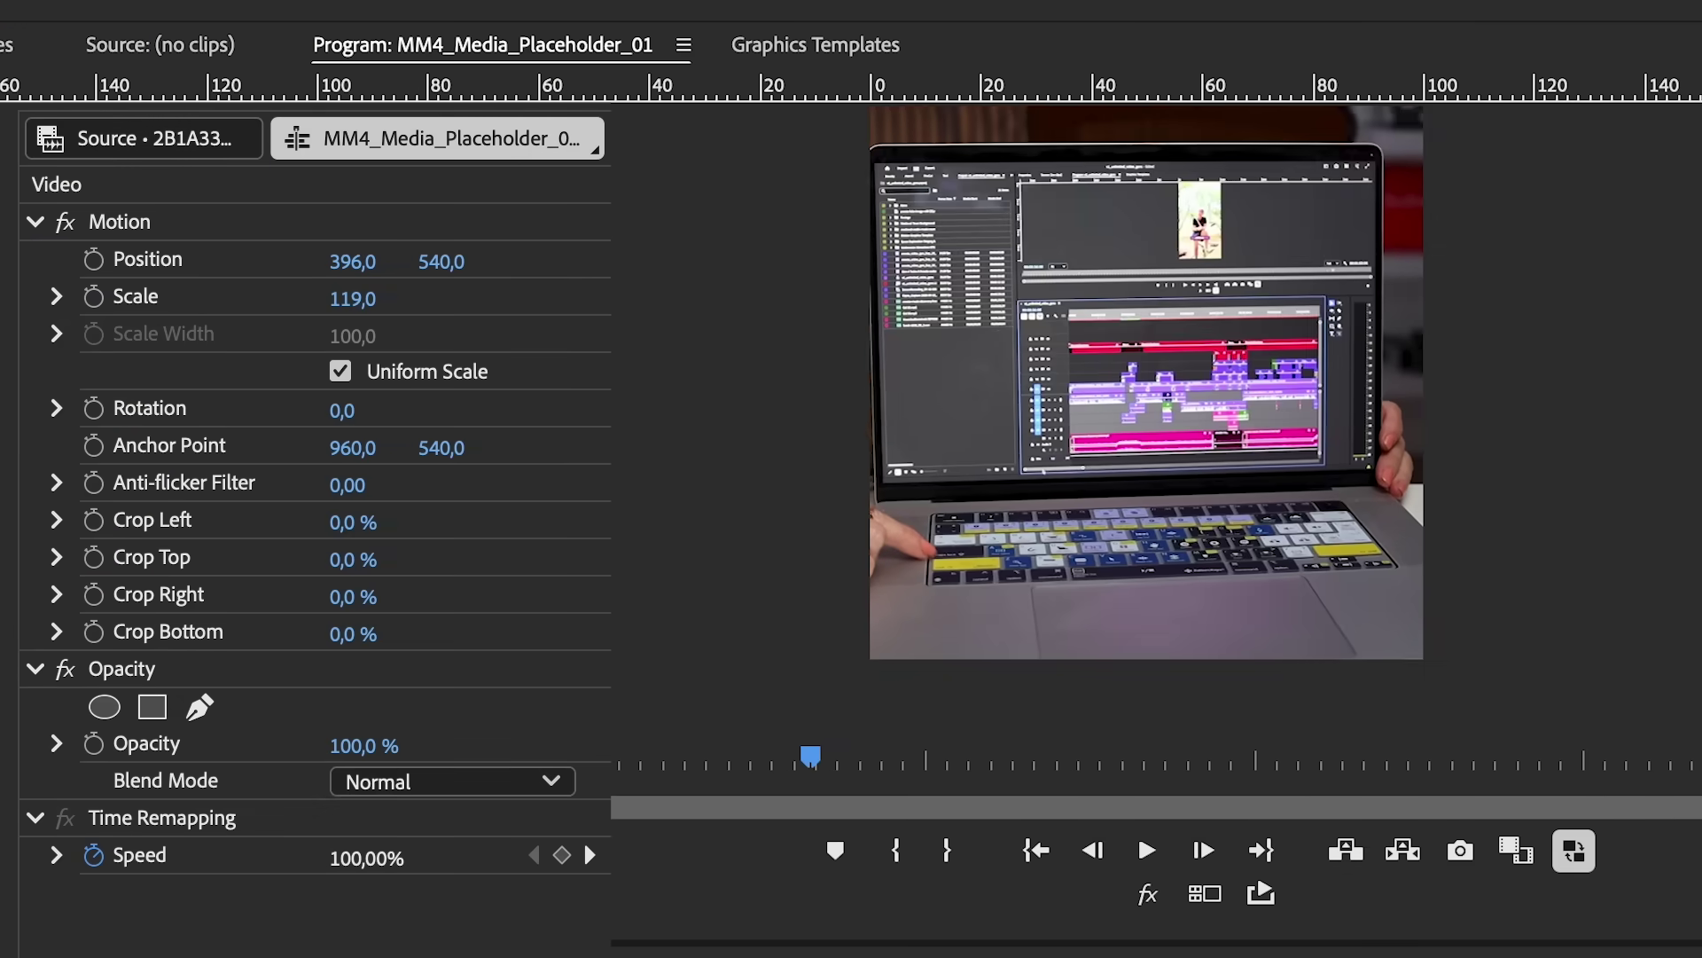
pyautogui.moveTo(444, 261); pyautogui.dragTo(369, 258)
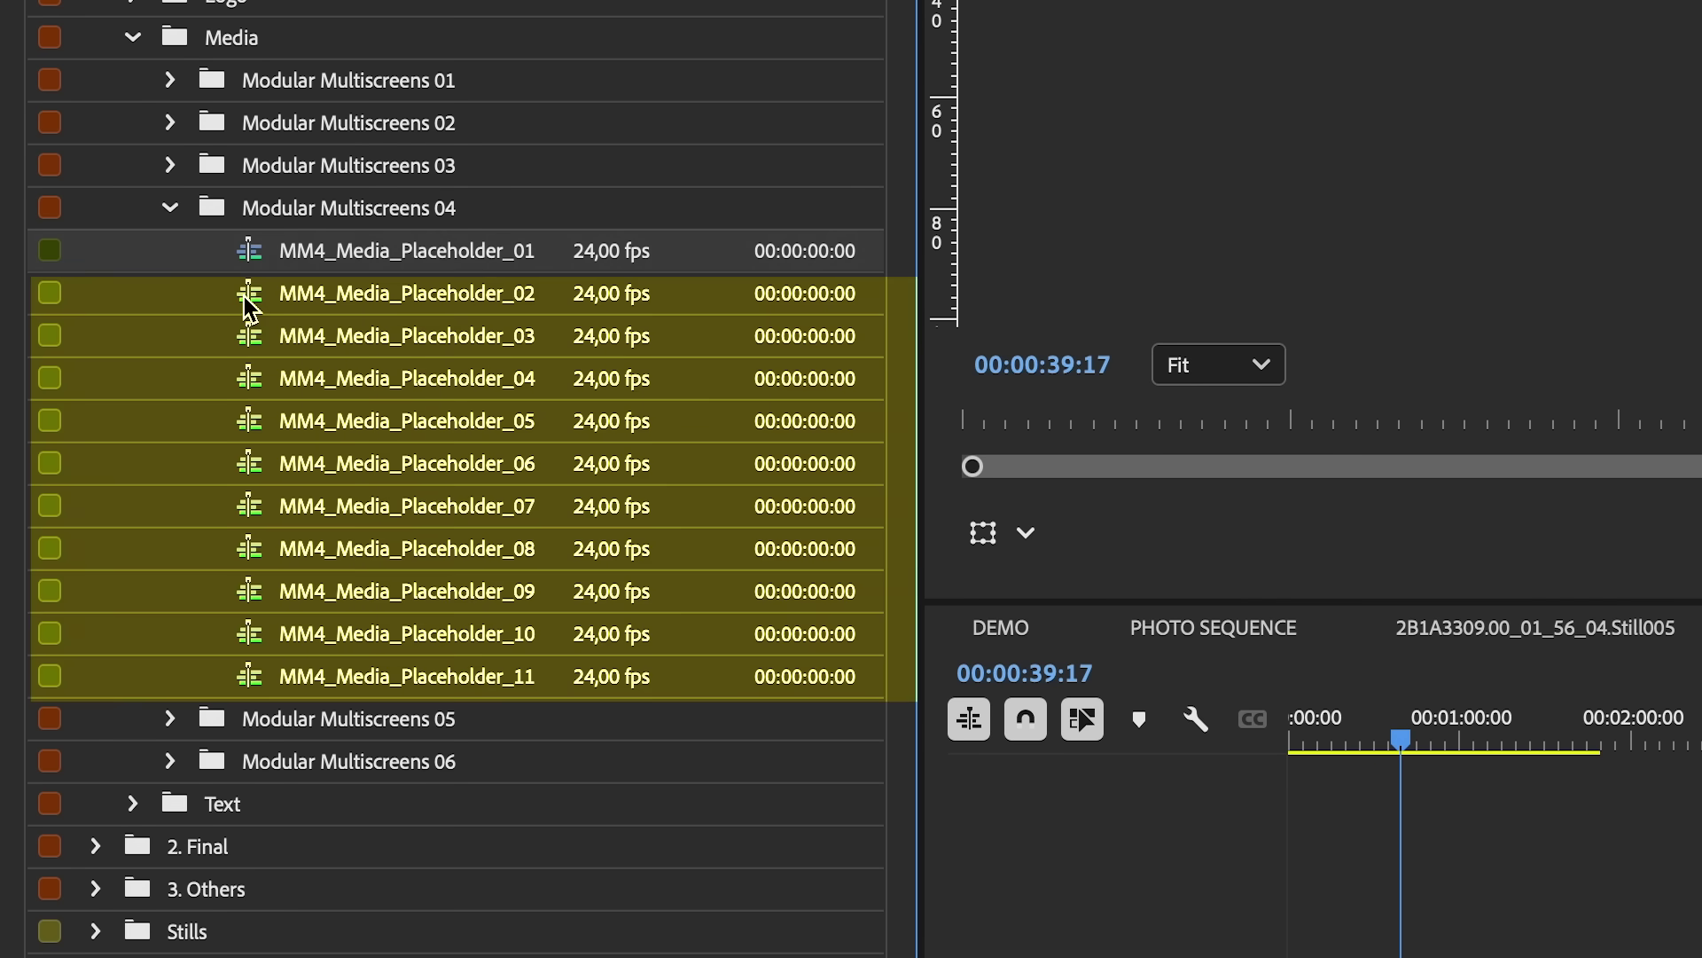
pyautogui.doubleClick(243, 296)
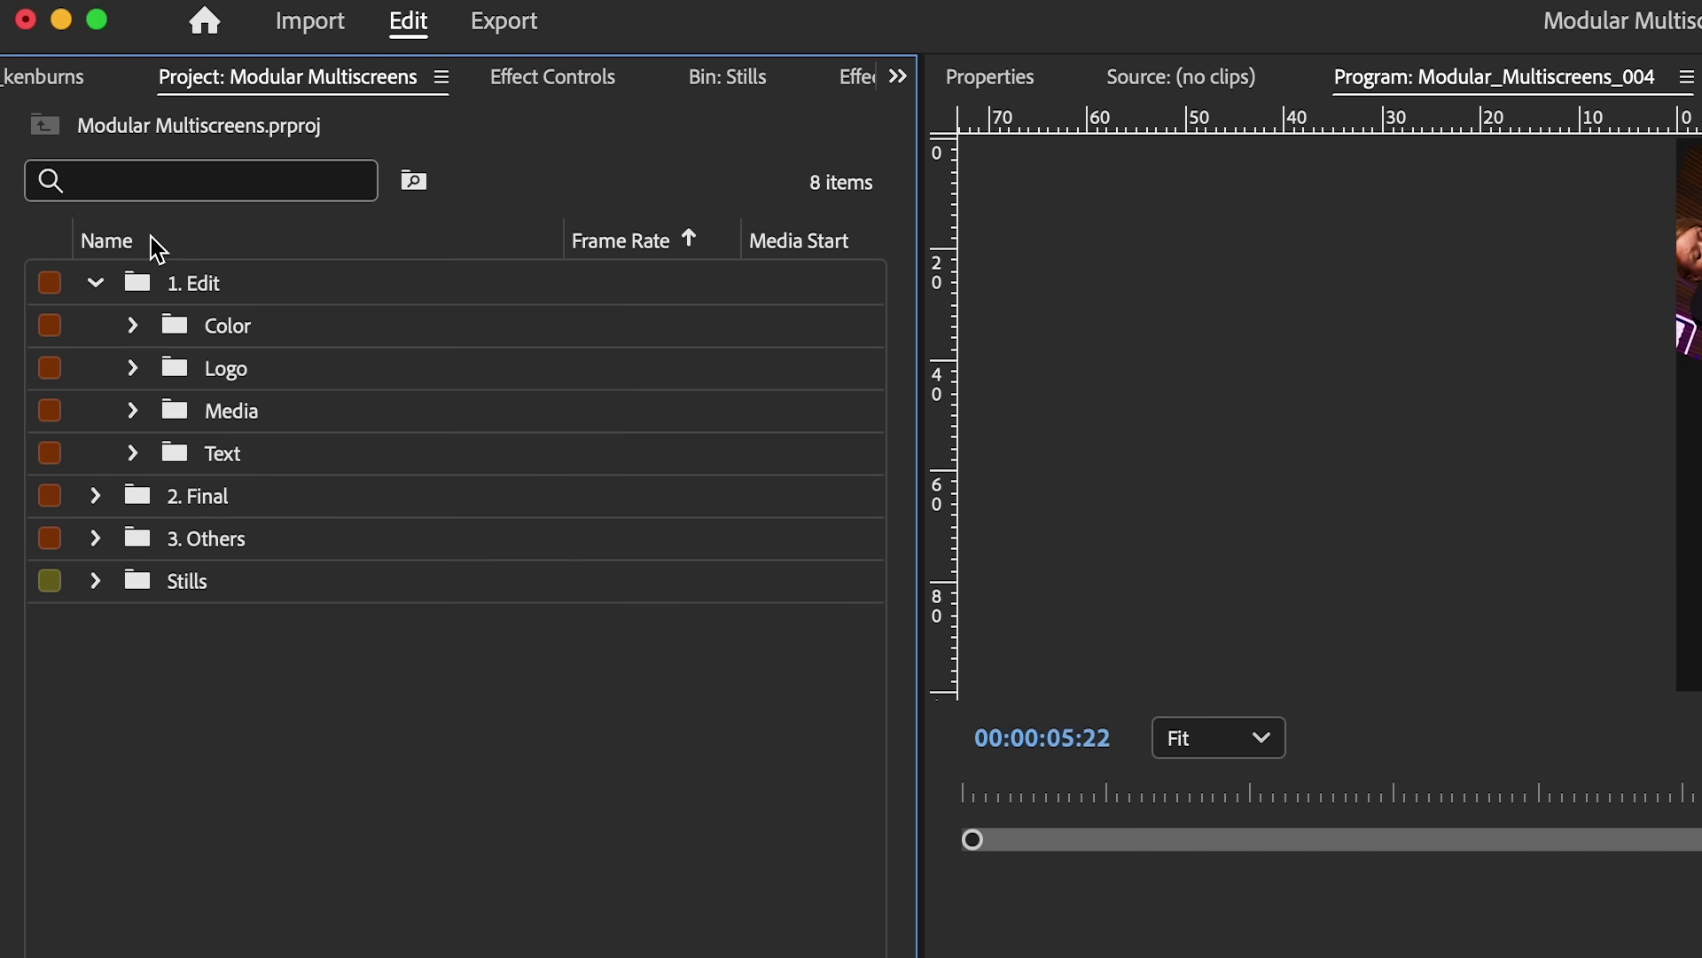
# Step: Expand 1. Edit > Text > Modular Multiscreens 04 to list MM4_Text_01 to MM4_Text_03
pyautogui.click(135, 291)
pyautogui.click(133, 454)
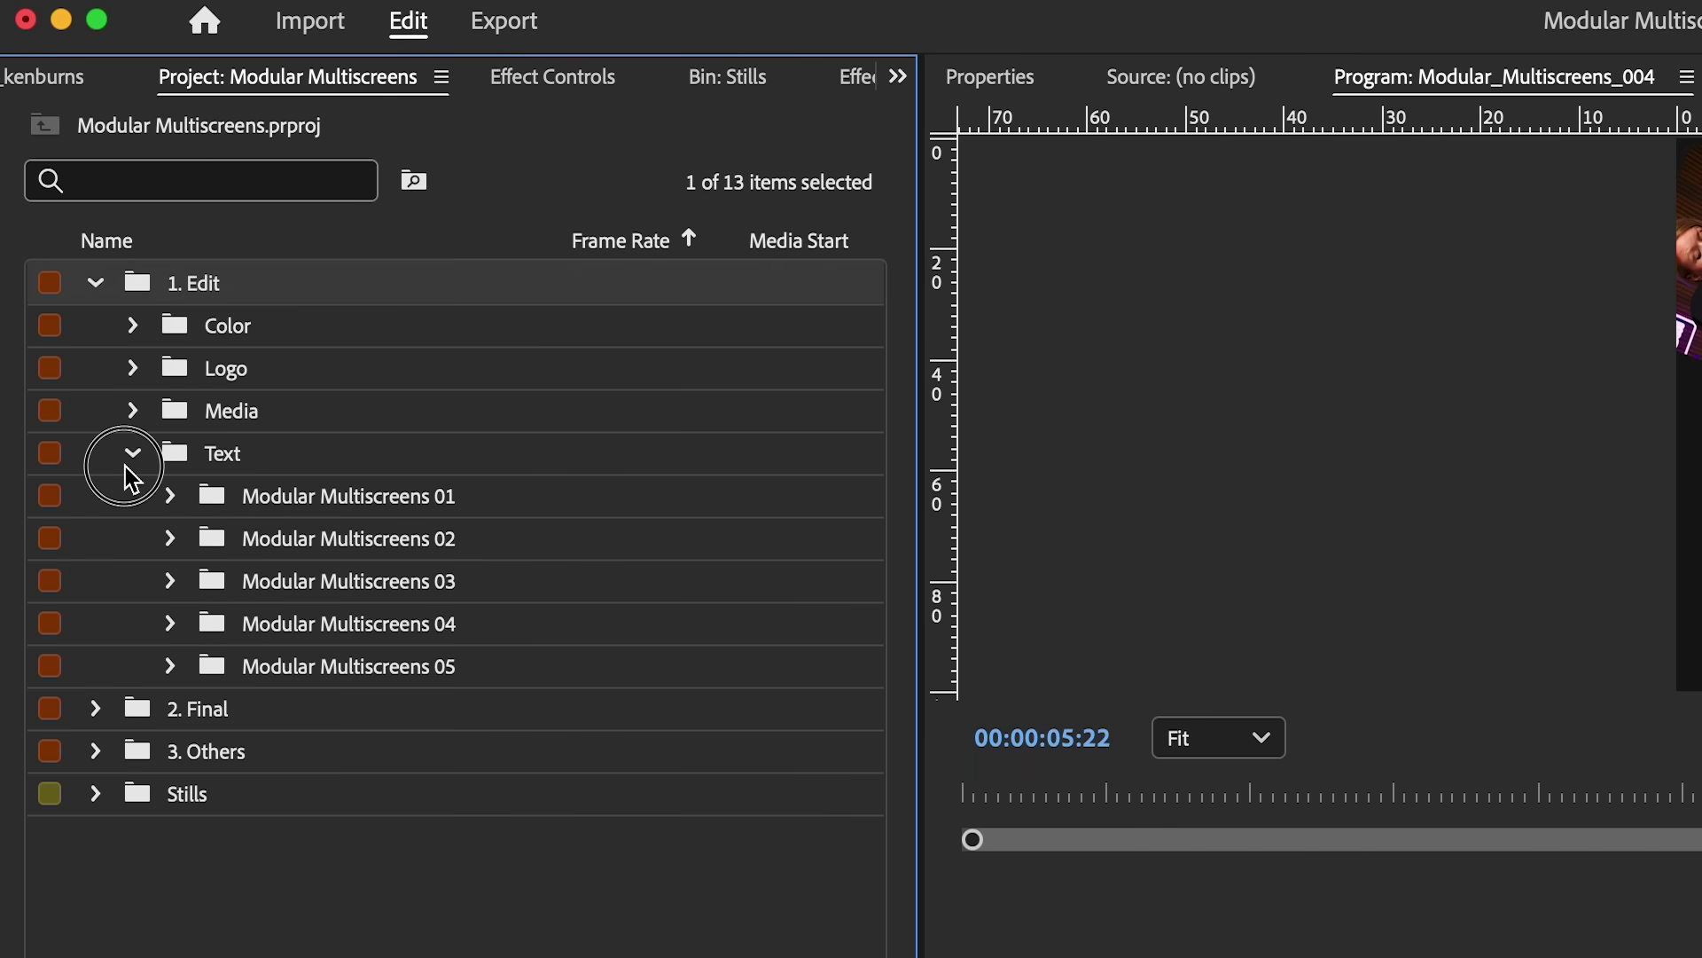
pyautogui.click(170, 625)
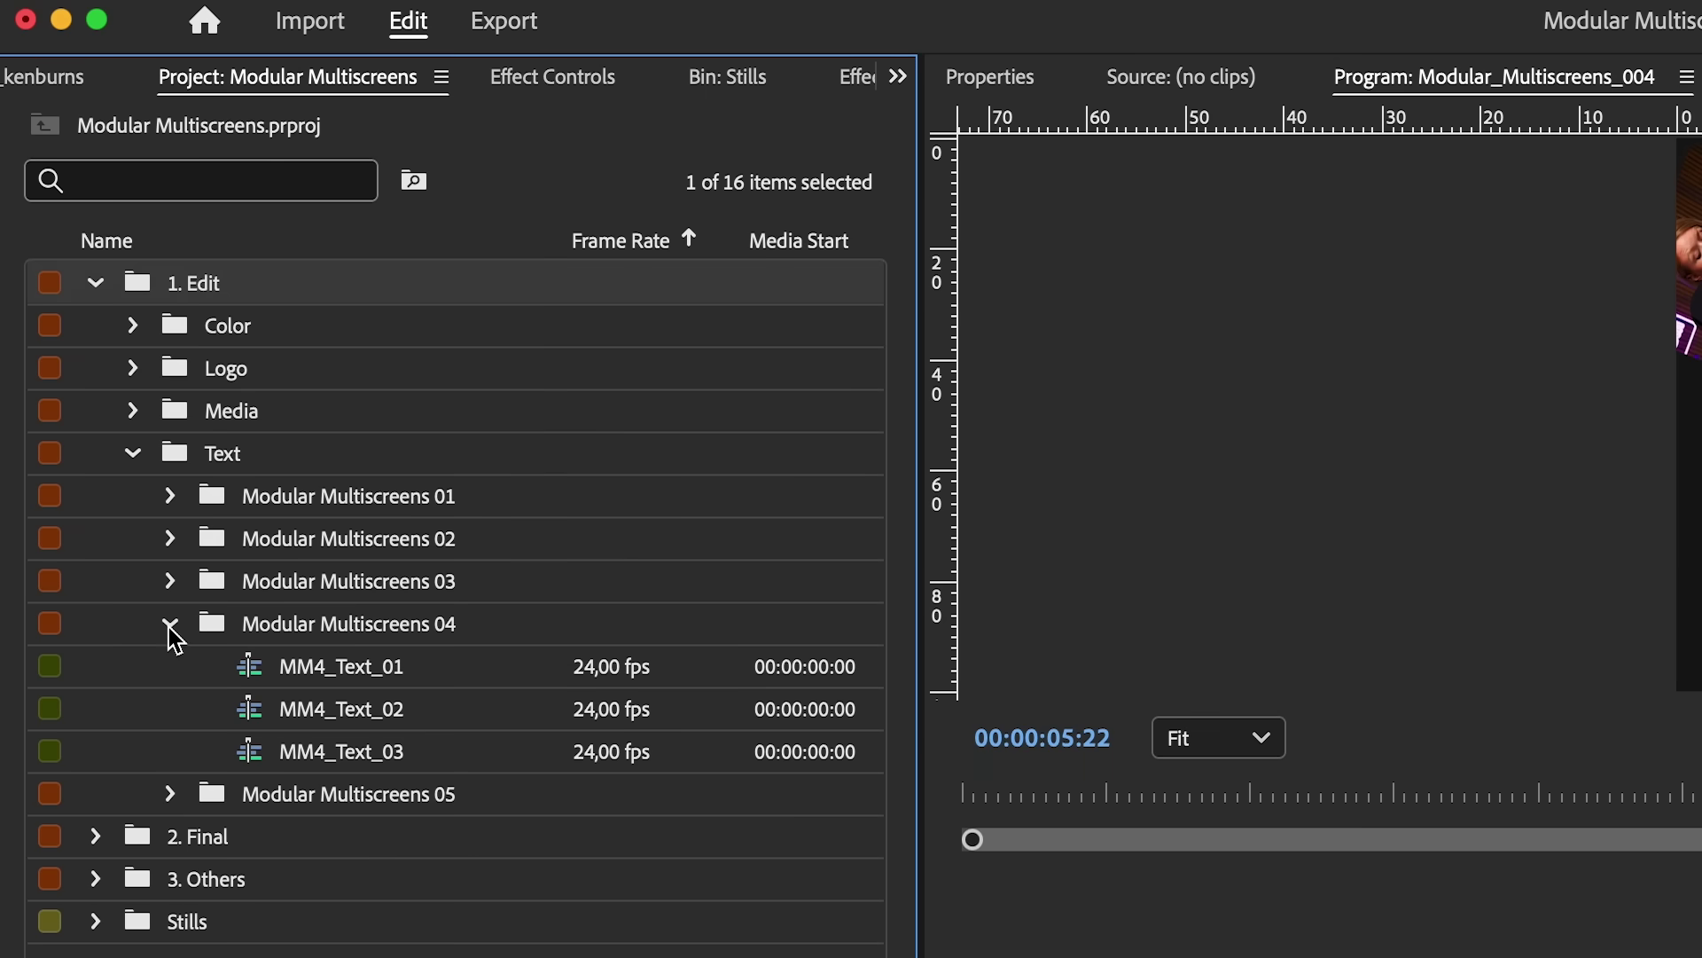